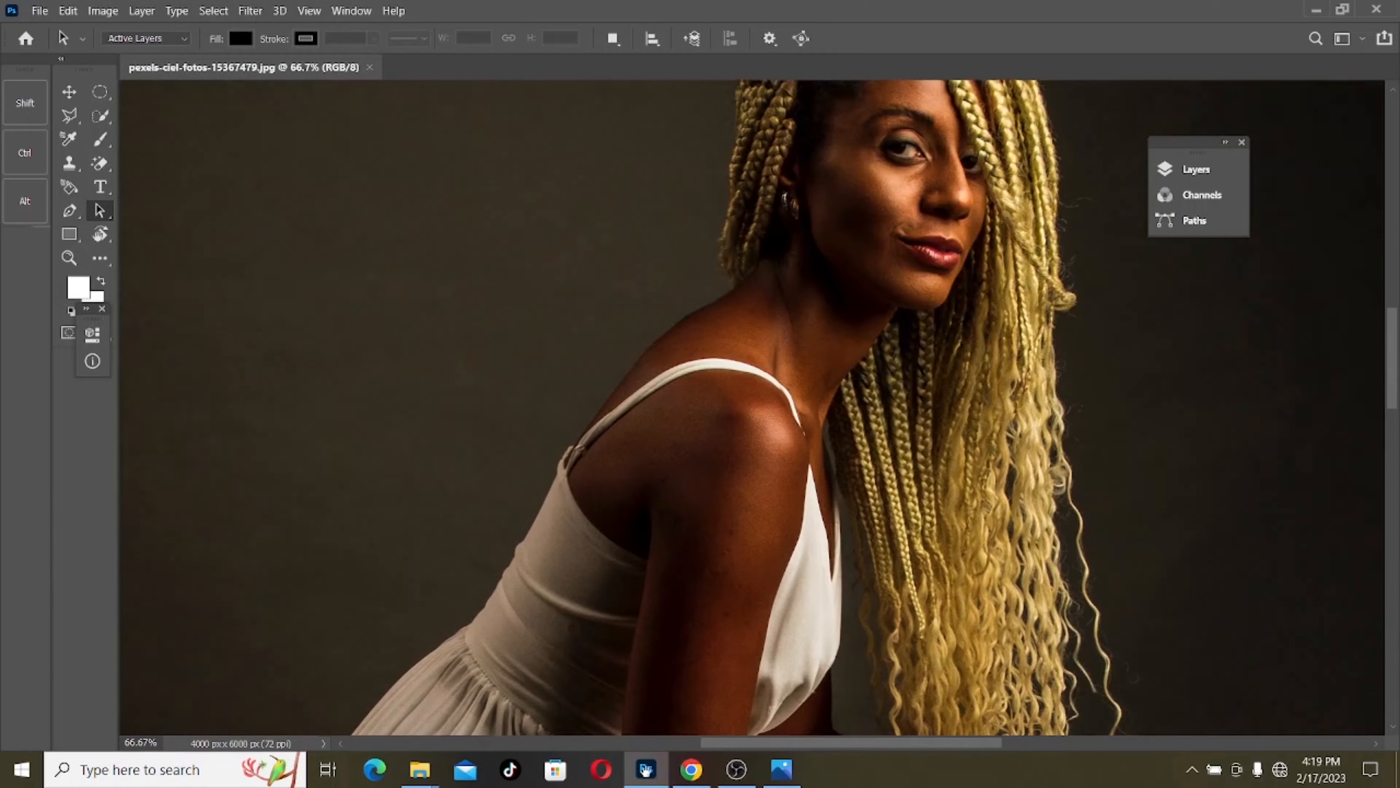
# Open the portrait photo in the Camera Raw Filter and expand its Basic adjustments
pyautogui.moveTo(907, 345); pyautogui.dragTo(760, 680)
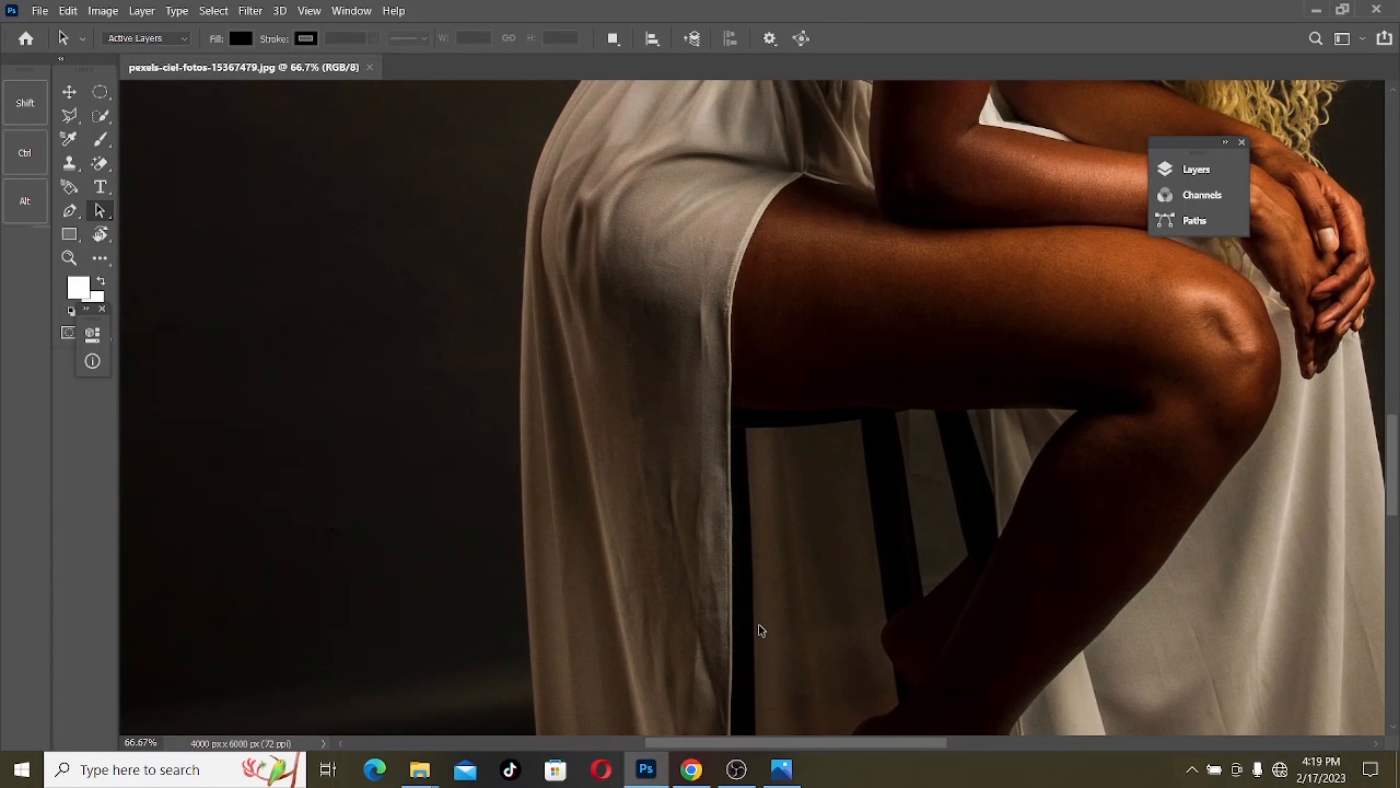
pyautogui.hotkey('ctrl', '-')
pyautogui.hotkey('ctrl', '-')
pyautogui.hotkey('ctrl', '-')
pyautogui.hotkey('ctrl', '-')
pyautogui.hotkey('ctrl', '+')
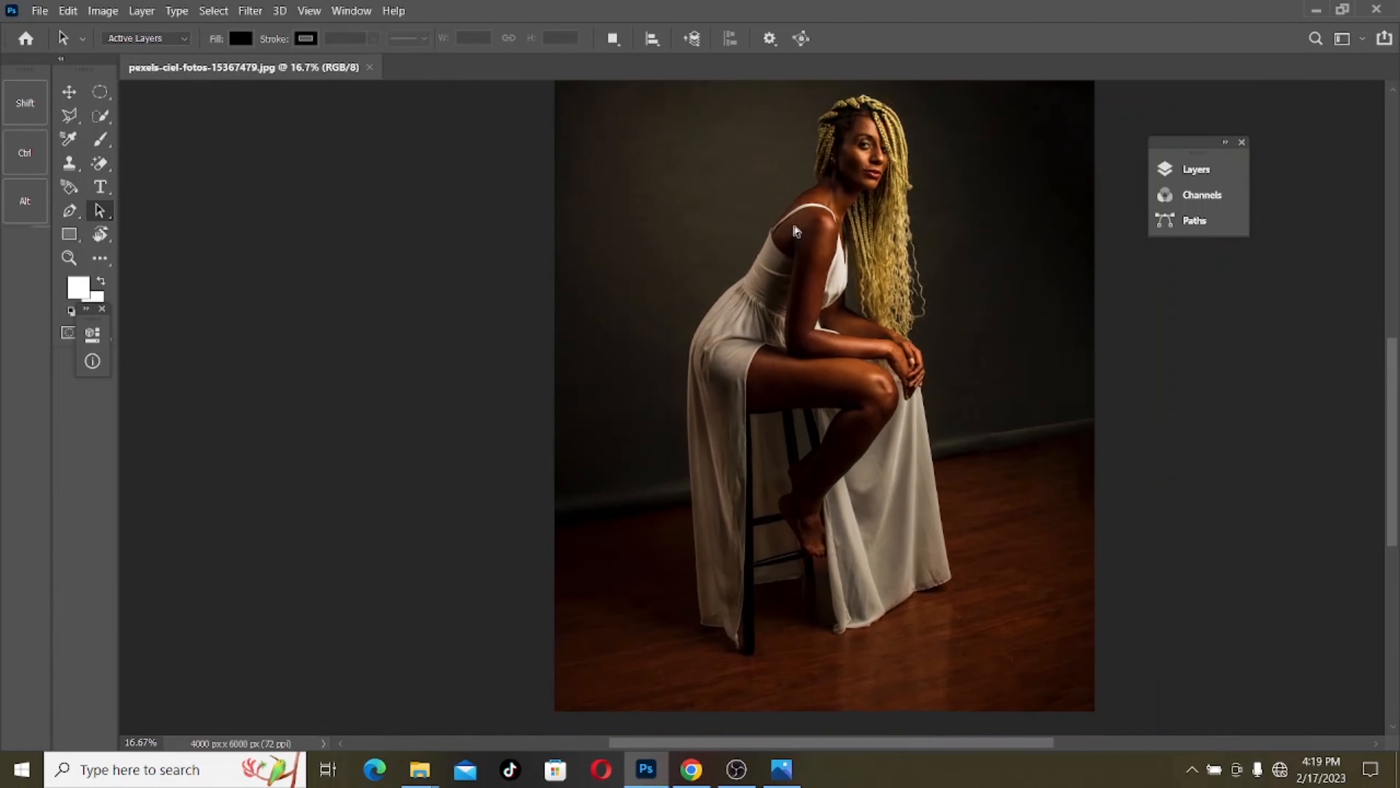
pyautogui.moveTo(877, 246); pyautogui.dragTo(837, 409)
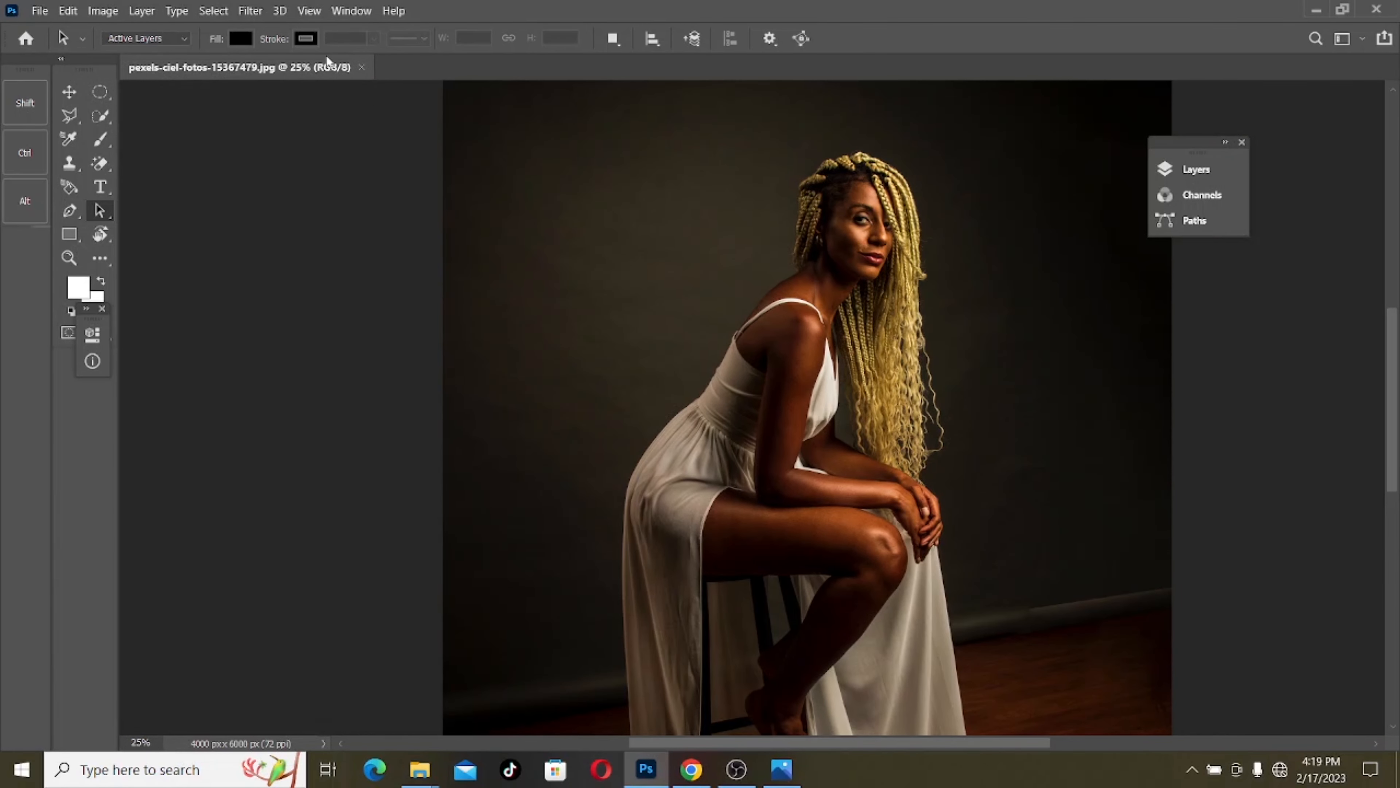
pyautogui.click(251, 11)
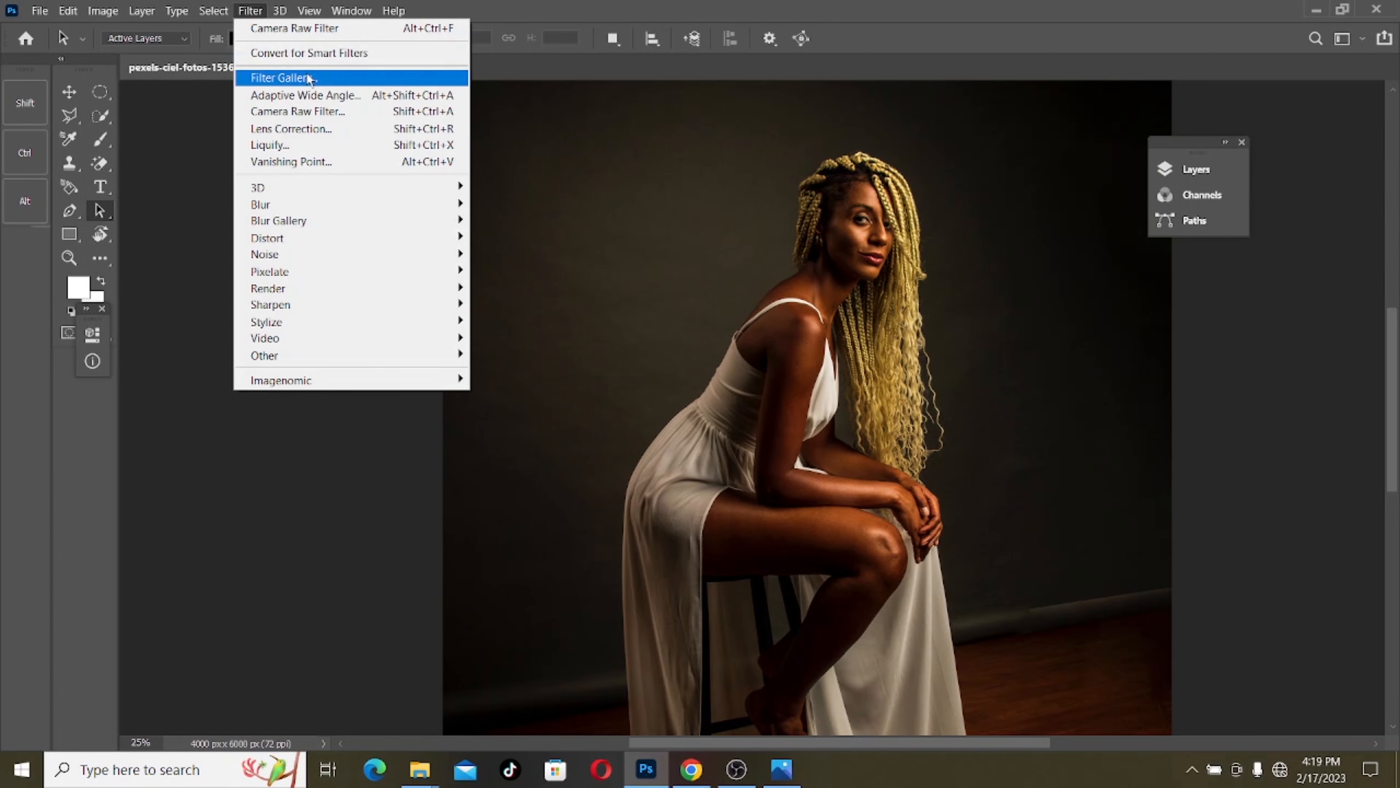
pyautogui.click(339, 112)
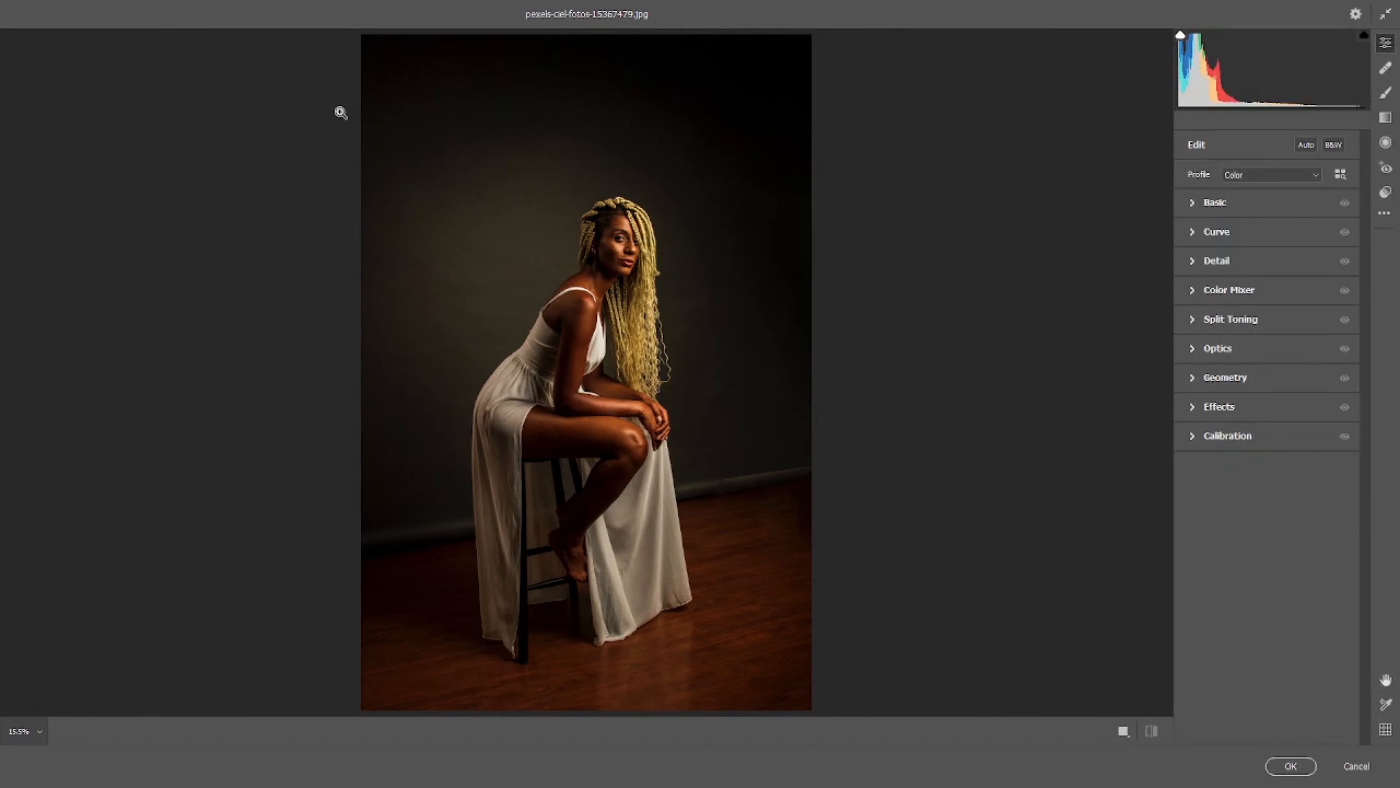
pyautogui.click(1301, 212)
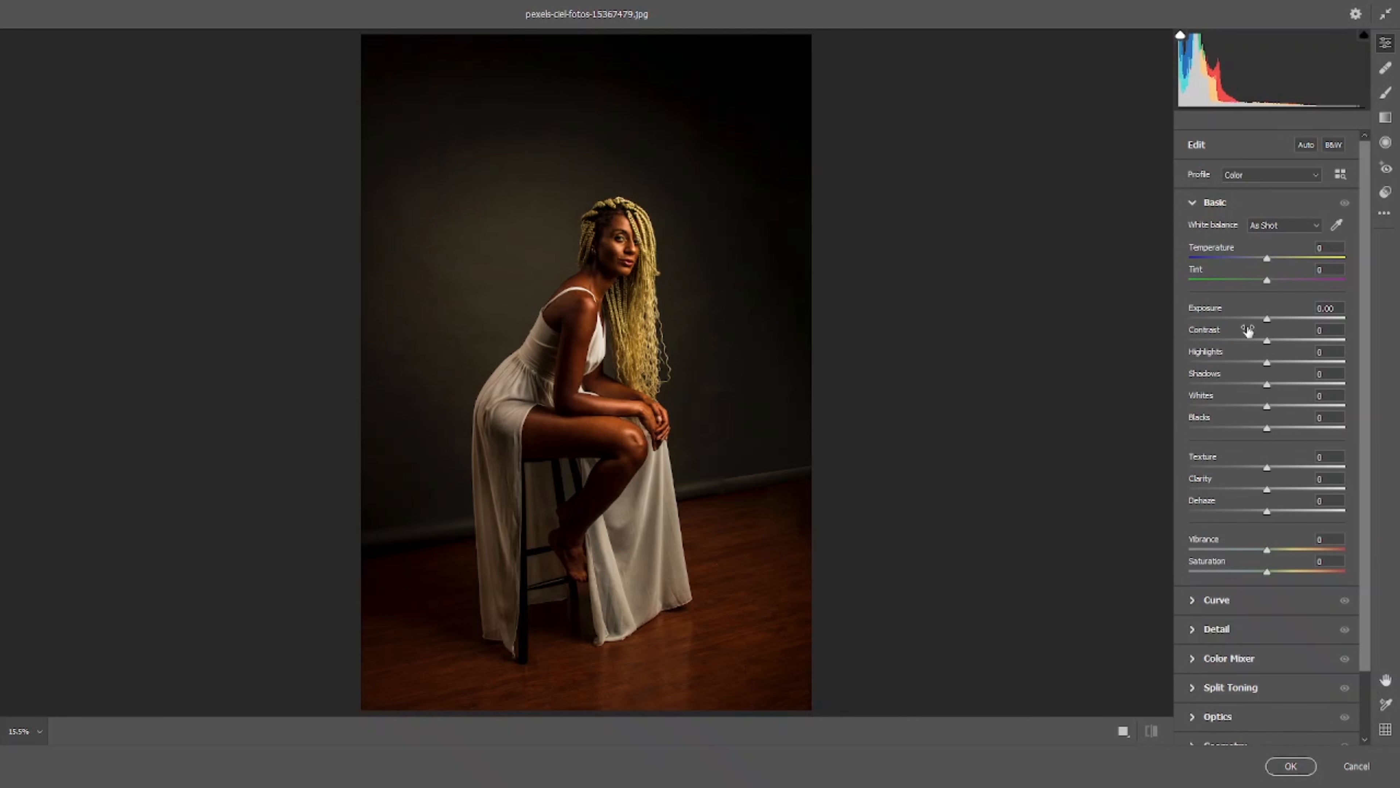
# Test Exposure at +5.00, reset it to 0, and set Contrast to -100
pyautogui.moveTo(1236, 317); pyautogui.dragTo(1398, 300)
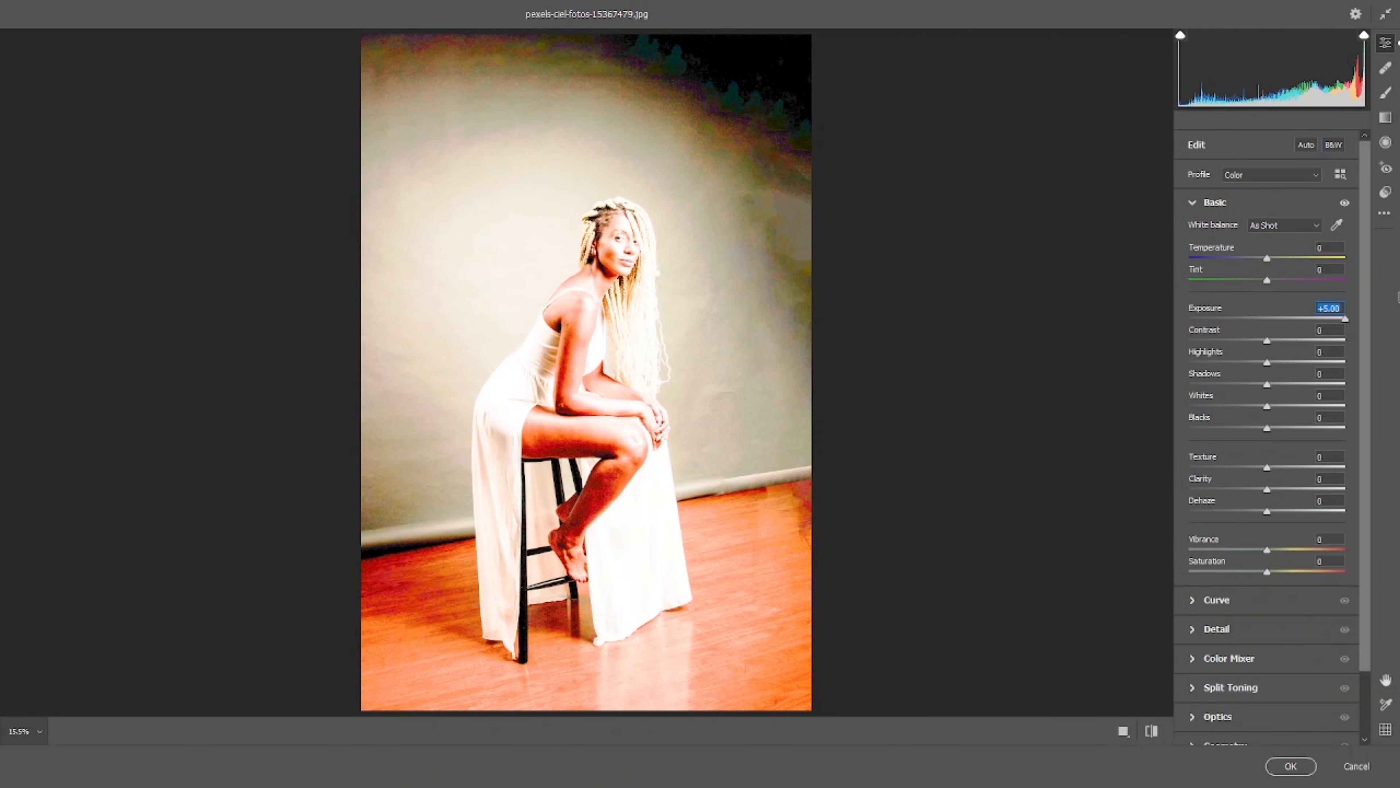
pyautogui.doubleClick(1344, 319)
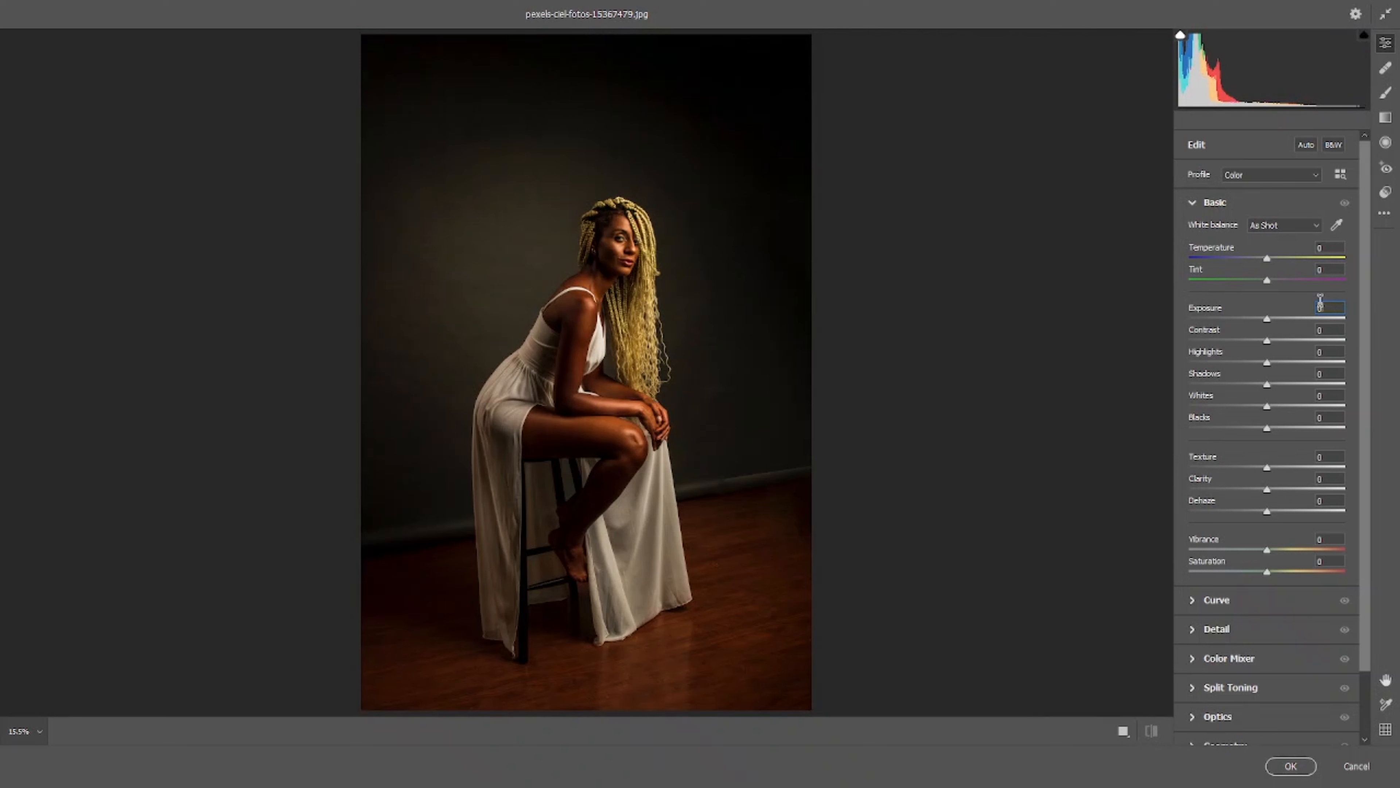
pyautogui.moveTo(1267, 340); pyautogui.dragTo(1089, 330)
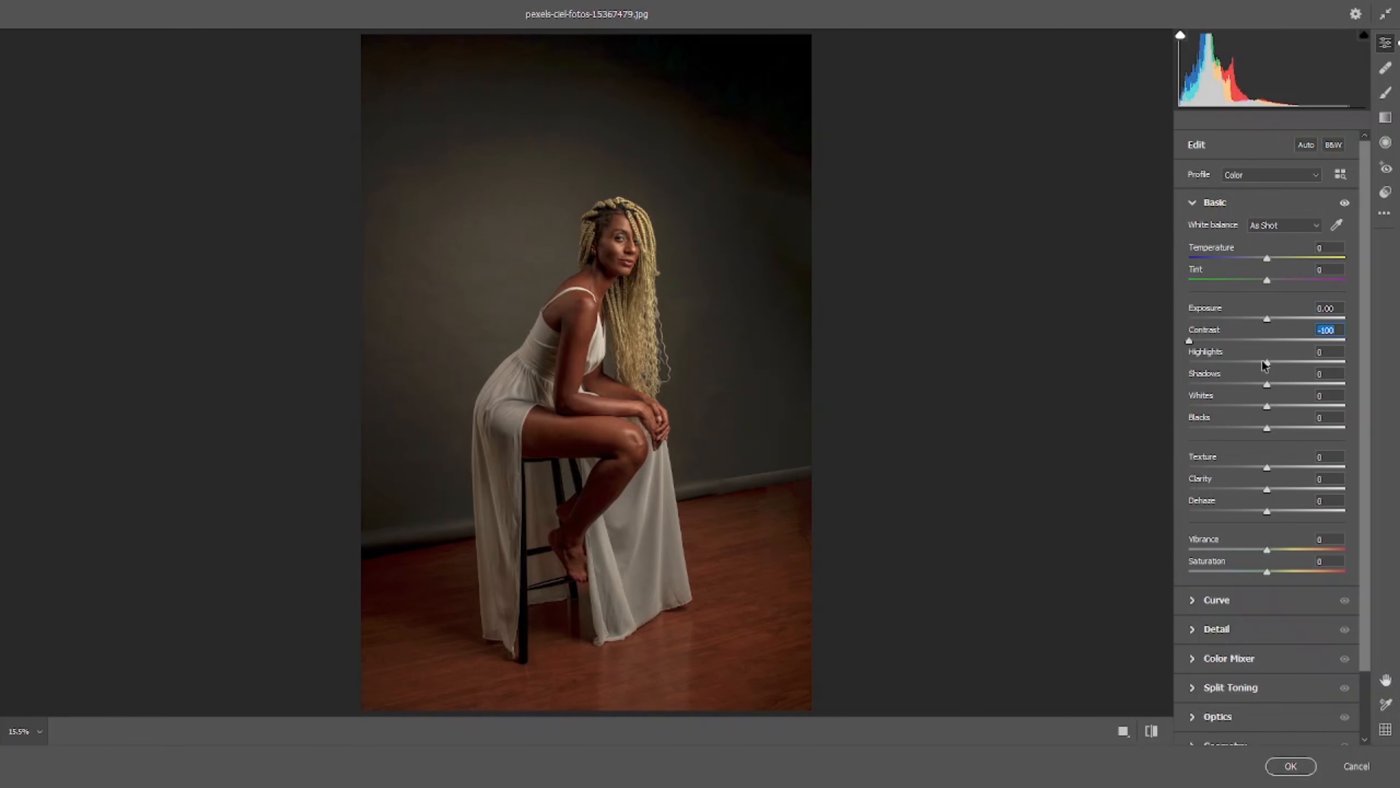
# Set Highlights to -100 and Shadows to +100 in the Basic adjustments
pyautogui.moveTo(1268, 363); pyautogui.dragTo(1398, 366)
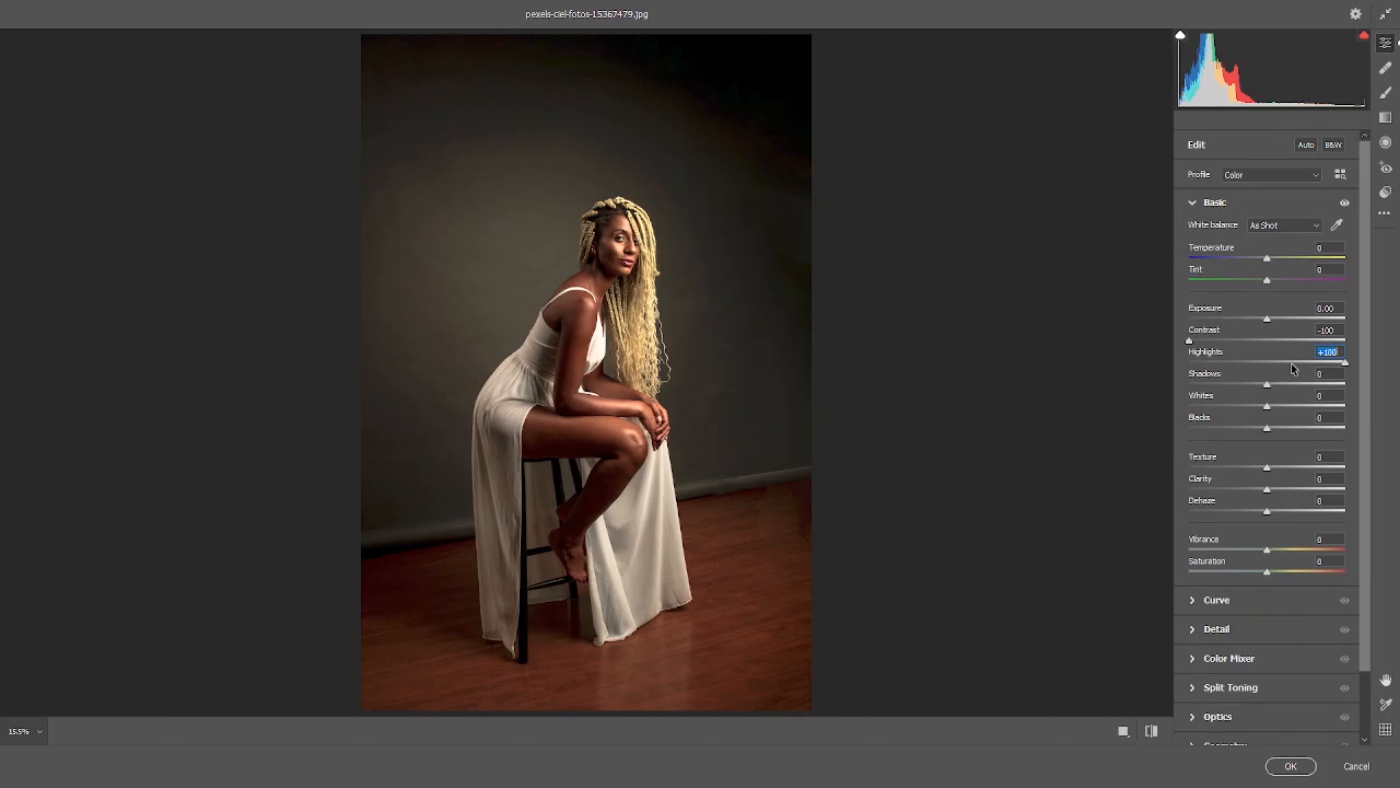
pyautogui.moveTo(1291, 362); pyautogui.dragTo(1148, 362)
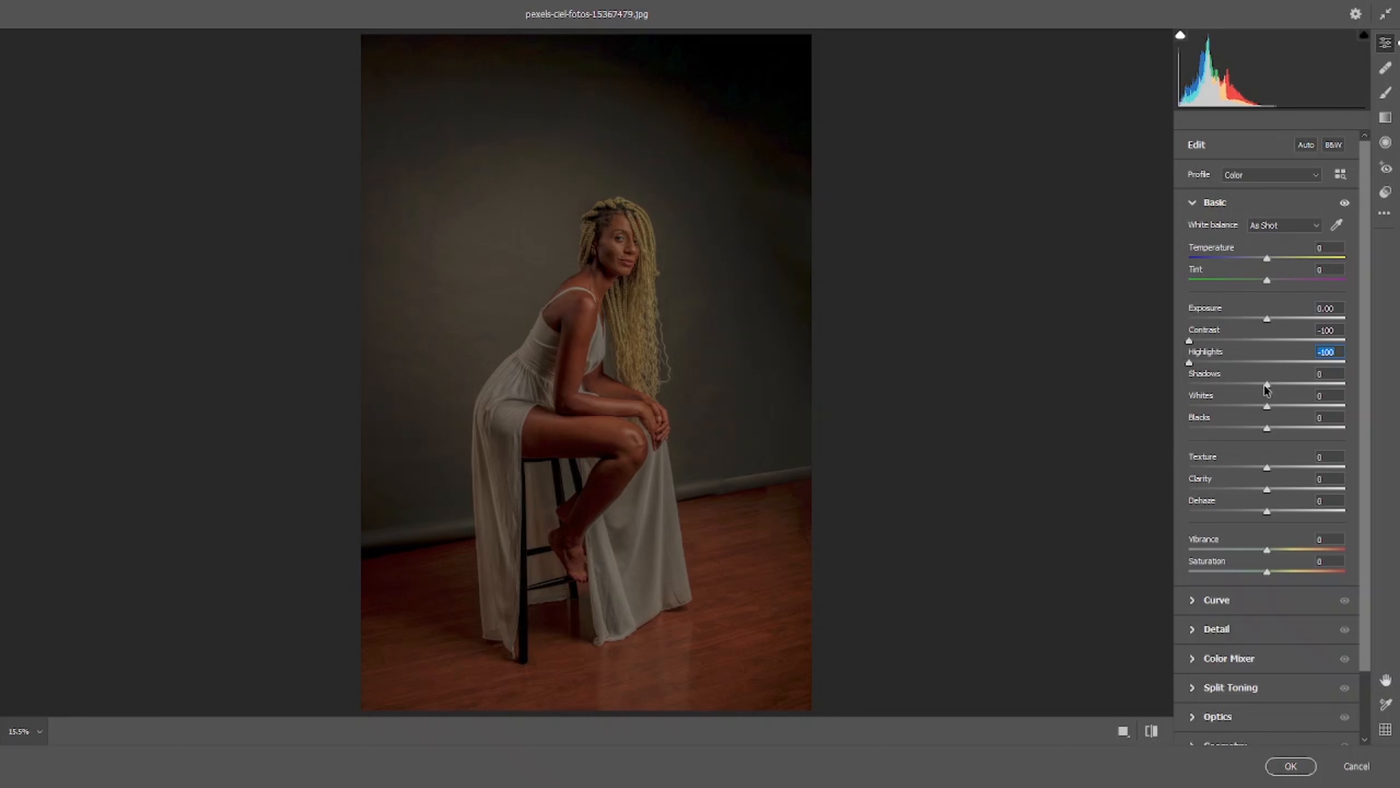
pyautogui.moveTo(1265, 387); pyautogui.dragTo(1399, 388)
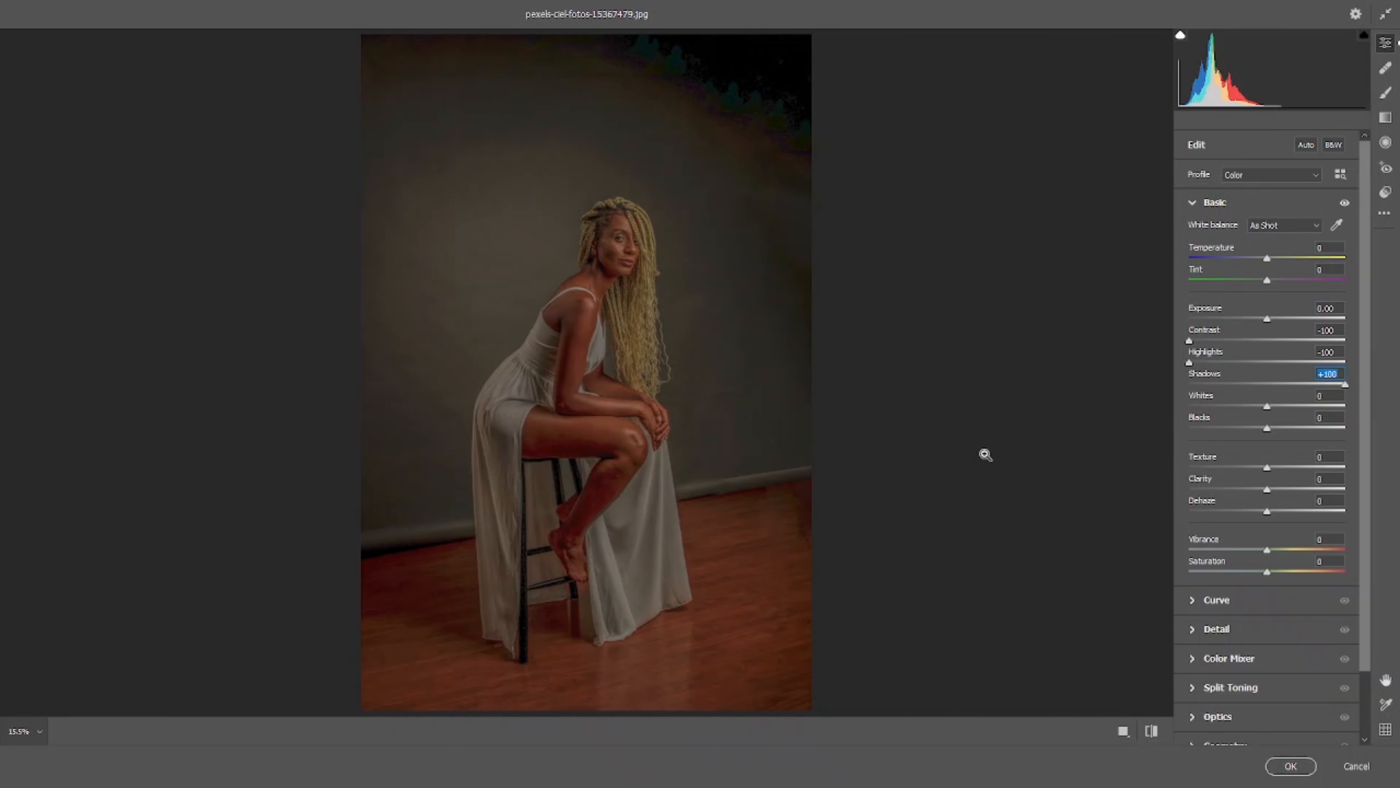
# Set Whites to -100 and Blacks to +100 in the Basic adjustments
pyautogui.press('Tab')
pyautogui.write('100')
pyautogui.press('Return')
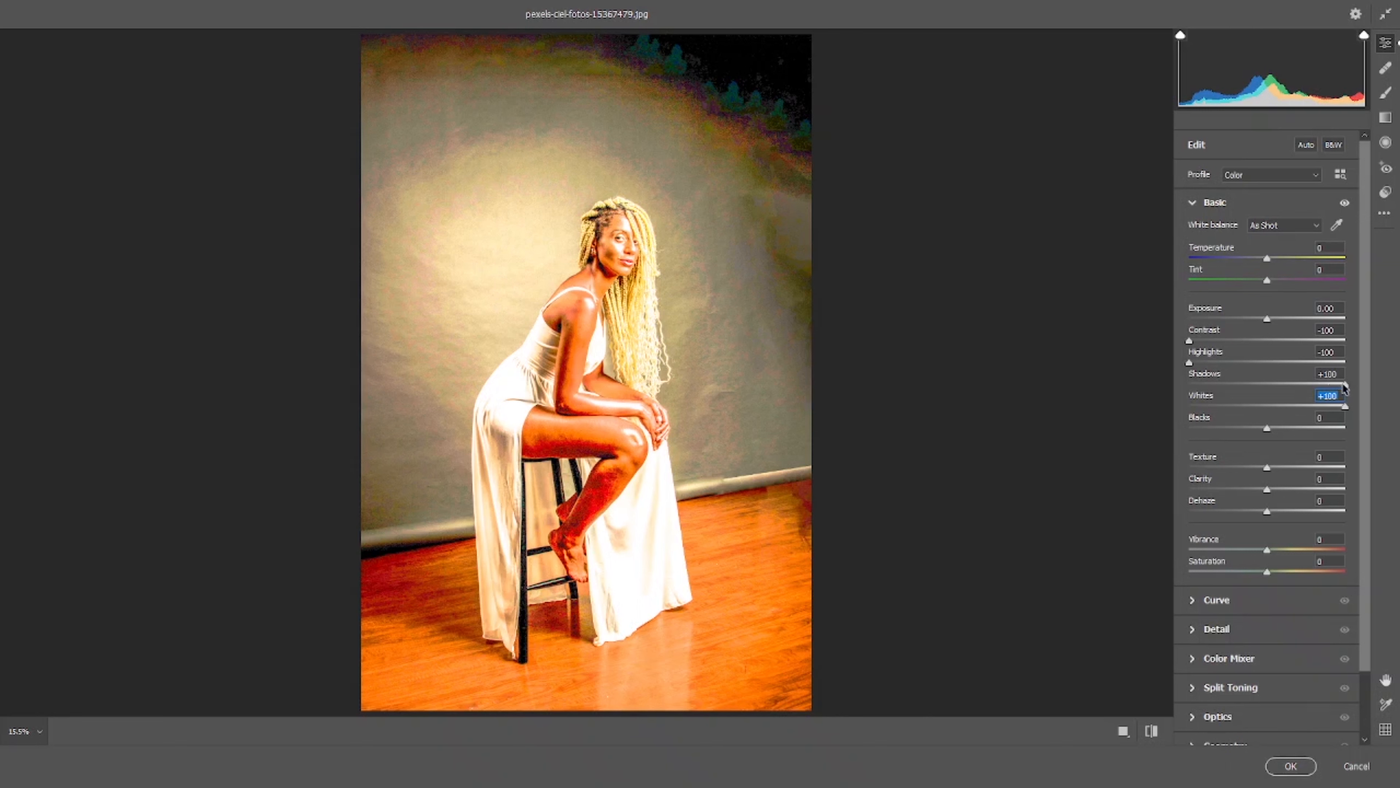
pyautogui.moveTo(1345, 384)
pyautogui.mouseDown()
pyautogui.moveTo(1084, 380)
pyautogui.moveTo(1370, 397)
pyautogui.mouseUp()
pyautogui.click(1343, 408)
pyautogui.moveTo(1343, 408); pyautogui.dragTo(1329, 406)
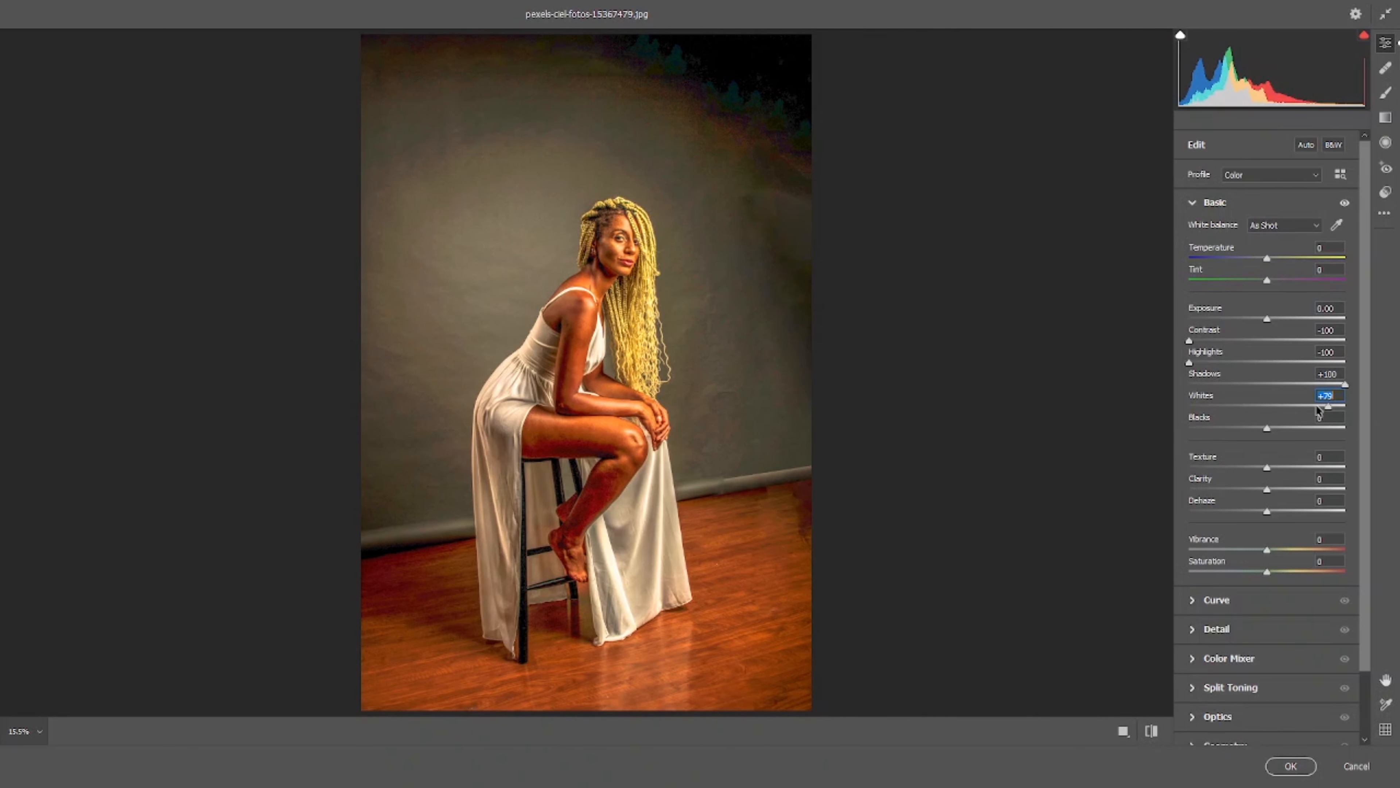
pyautogui.moveTo(1328, 407); pyautogui.dragTo(1100, 397)
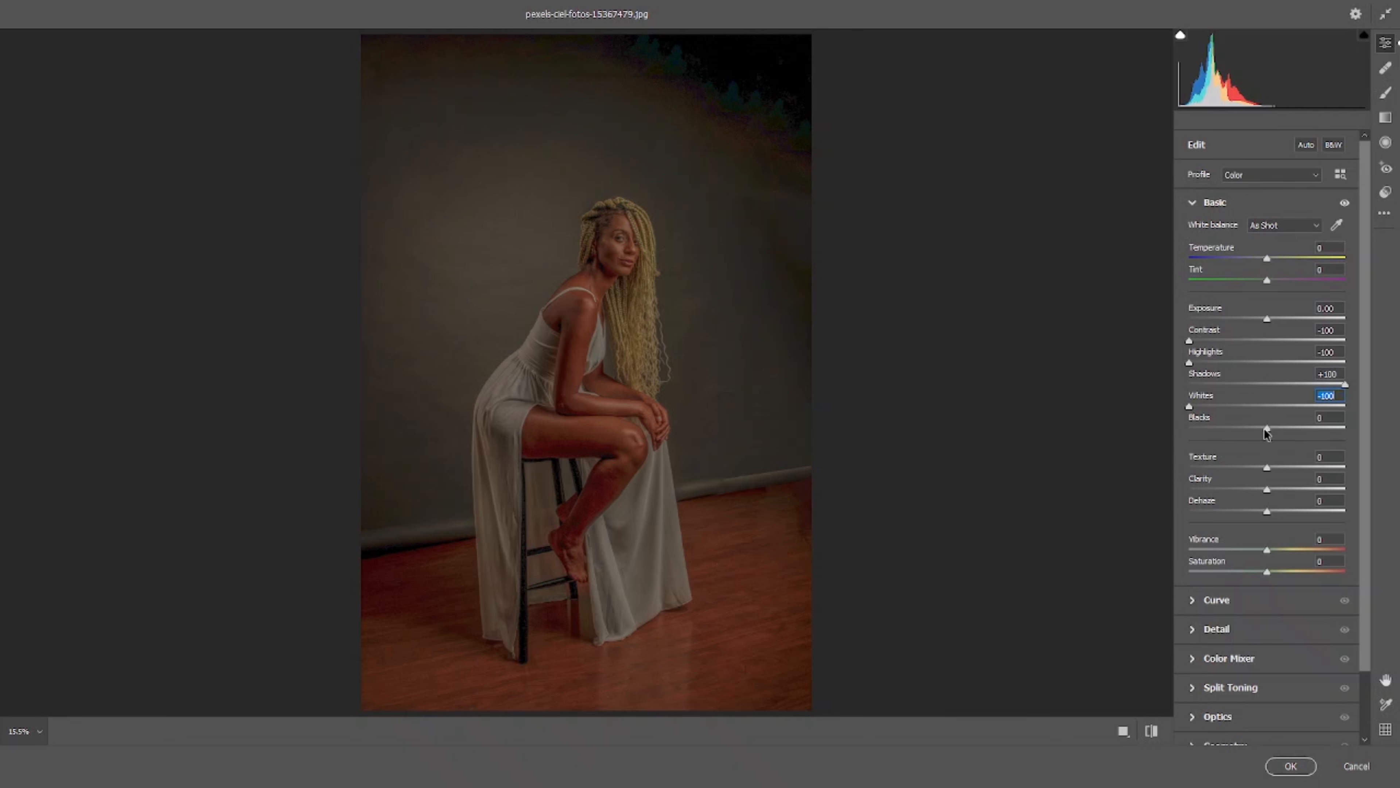
pyautogui.moveTo(1266, 430); pyautogui.dragTo(1397, 425)
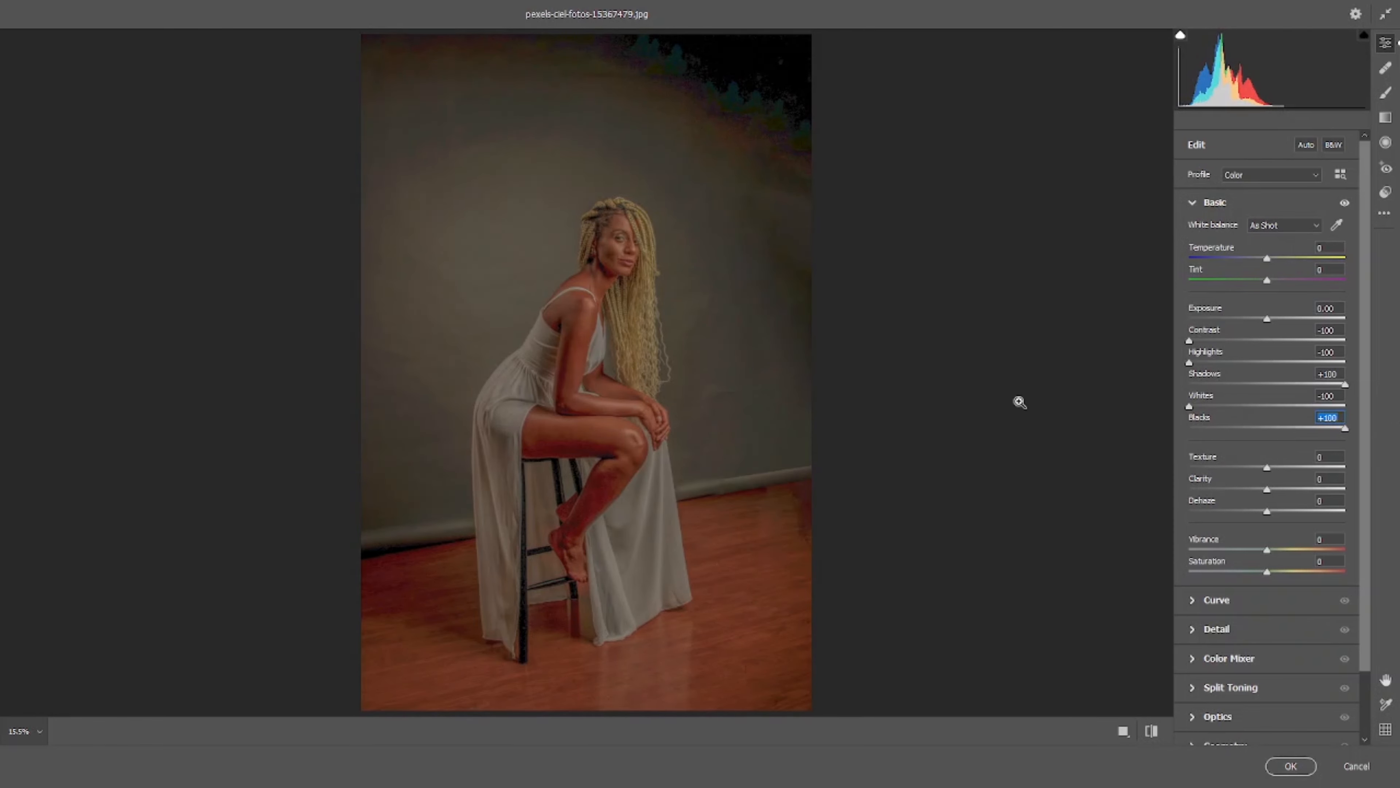
# Examine the woman's arms, face and braids up close, and check the whole photo again
pyautogui.click(674, 384)
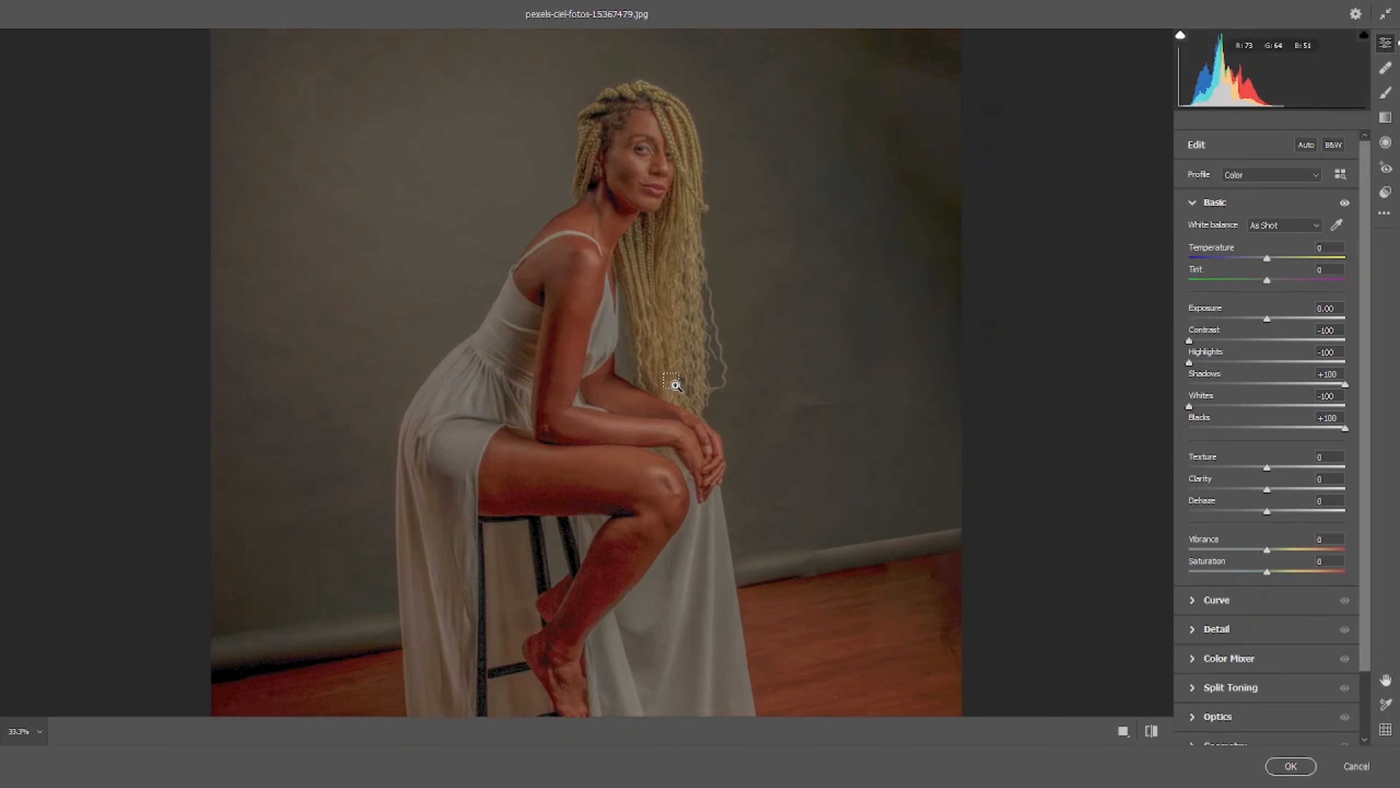
pyautogui.hotkey('ctrl', '+')
pyautogui.hotkey('ctrl', '+')
pyautogui.hotkey('ctrl', '+')
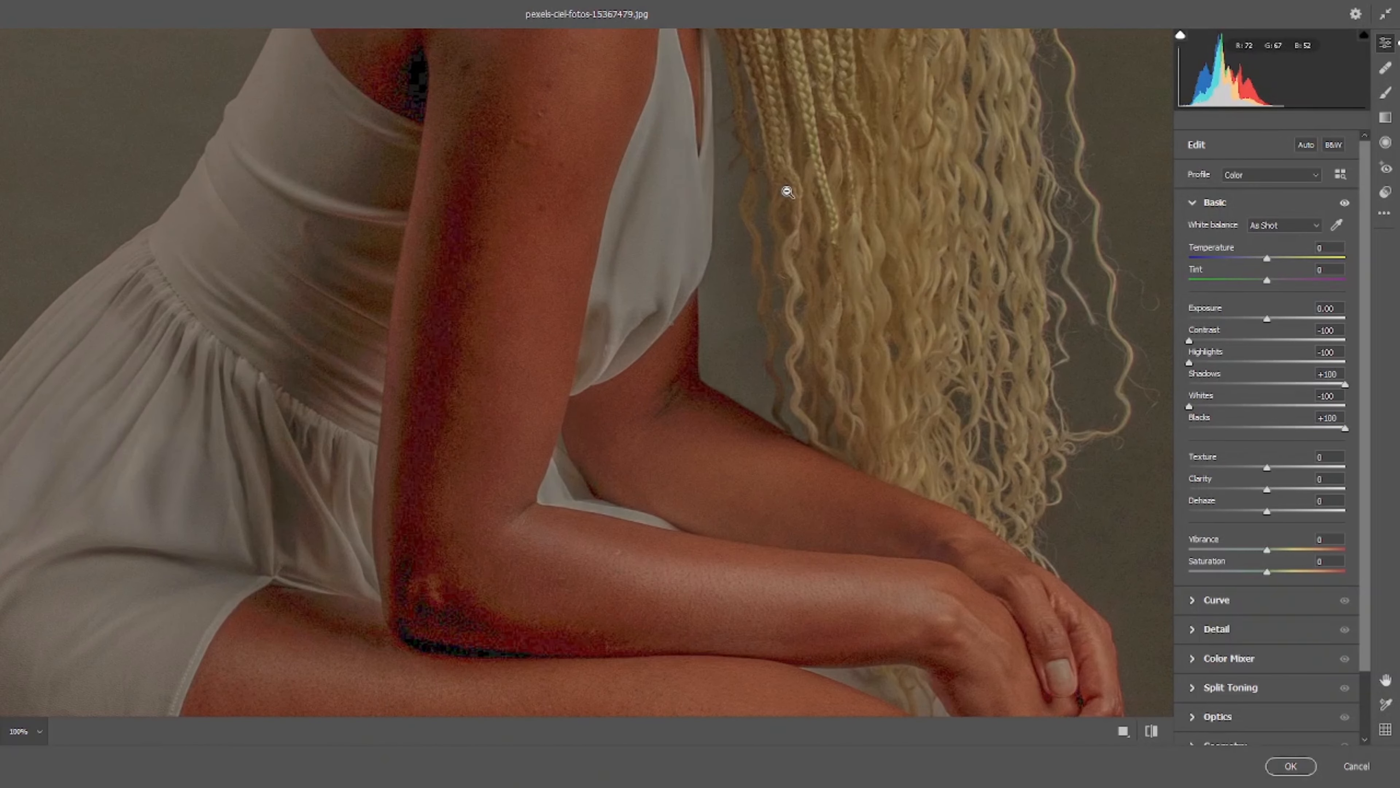
pyautogui.moveTo(788, 185); pyautogui.dragTo(690, 782)
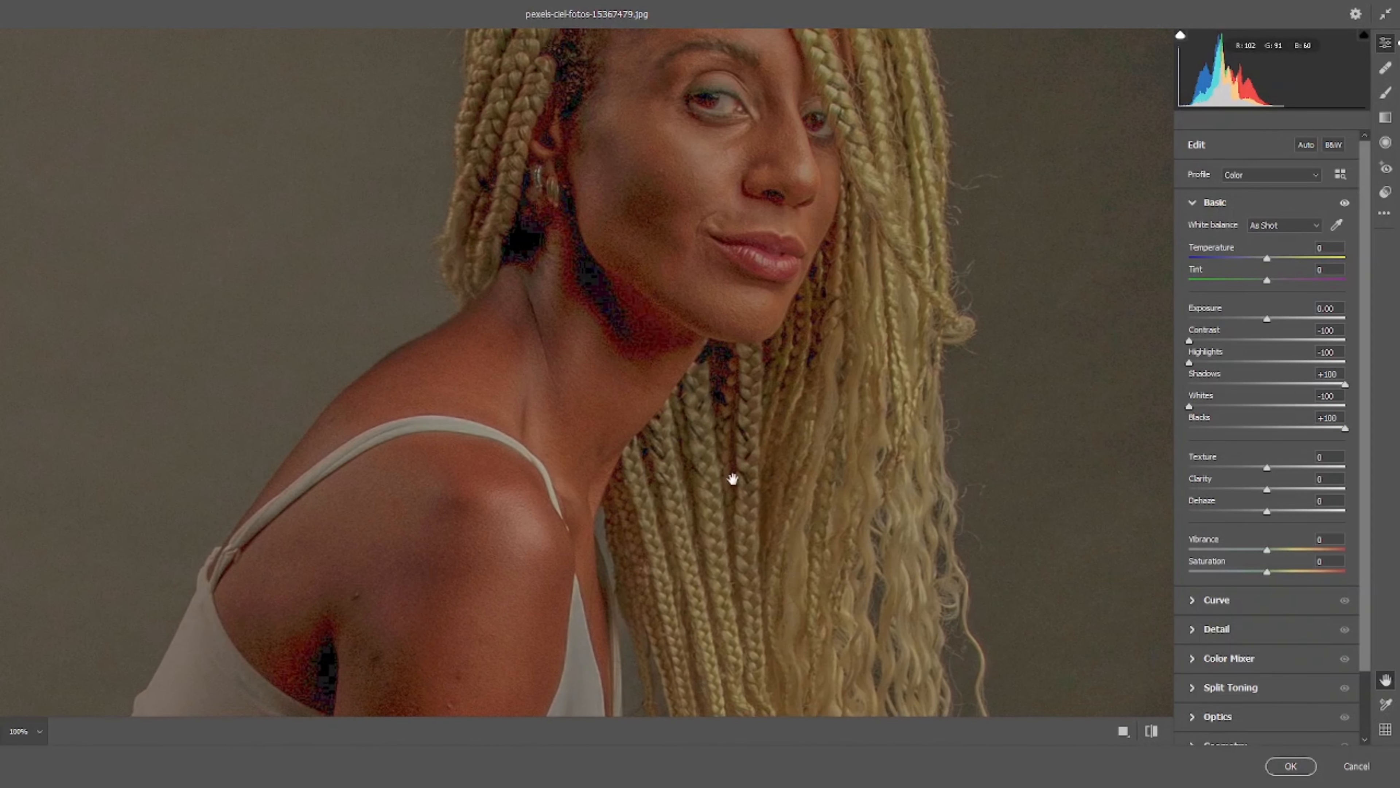
pyautogui.moveTo(732, 479); pyautogui.dragTo(662, 594)
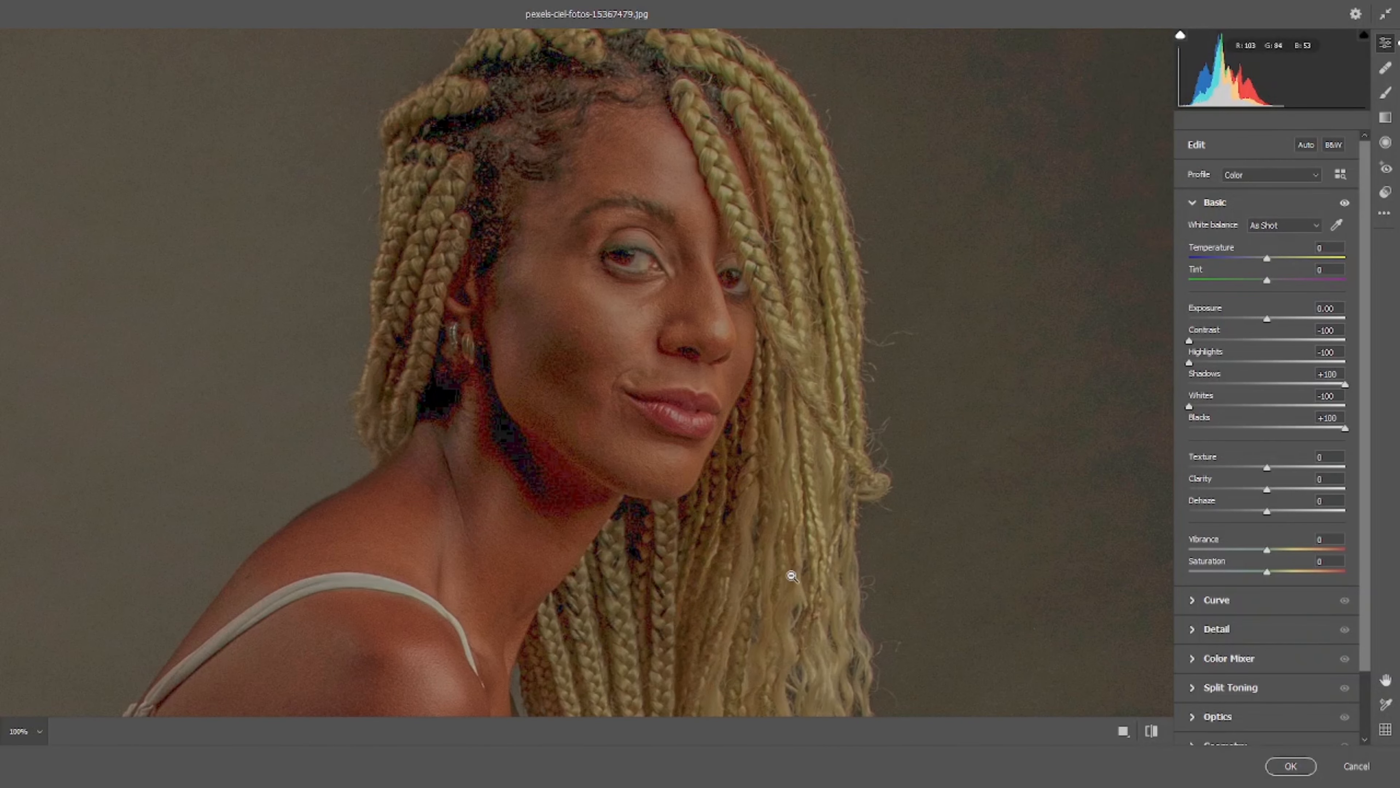
pyautogui.hotkey('ctrl', '-')
pyautogui.hotkey('ctrl', '-')
pyautogui.hotkey('ctrl', '-')
pyautogui.hotkey('ctrl', '-')
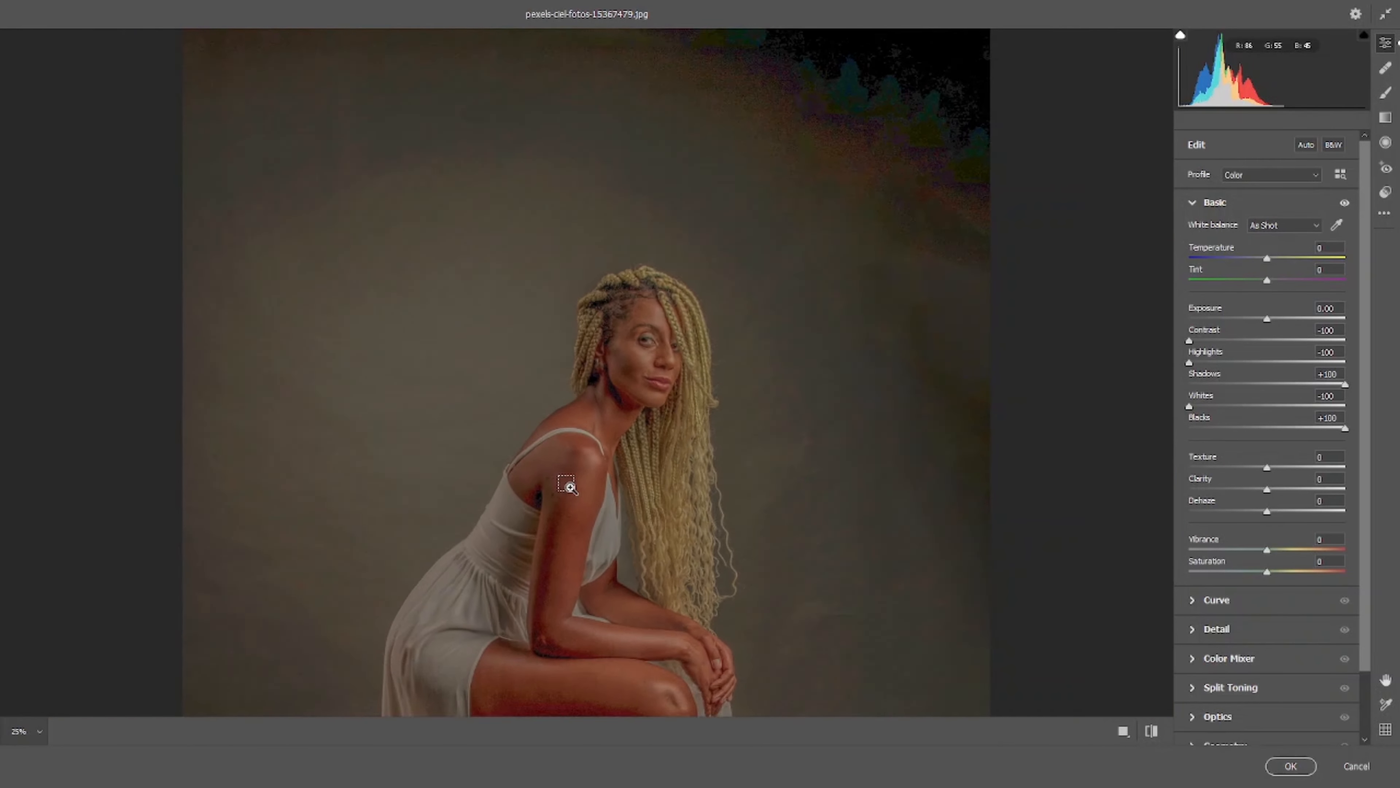
pyautogui.hotkey('ctrl', '-')
pyautogui.hotkey('ctrl', '+')
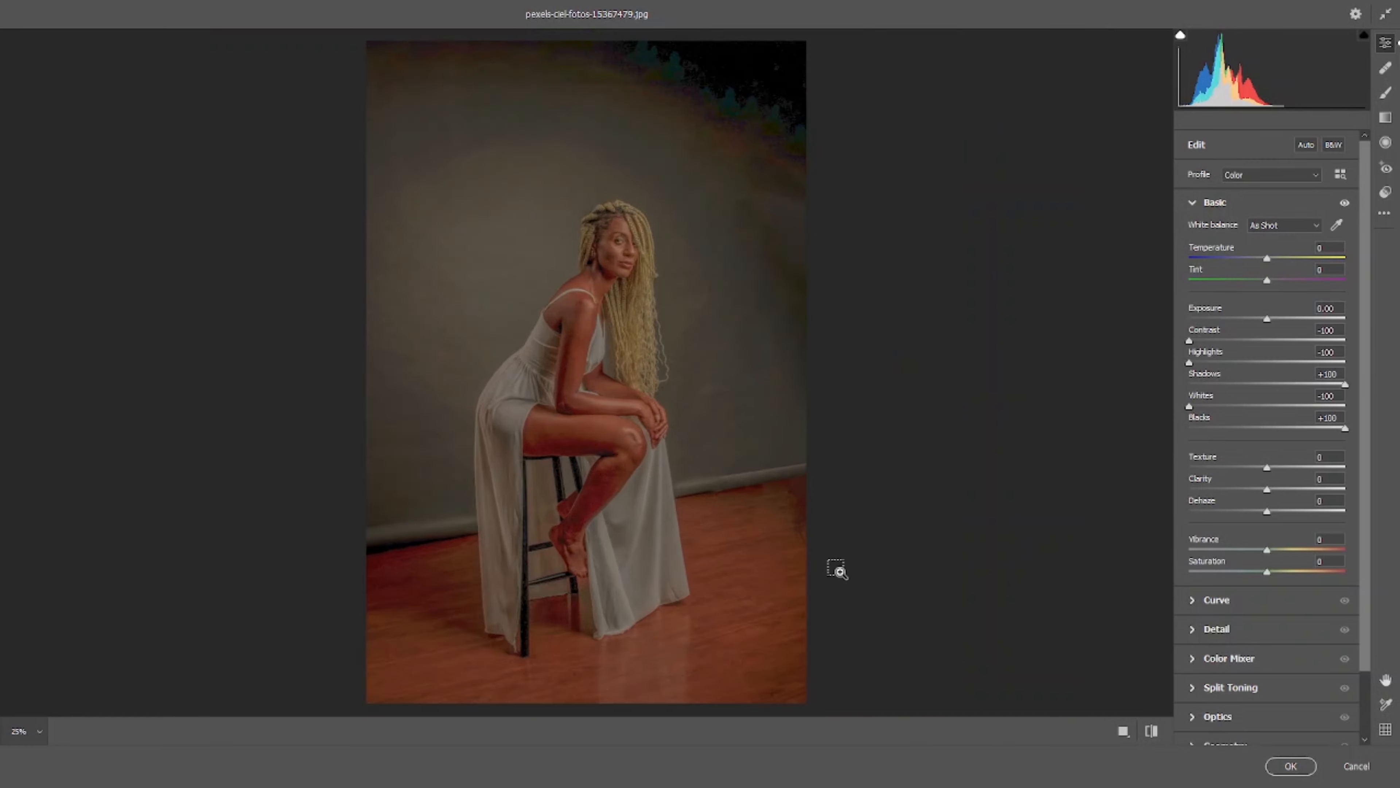
# Set Clarity to +7 and Saturation to +3, and collapse the Basic adjustments
pyautogui.click(1271, 492)
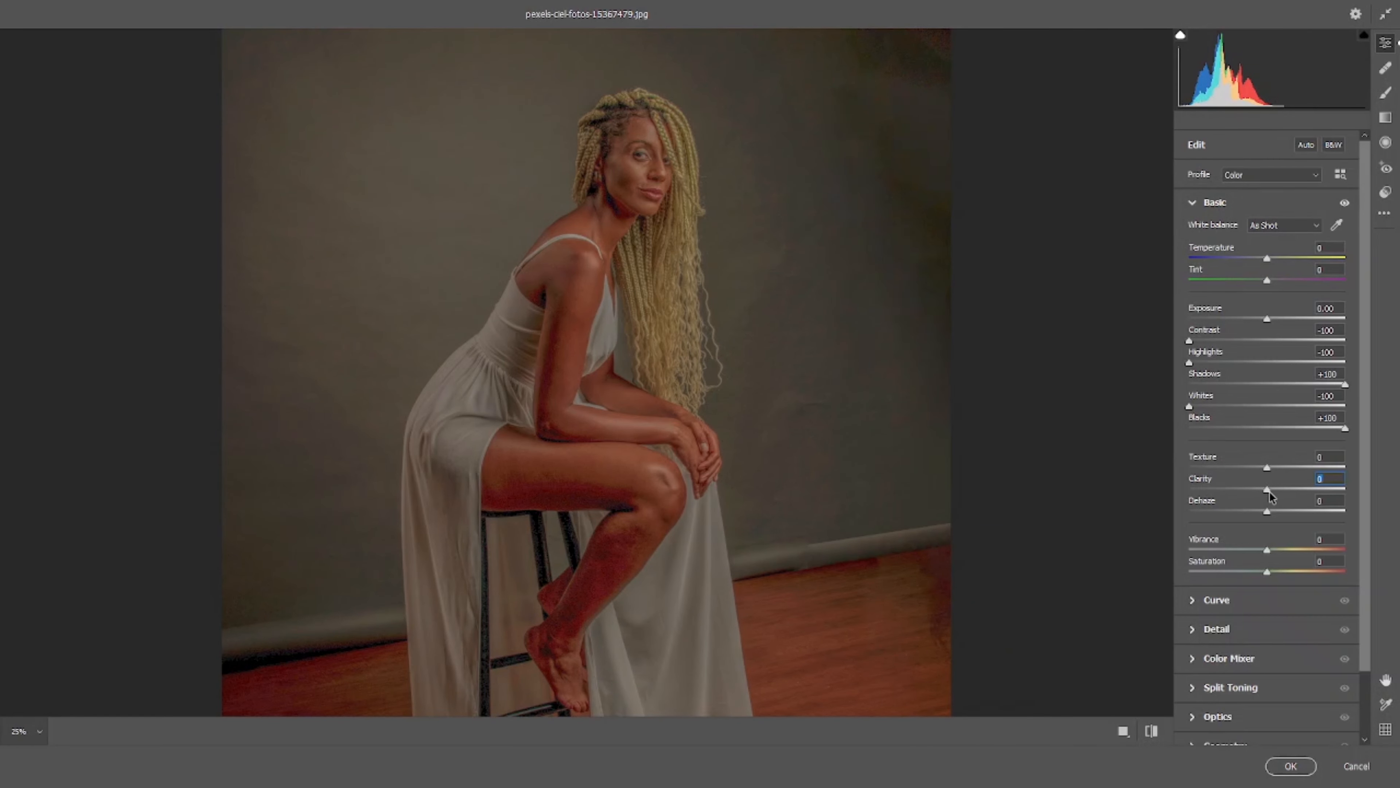
pyautogui.moveTo(1269, 489); pyautogui.dragTo(1271, 492)
pyautogui.click(1239, 566)
pyautogui.write('-100')
pyautogui.press('Return')
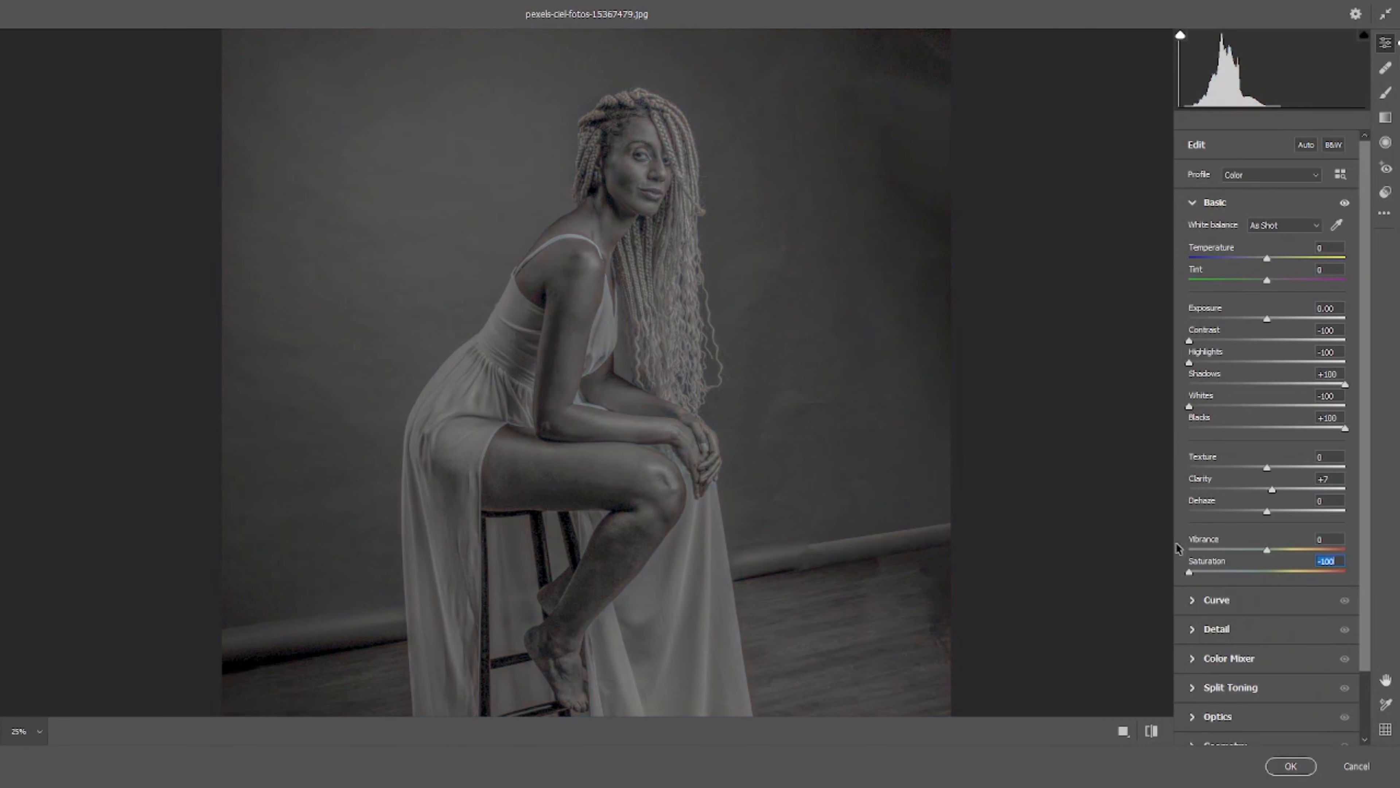
pyautogui.moveTo(1191, 572); pyautogui.dragTo(1272, 567)
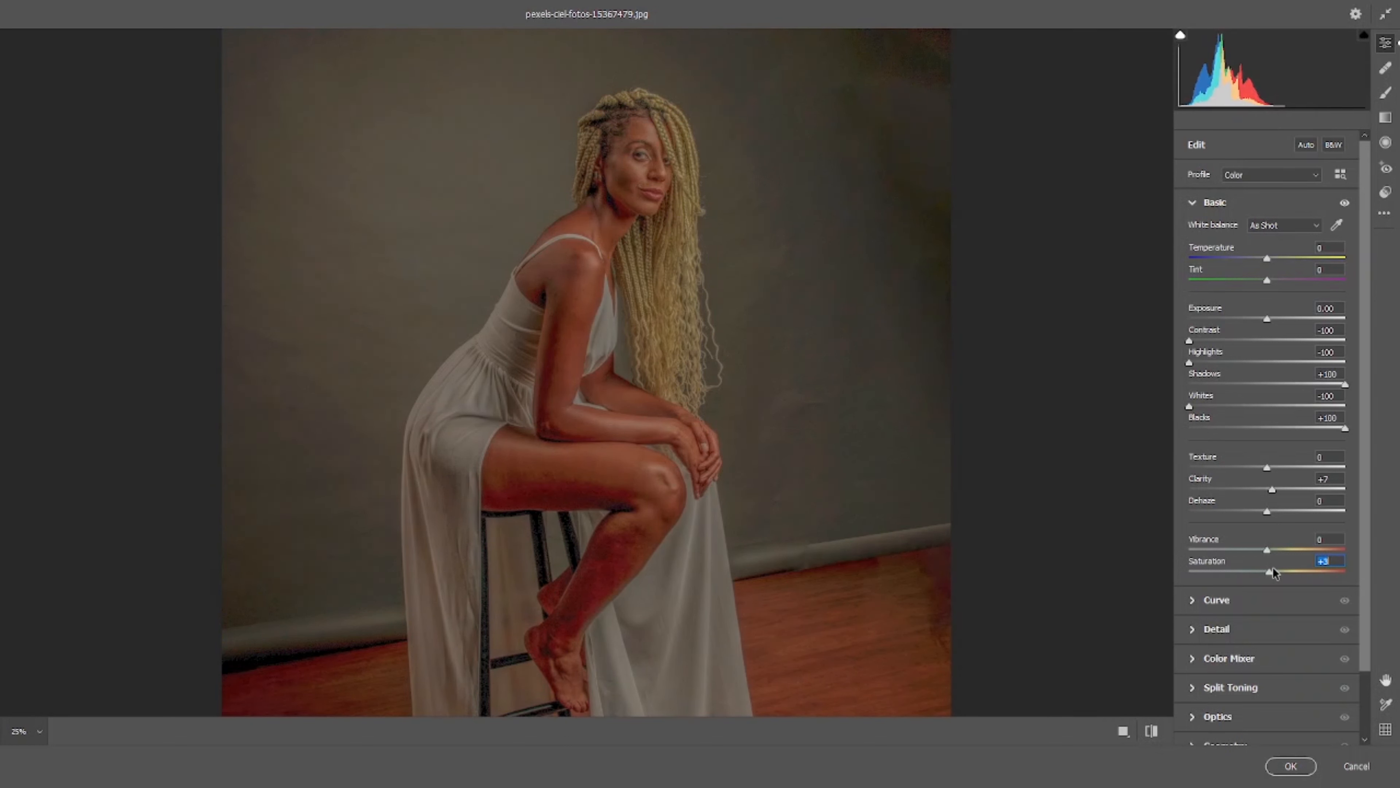
pyautogui.hotkey('ctrl', '-')
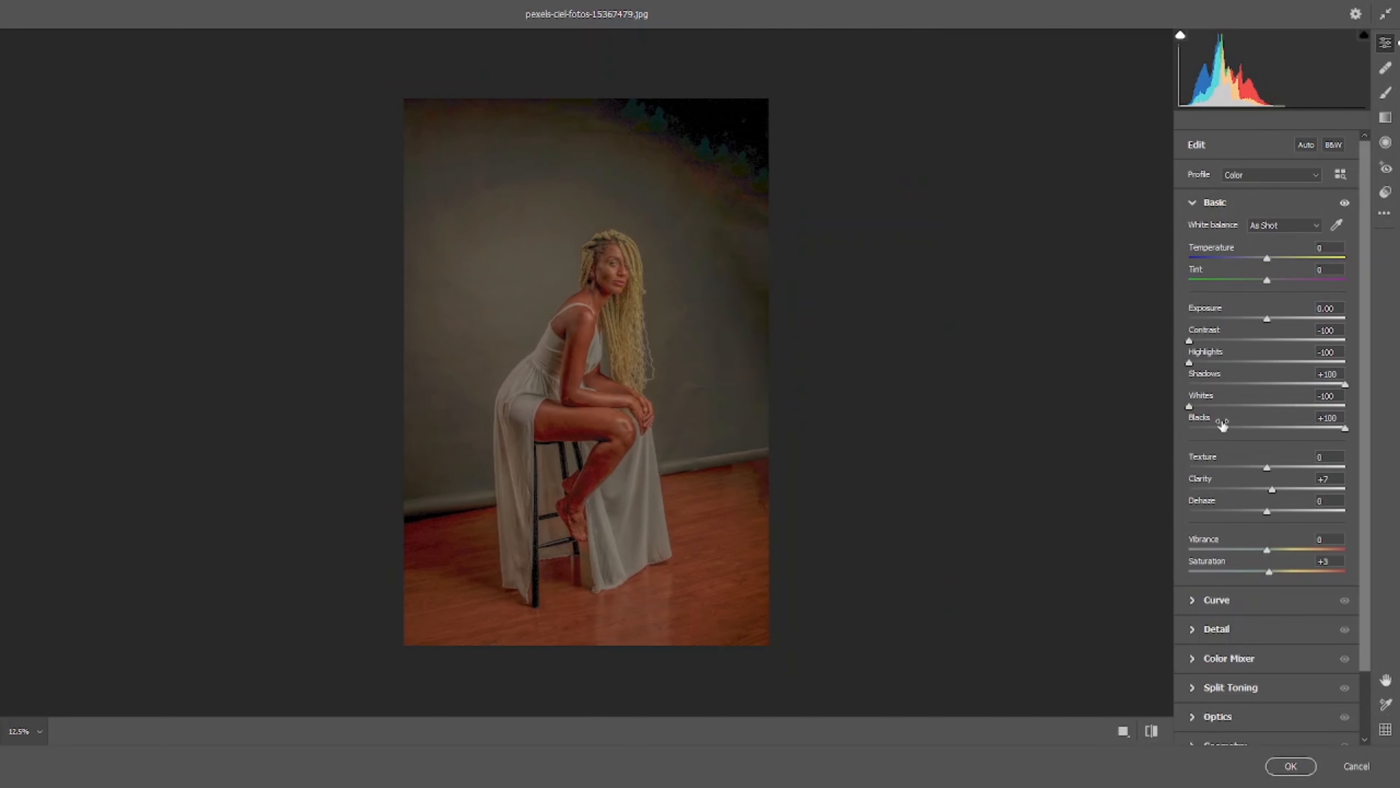
pyautogui.click(1223, 209)
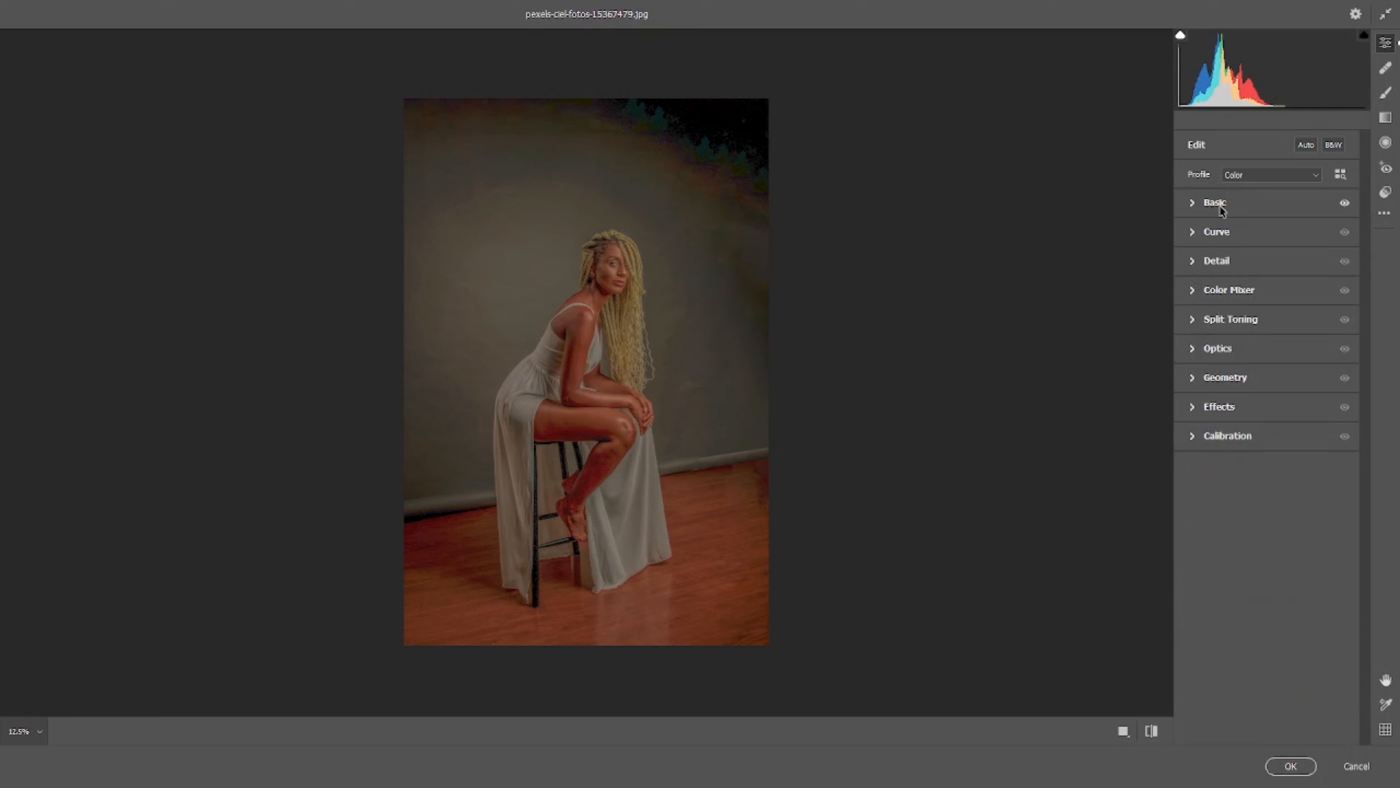
# Brighten the midtones with a point on the RGB tone curve at input 106, output 116
pyautogui.click(1222, 234)
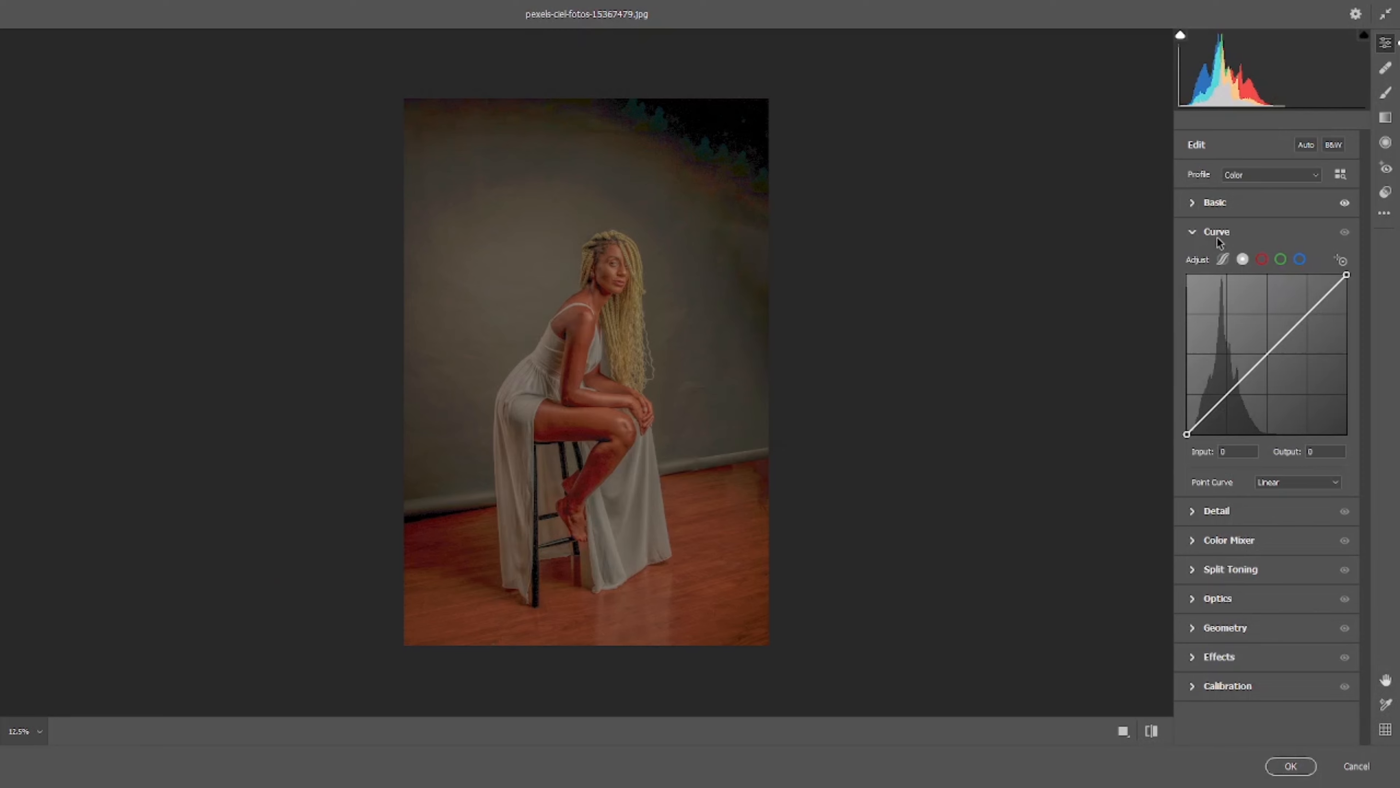
pyautogui.hotkey('ctrl', '+')
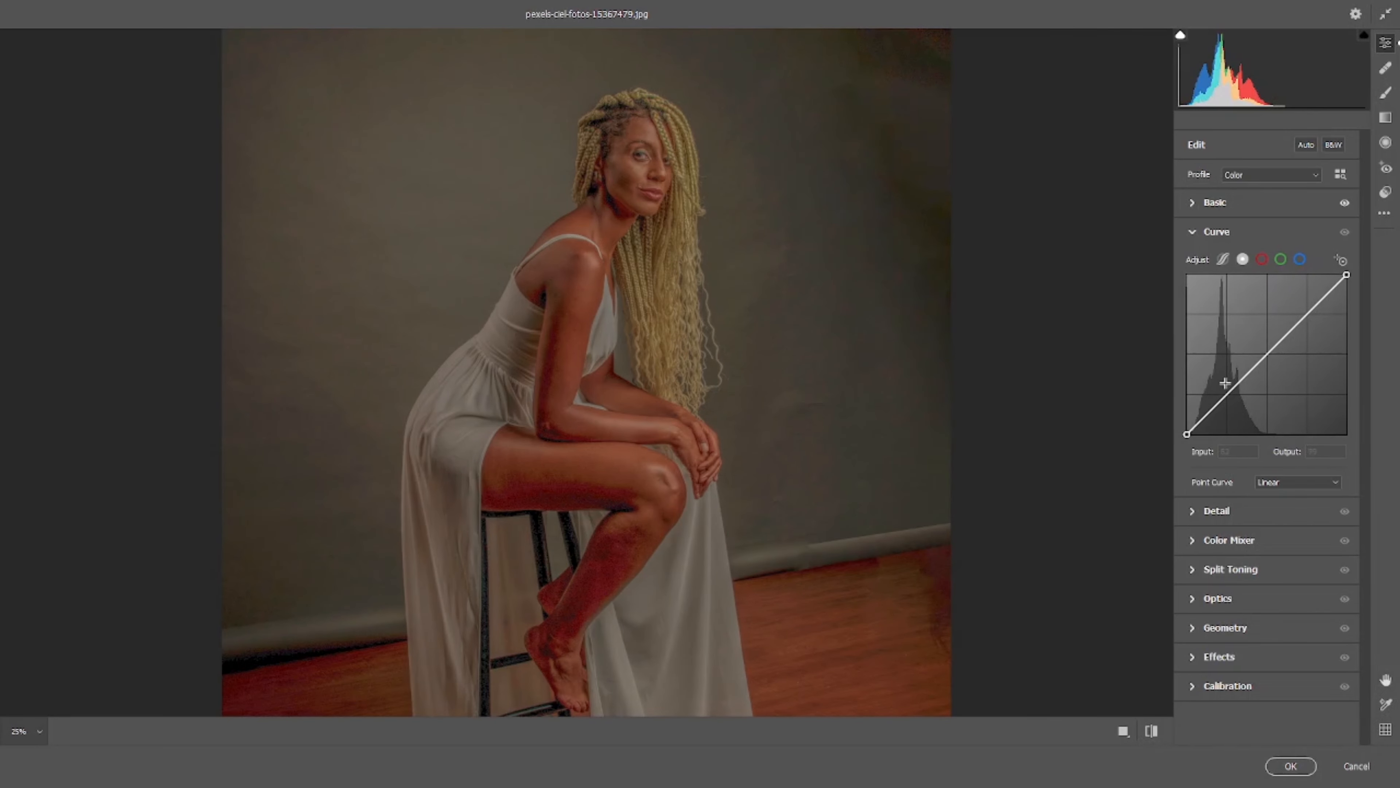
pyautogui.moveTo(1254, 366); pyautogui.dragTo(1253, 361)
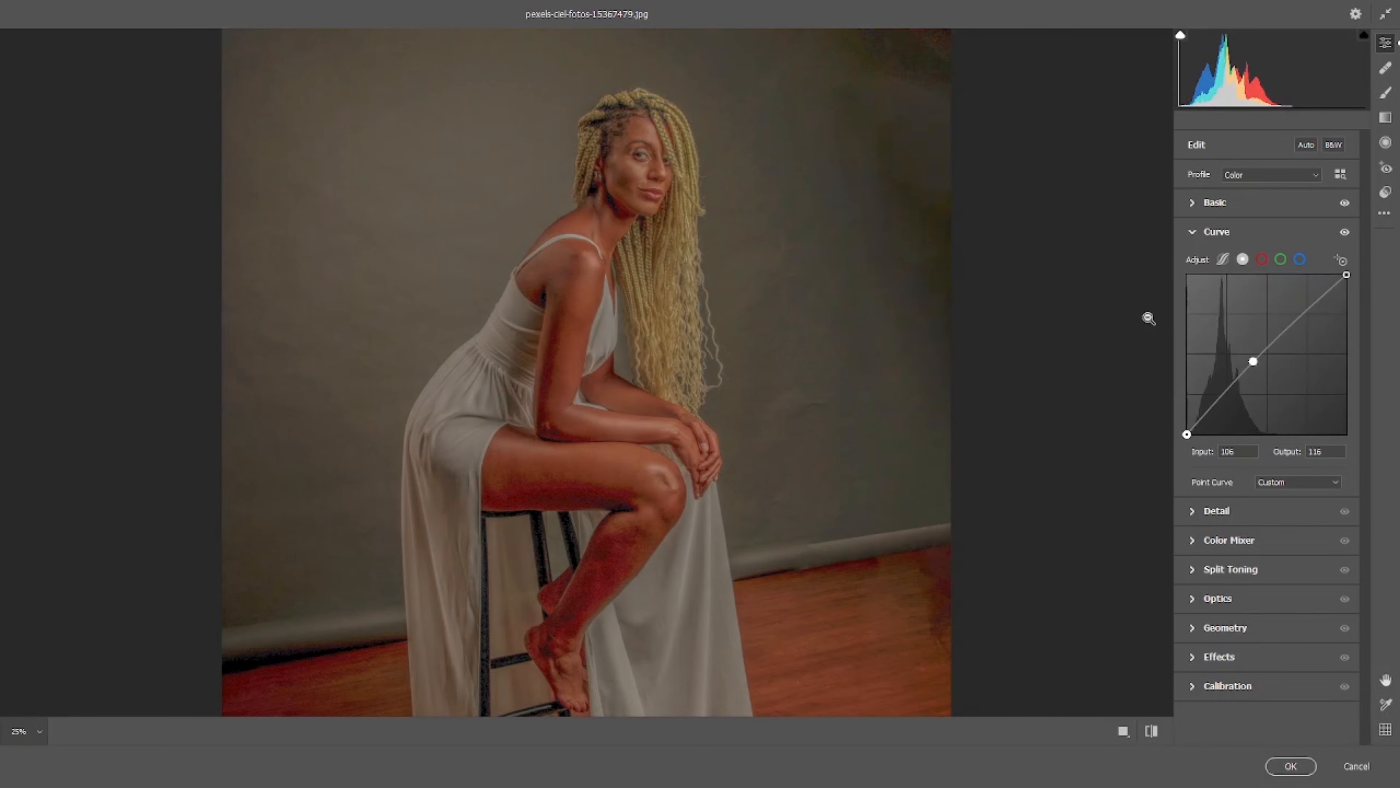
pyautogui.click(1216, 231)
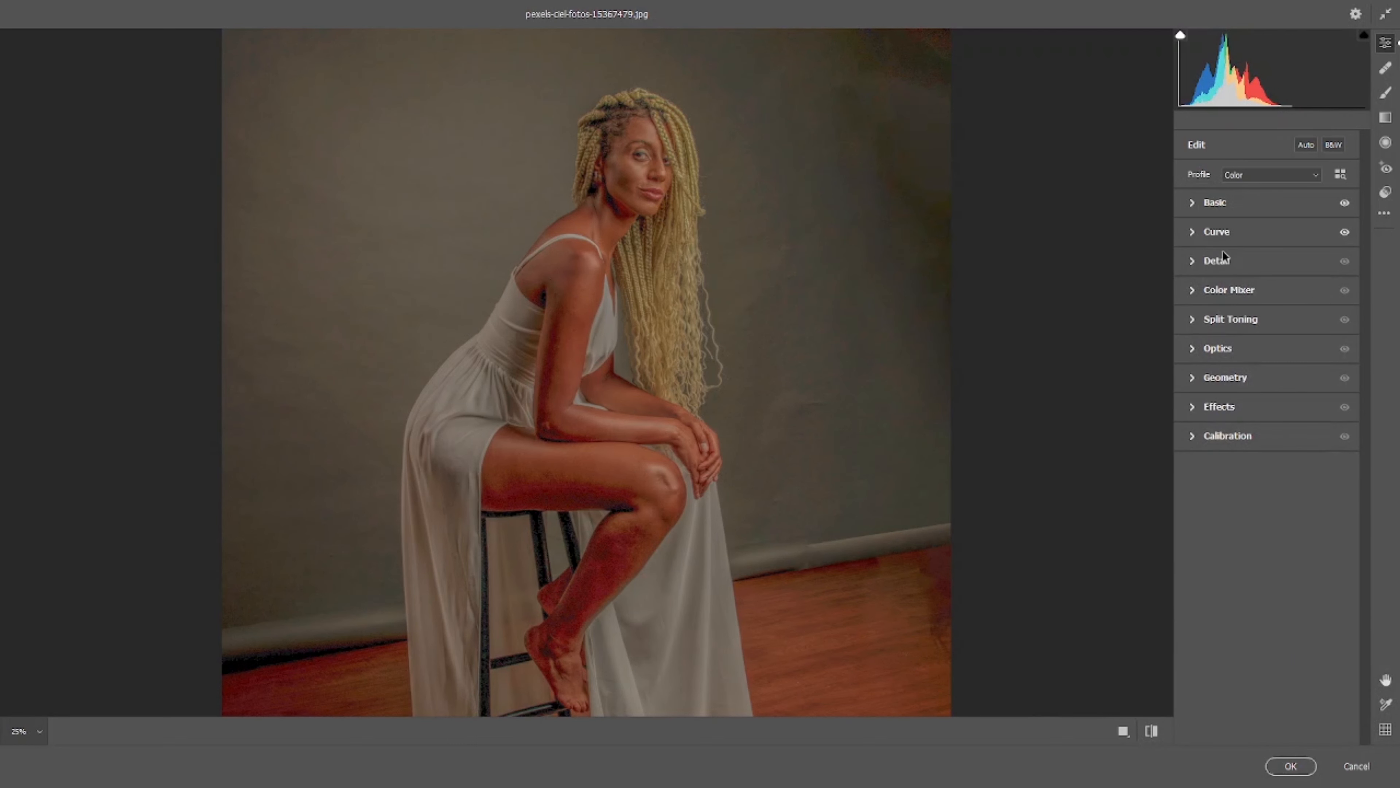
# Expand the Color Mixer adjustments and check the whole photo
pyautogui.click(1239, 290)
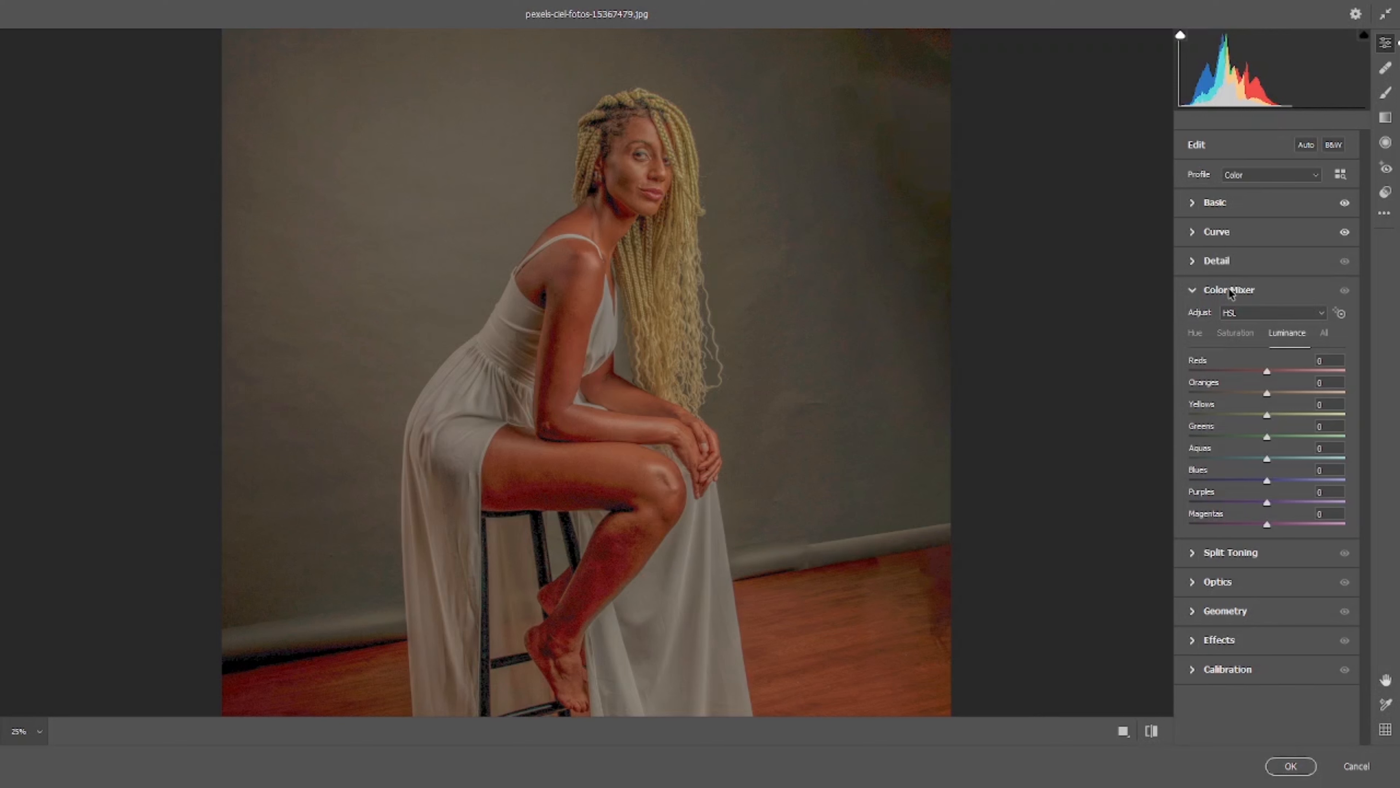
pyautogui.hotkey('ctrl', '-')
pyautogui.hotkey('ctrl', '+')
# Try a Yellows hue of -100 and small Yellows and Oranges hue shifts in the Color Mixer, and reset both
pyautogui.click(1196, 334)
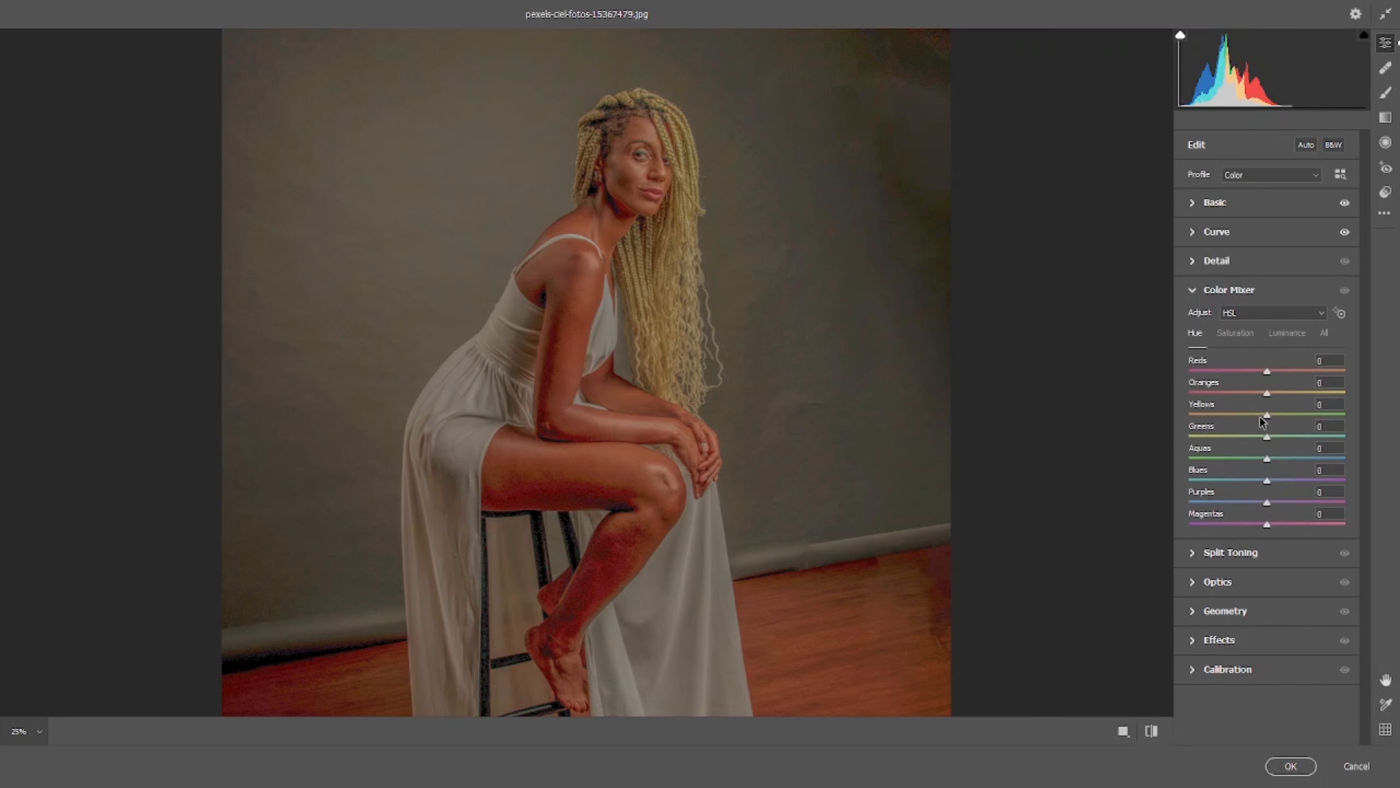
pyautogui.moveTo(1262, 411); pyautogui.dragTo(1174, 411)
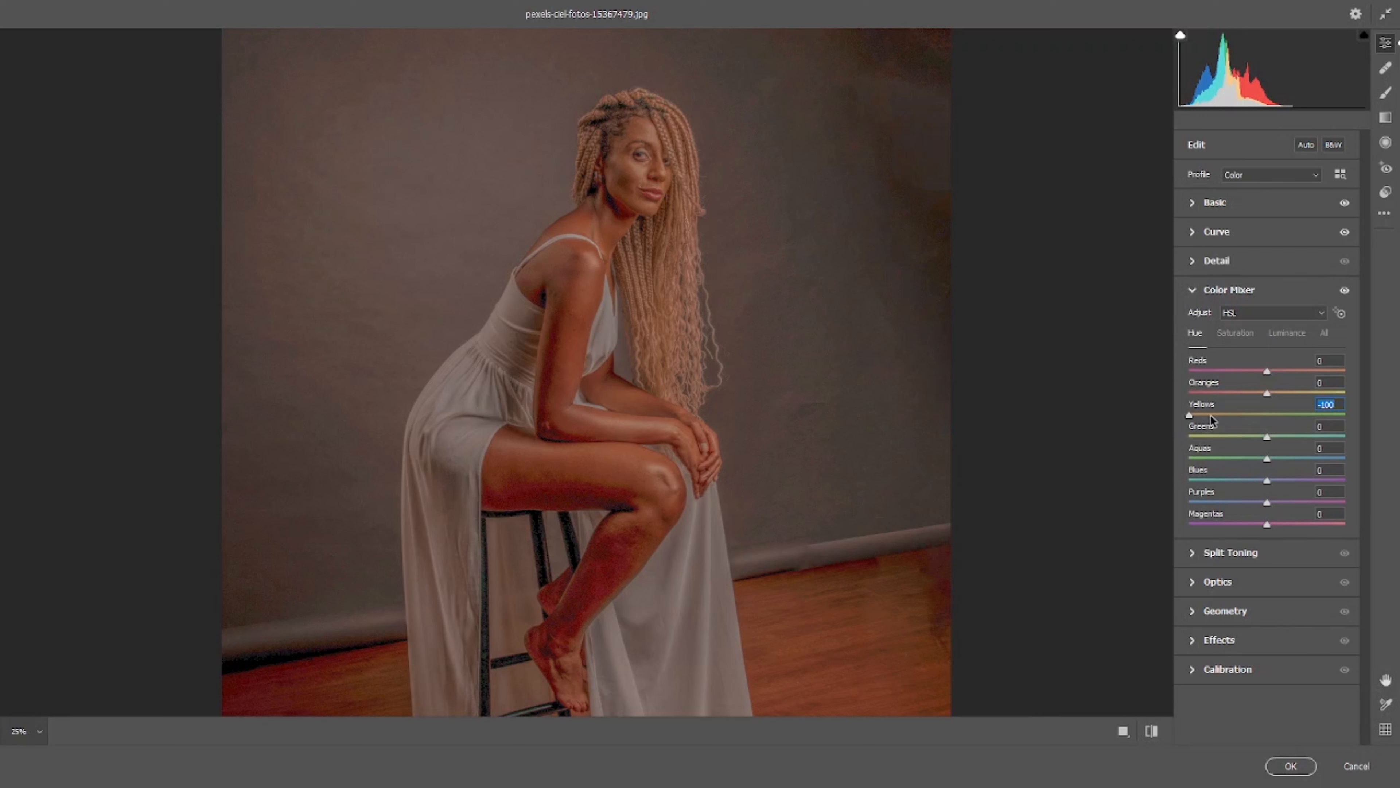
pyautogui.moveTo(1211, 414); pyautogui.dragTo(1268, 381)
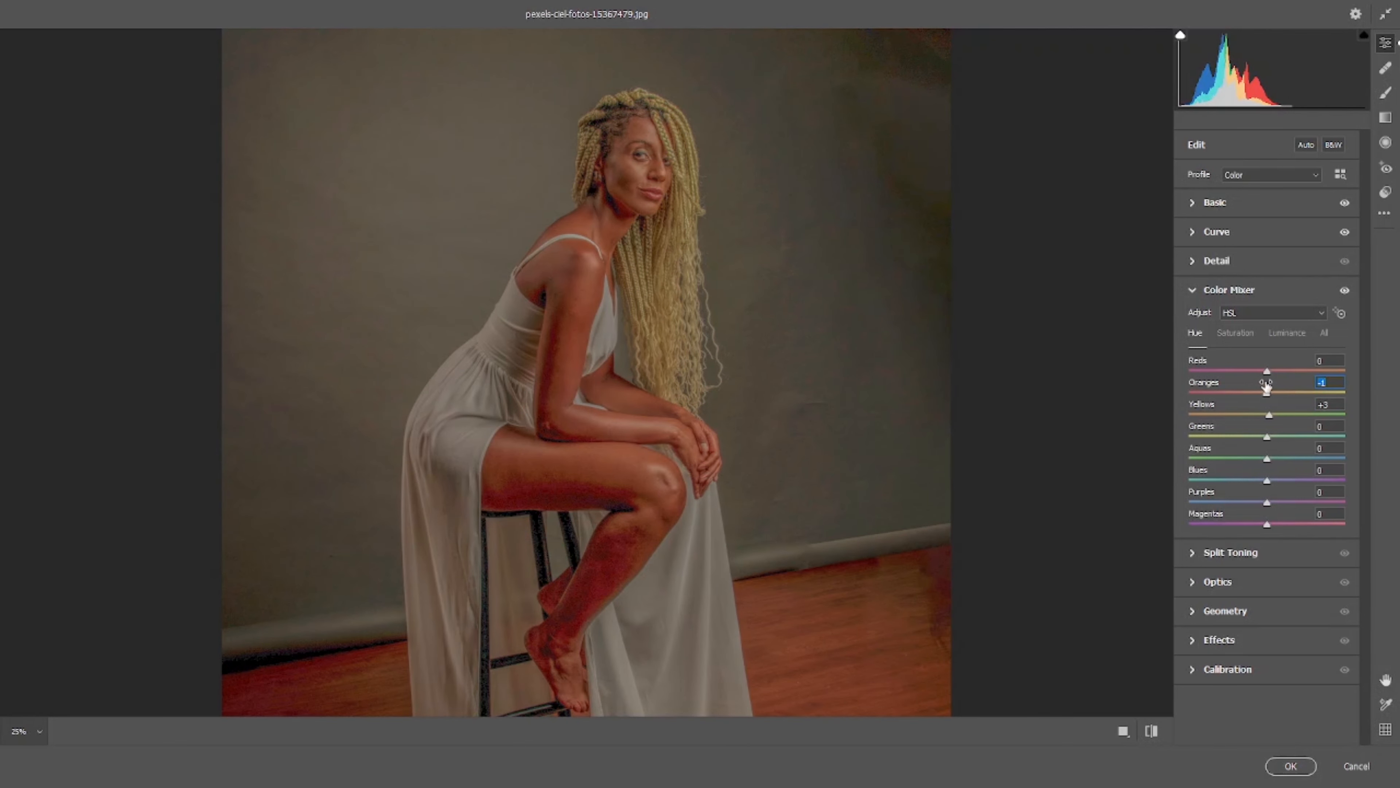
pyautogui.doubleClick(1266, 385)
pyautogui.doubleClick(1292, 413)
# Set the Yellows saturation to +37 in the Color Mixer and collapse the Color Mixer adjustments
pyautogui.click(1249, 335)
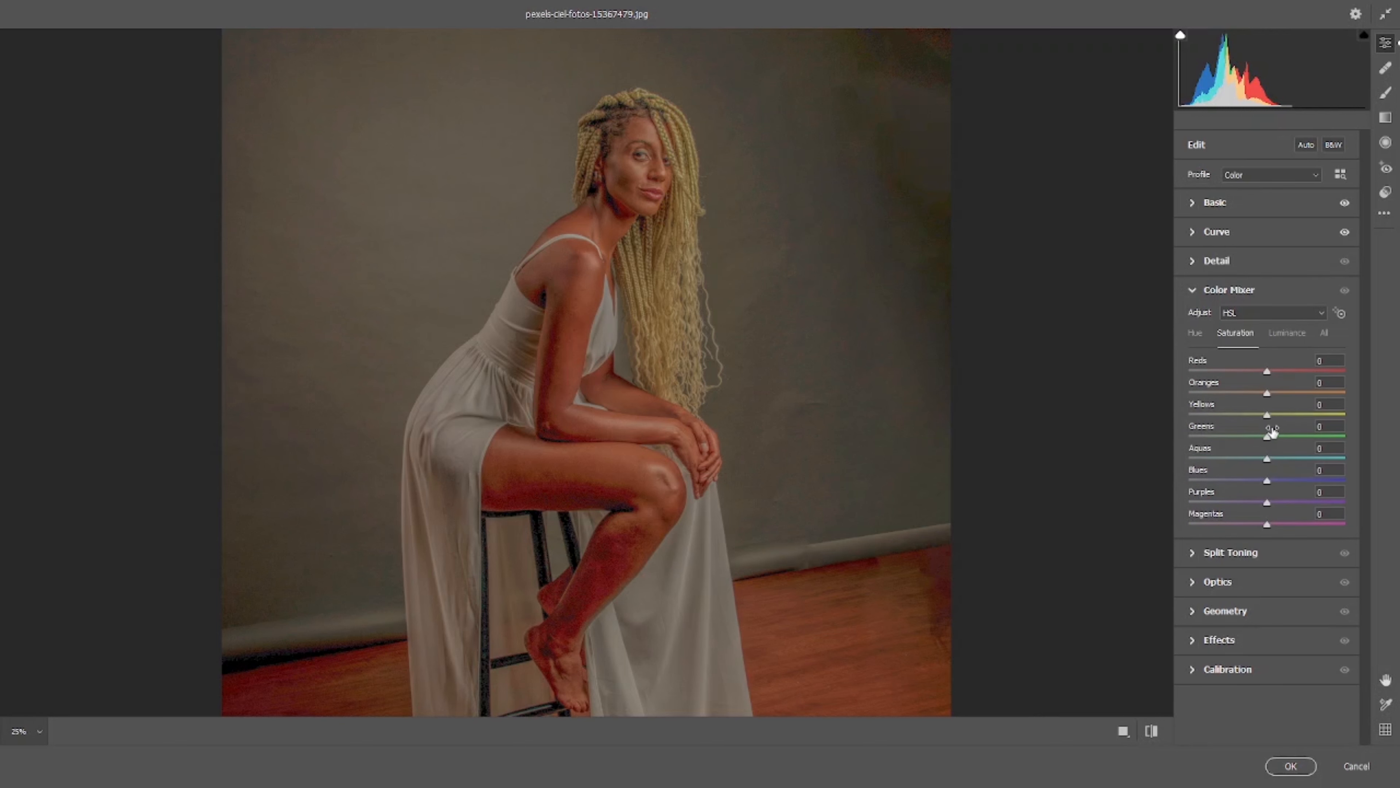
pyautogui.scroll(-5, 586, 381)
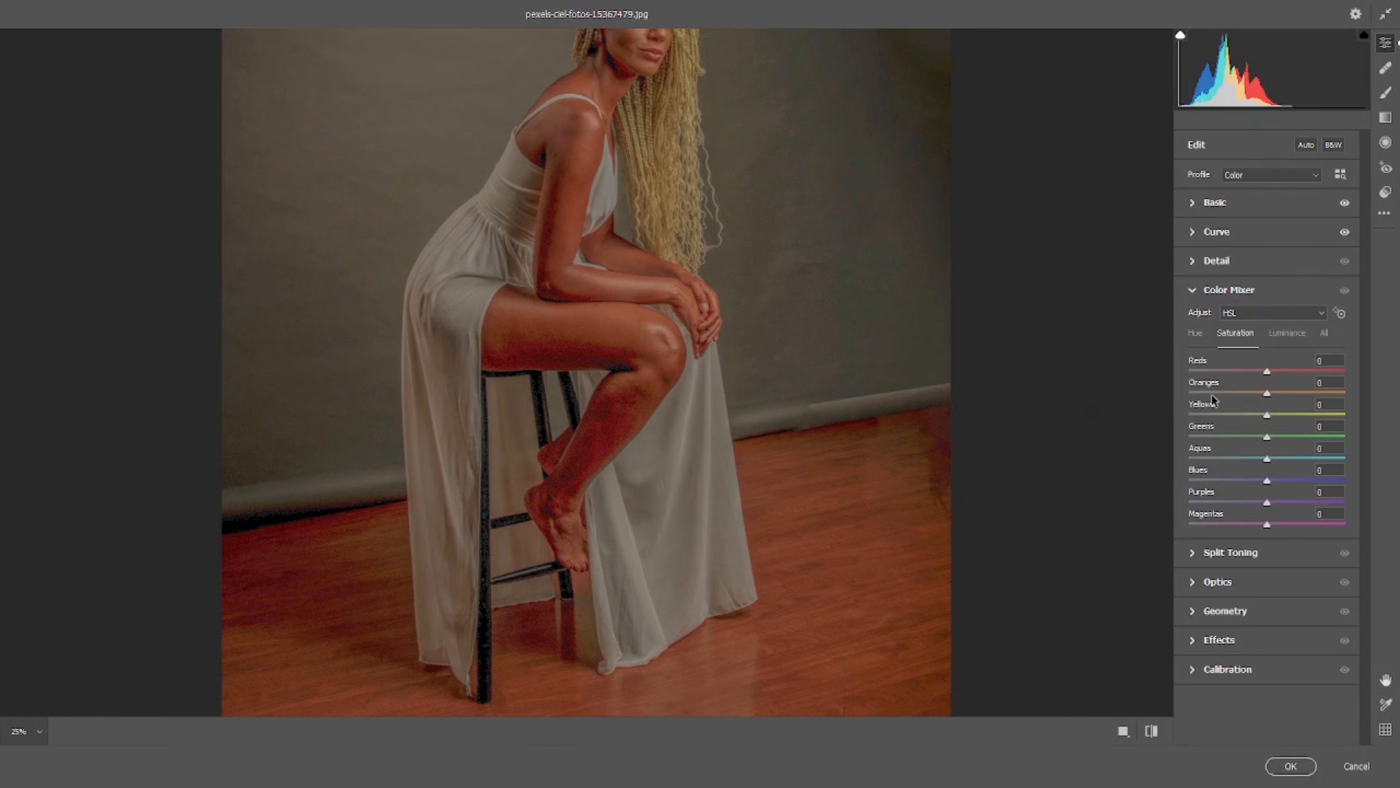
pyautogui.scroll(1, 998, 411)
pyautogui.moveTo(1276, 419)
pyautogui.mouseDown()
pyautogui.moveTo(1399, 420)
pyautogui.moveTo(1241, 413)
pyautogui.moveTo(1297, 410)
pyautogui.mouseUp()
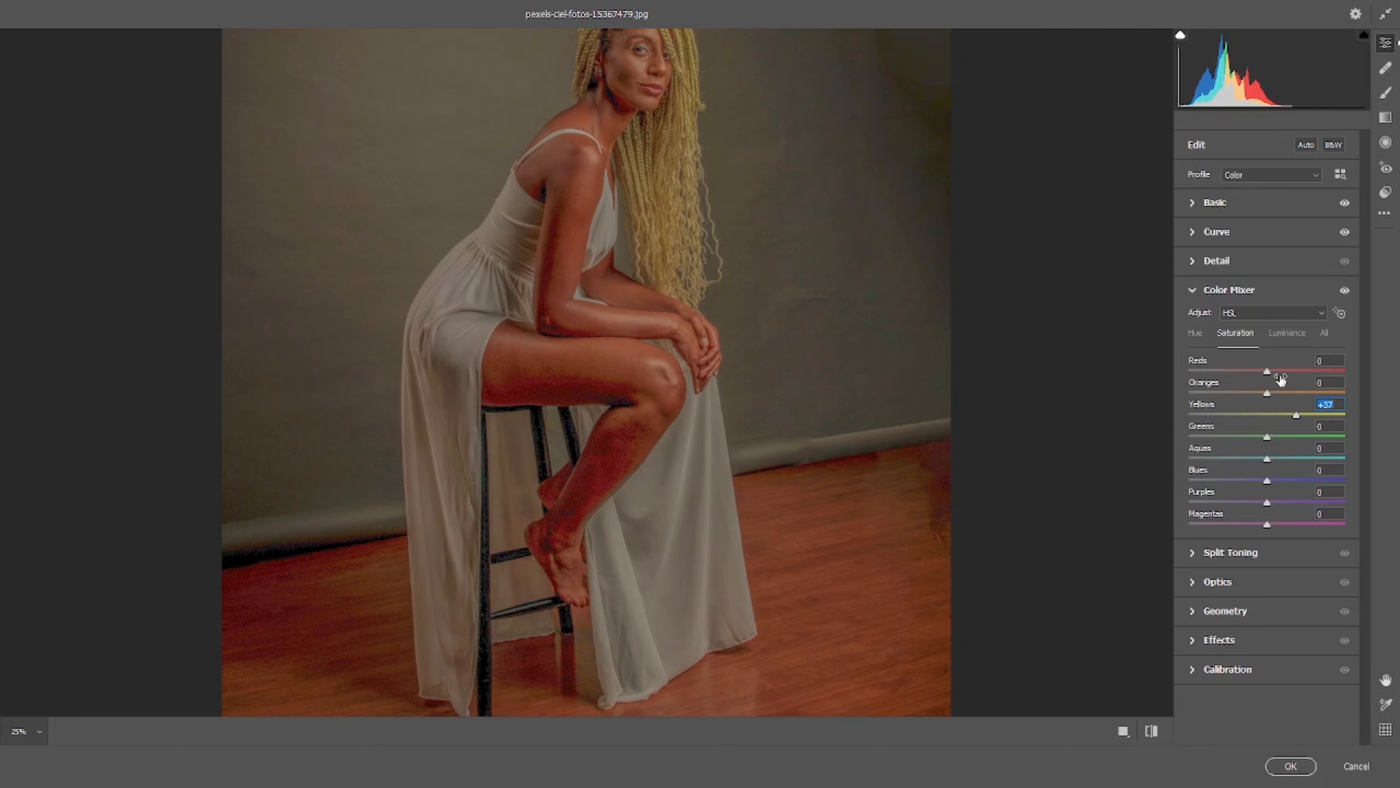
pyautogui.click(1234, 280)
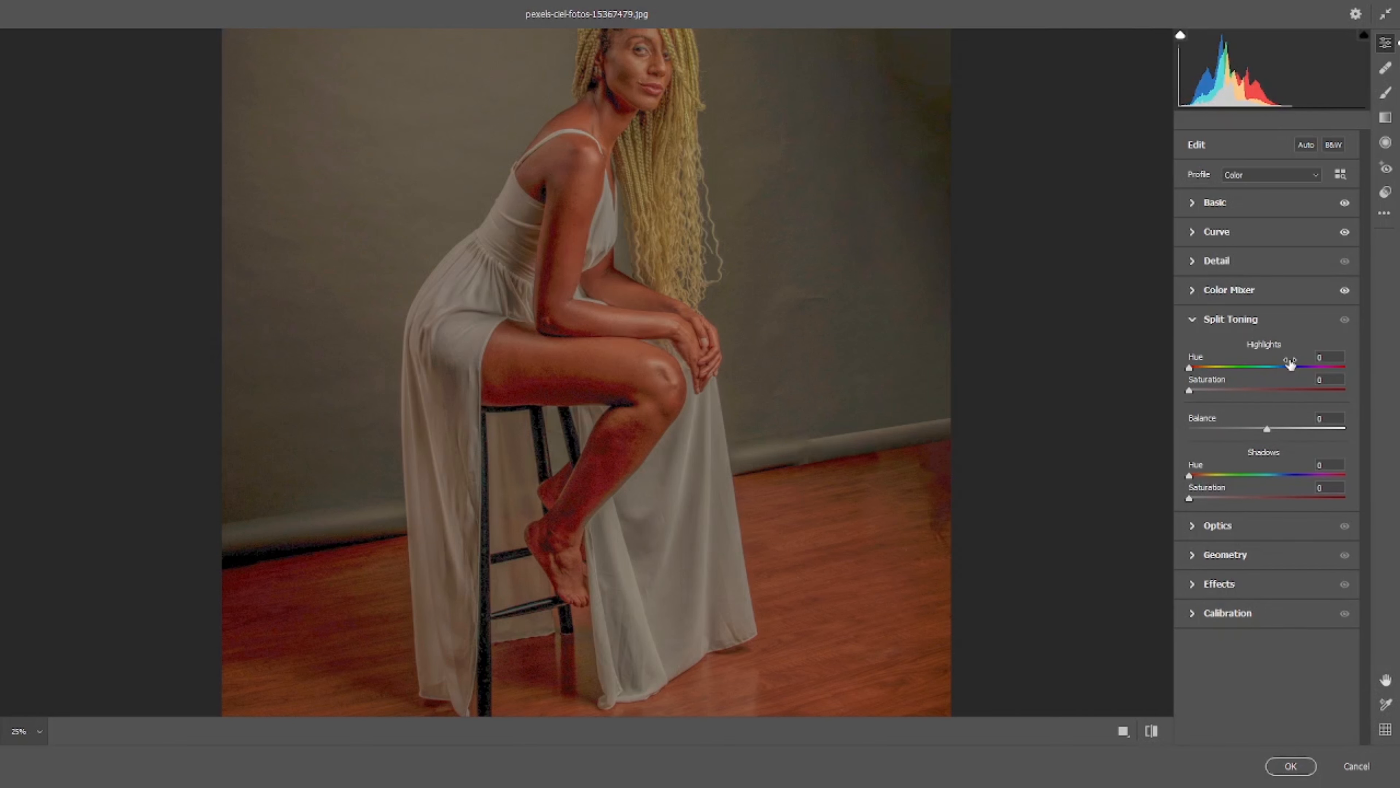
# Tint the highlights in Split Toning with hue 214 and saturation 46
pyautogui.hotkey('ctrl', '-')
pyautogui.hotkey('ctrl', '+')
pyautogui.hotkey('ctrl', '-')
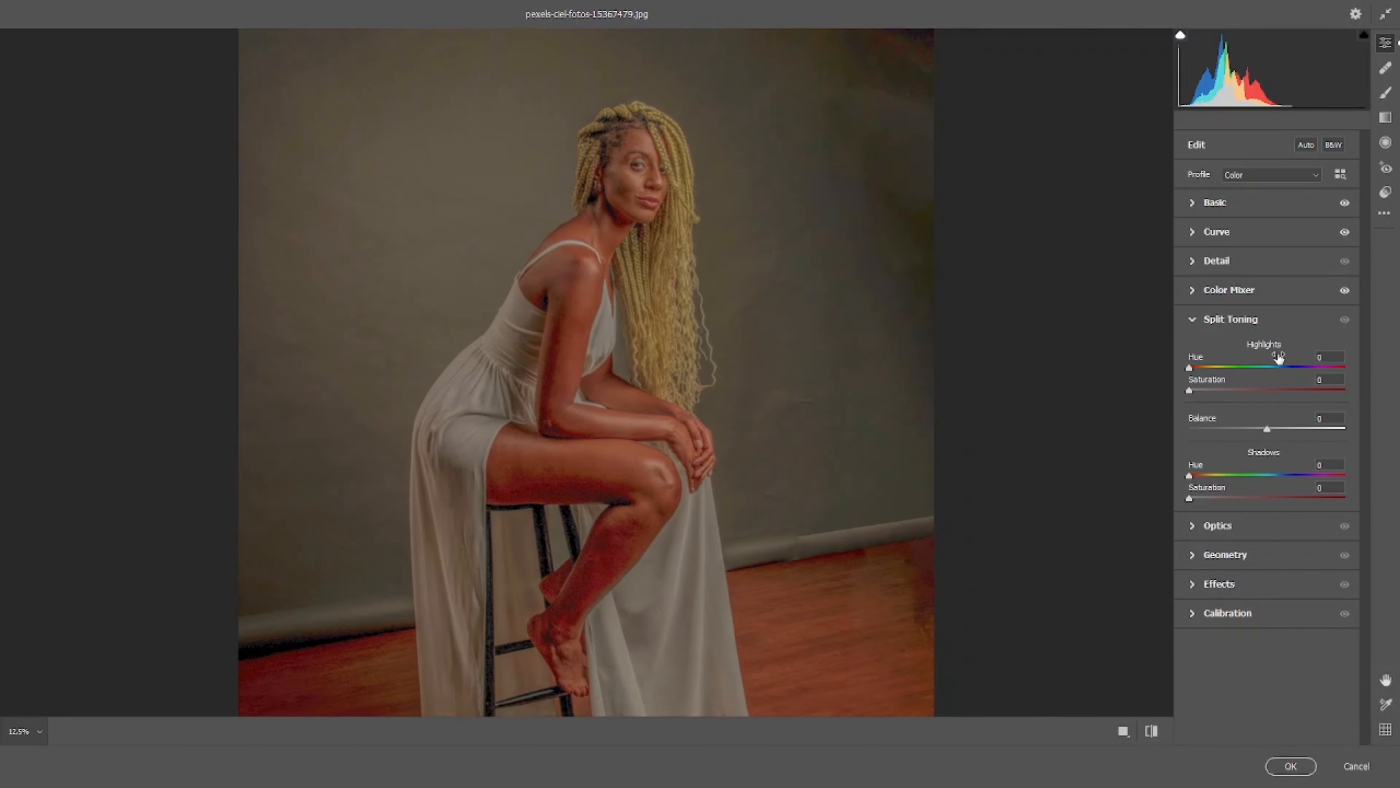
pyautogui.hotkey('ctrl', '+')
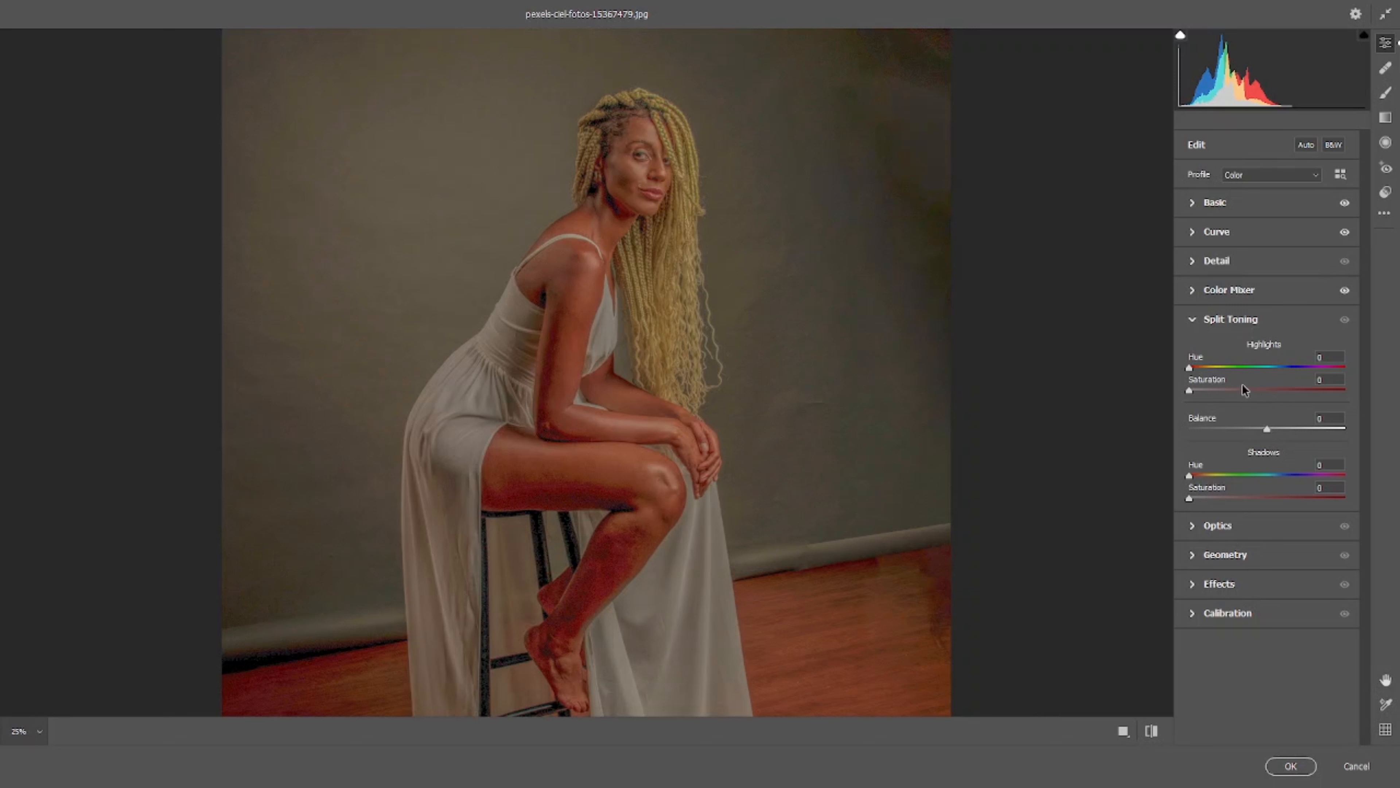
pyautogui.moveTo(1190, 368); pyautogui.dragTo(1262, 376)
pyautogui.moveTo(1208, 391); pyautogui.dragTo(1262, 395)
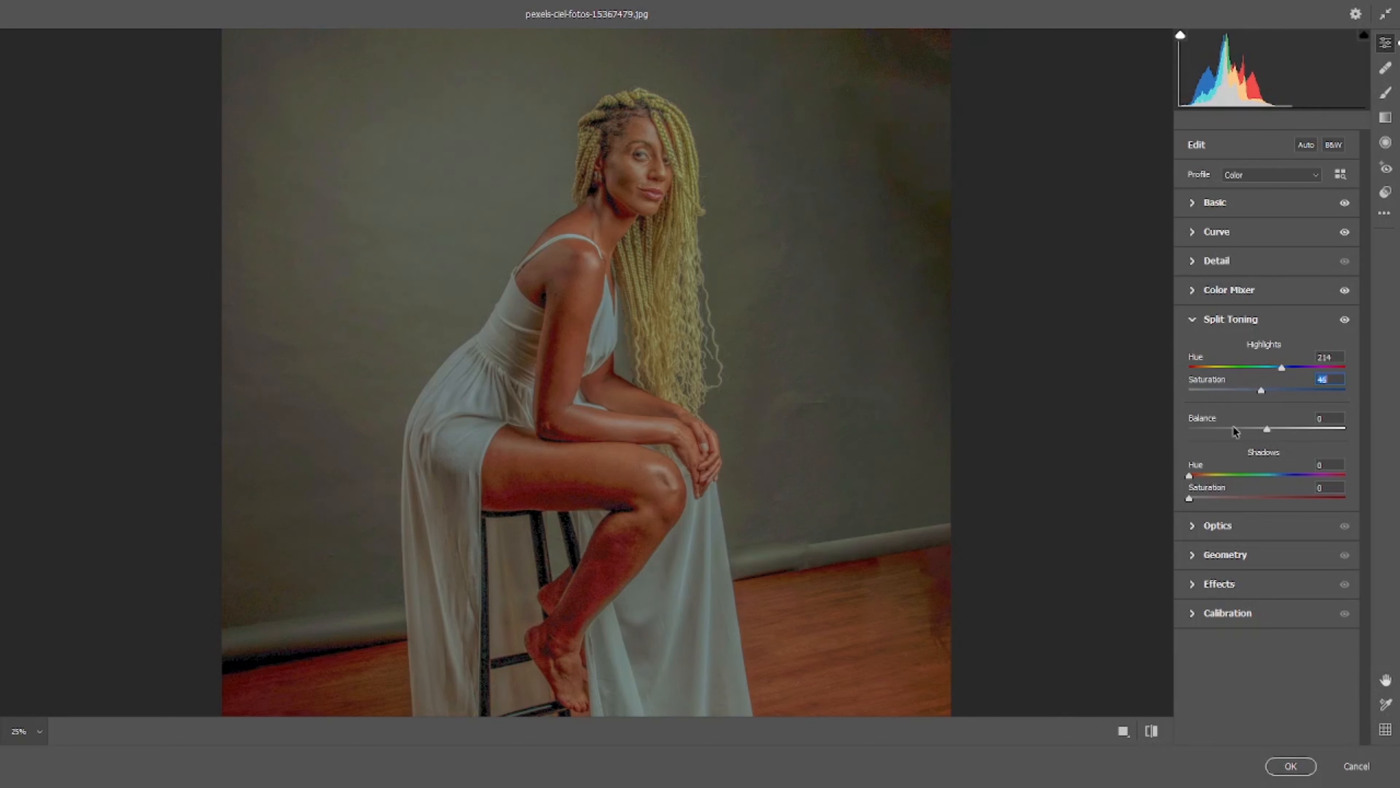
# Set the Split Toning balance to -27 and the highlights saturation to 42
pyautogui.moveTo(1241, 429)
pyautogui.mouseDown()
pyautogui.moveTo(1172, 411)
pyautogui.moveTo(1192, 428)
pyautogui.moveTo(1295, 407)
pyautogui.moveTo(1231, 408)
pyautogui.moveTo(1263, 422)
pyautogui.moveTo(1247, 423)
pyautogui.mouseUp()
pyautogui.hotkey('ctrl', '-')
pyautogui.hotkey('ctrl', '-')
pyautogui.hotkey('ctrl', '+')
pyautogui.hotkey('ctrl', '+')
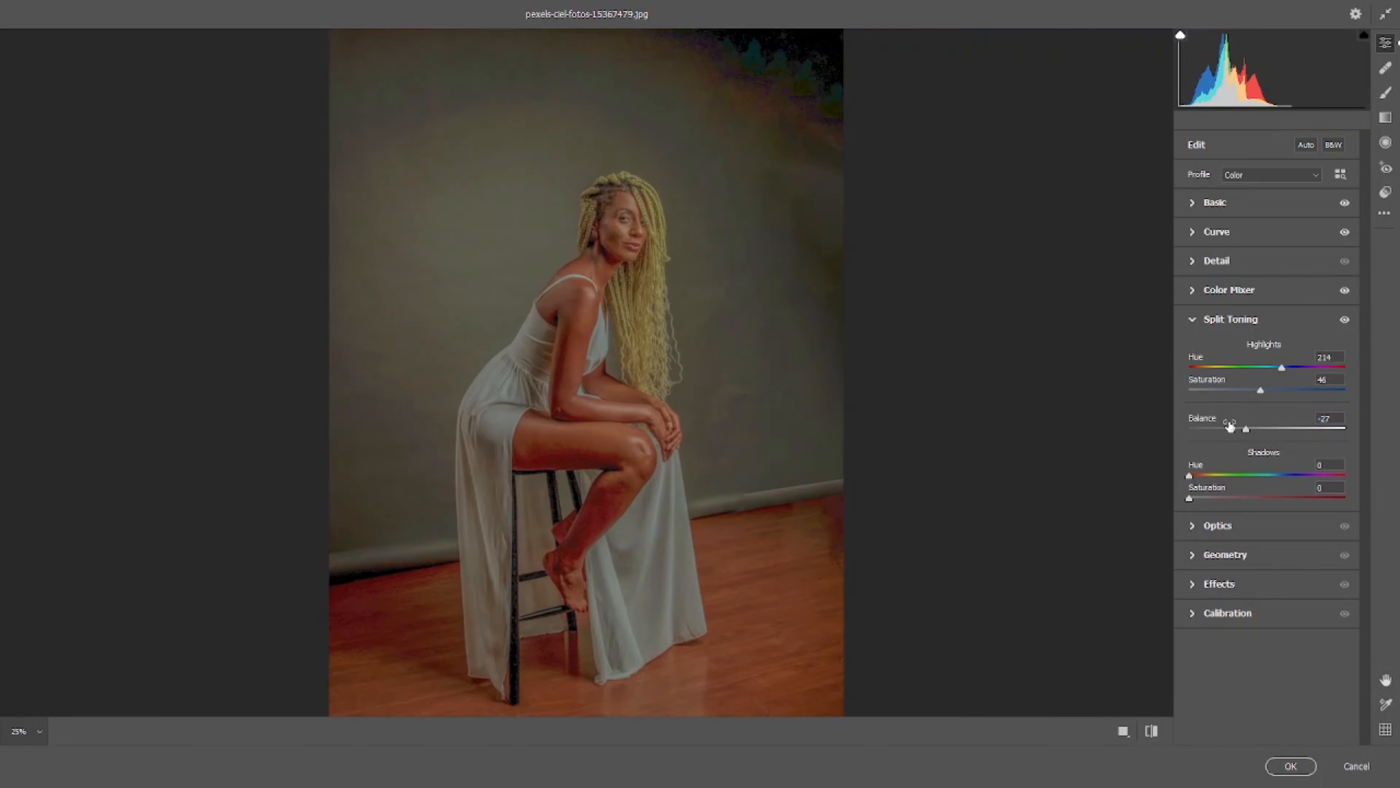
pyautogui.moveTo(1269, 399)
pyautogui.mouseDown()
pyautogui.moveTo(1304, 398)
pyautogui.moveTo(1254, 390)
pyautogui.mouseUp()
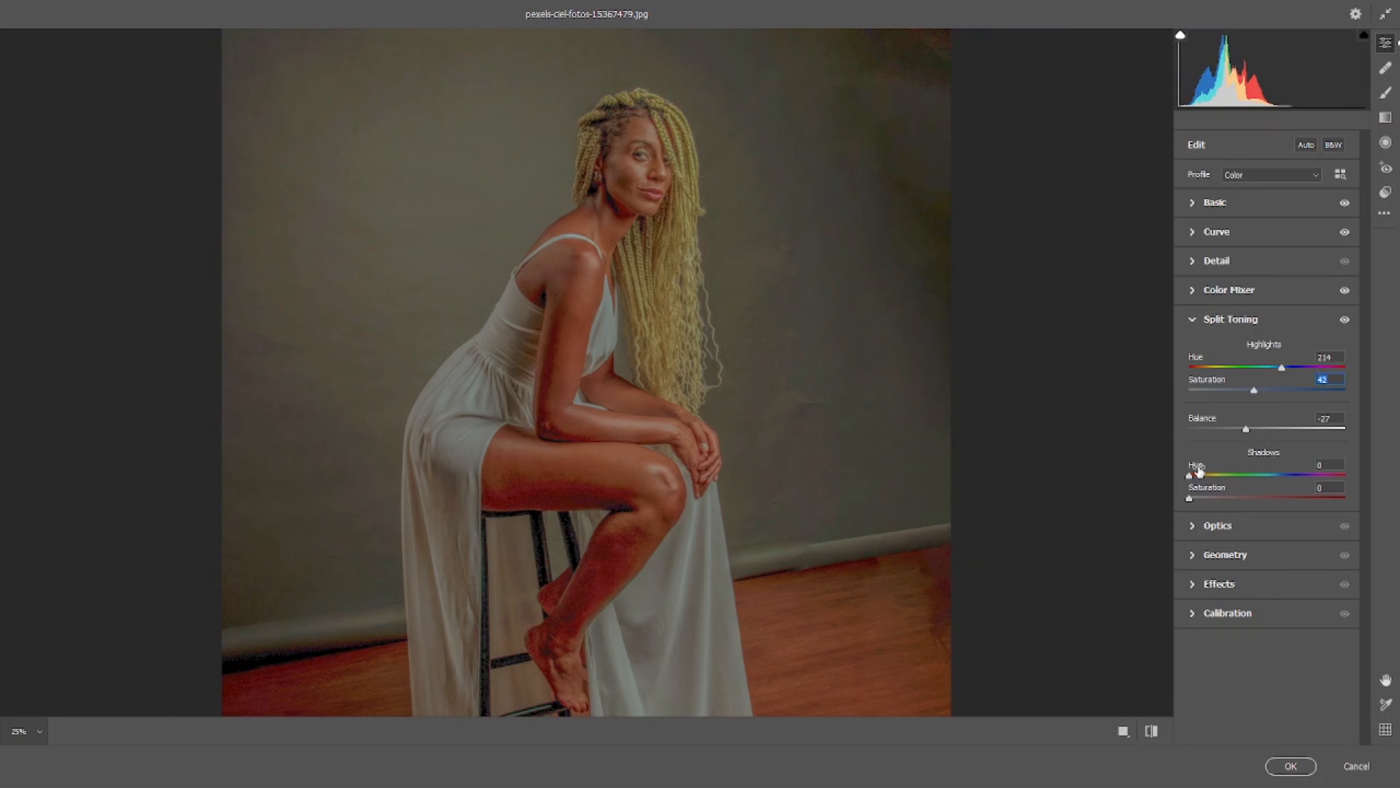
# Tint the shadows in Split Toning with hue 207 and saturation 9, and collapse the Split Toning adjustments
pyautogui.moveTo(1189, 474); pyautogui.dragTo(1280, 485)
pyautogui.moveTo(1189, 498); pyautogui.dragTo(1202, 500)
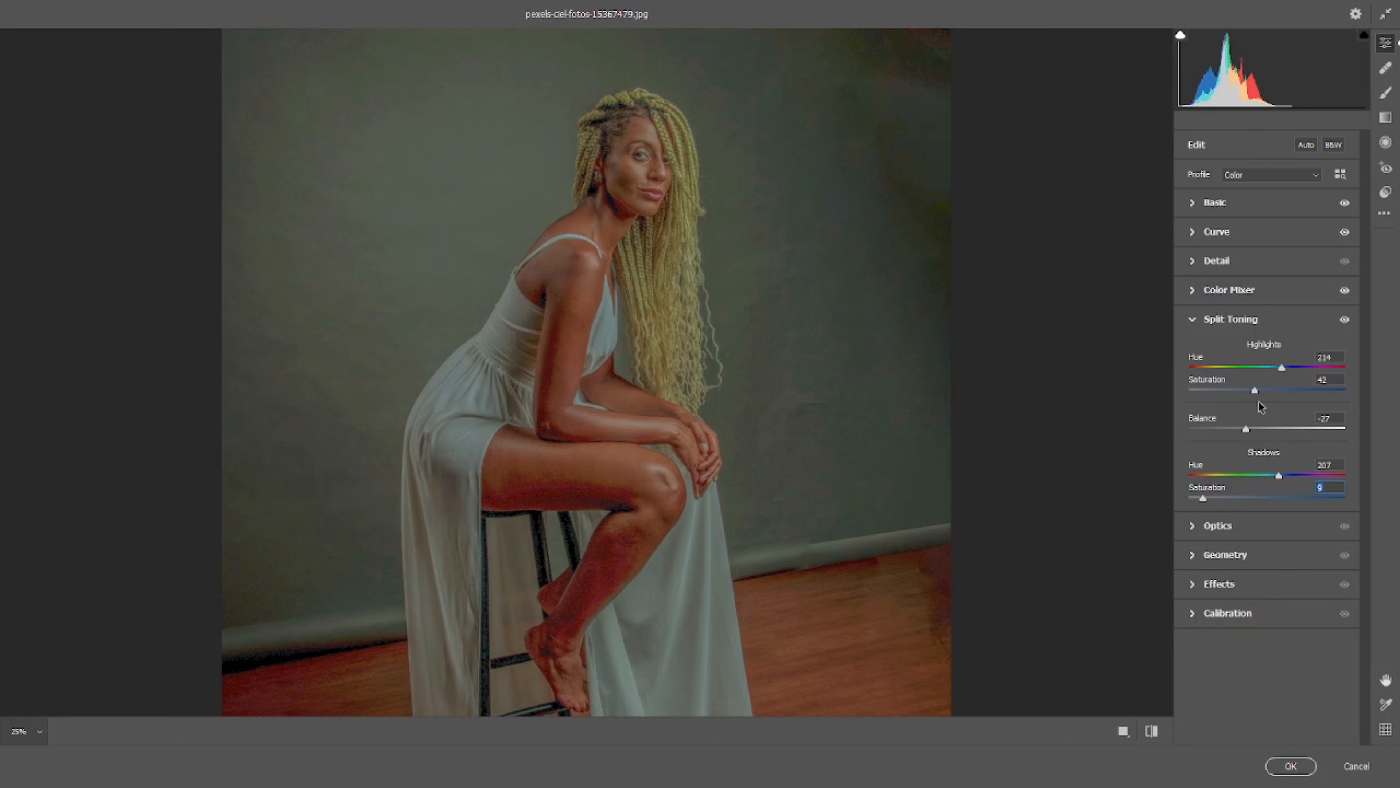
pyautogui.click(1235, 319)
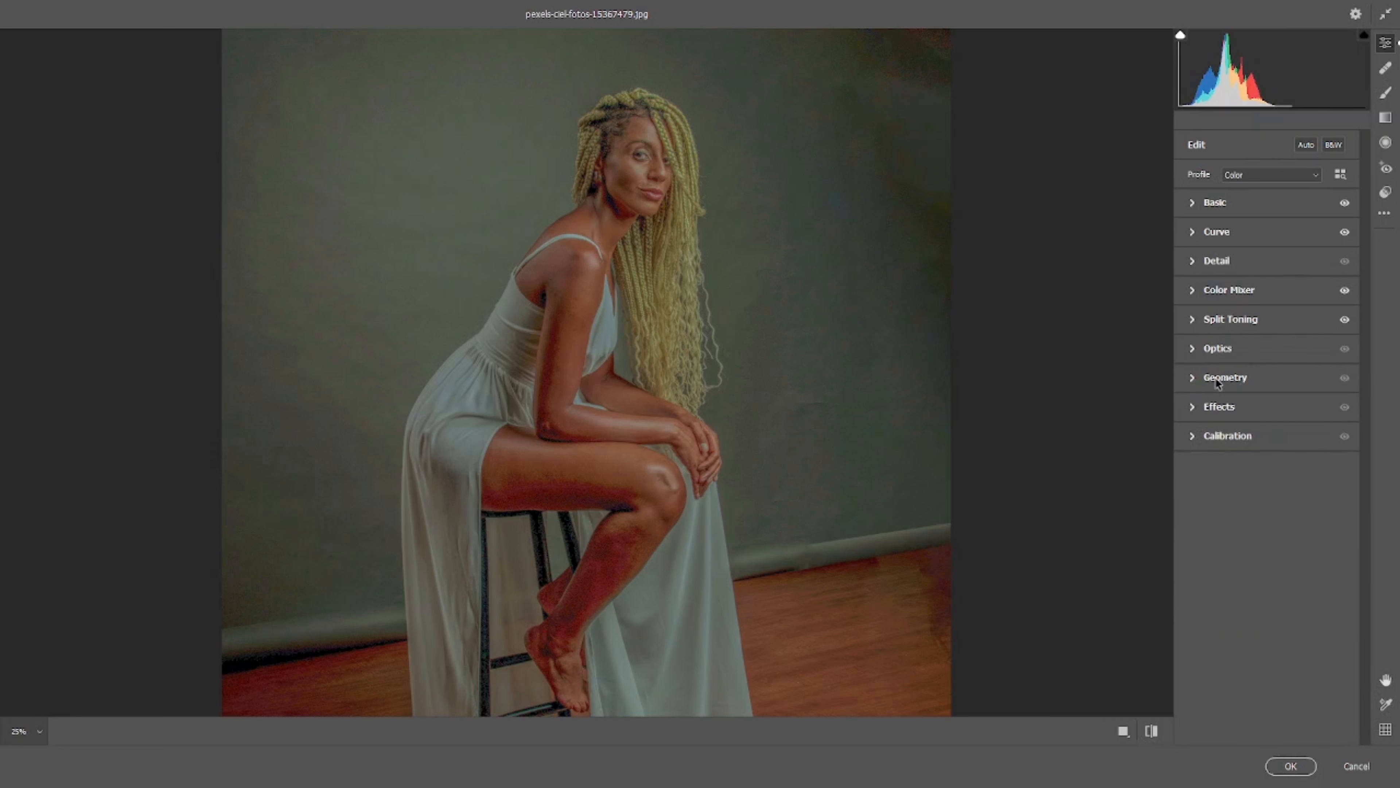
# Darken the photo's corners with an Optics Vignette of -100 and check the whole photo
pyautogui.click(1223, 350)
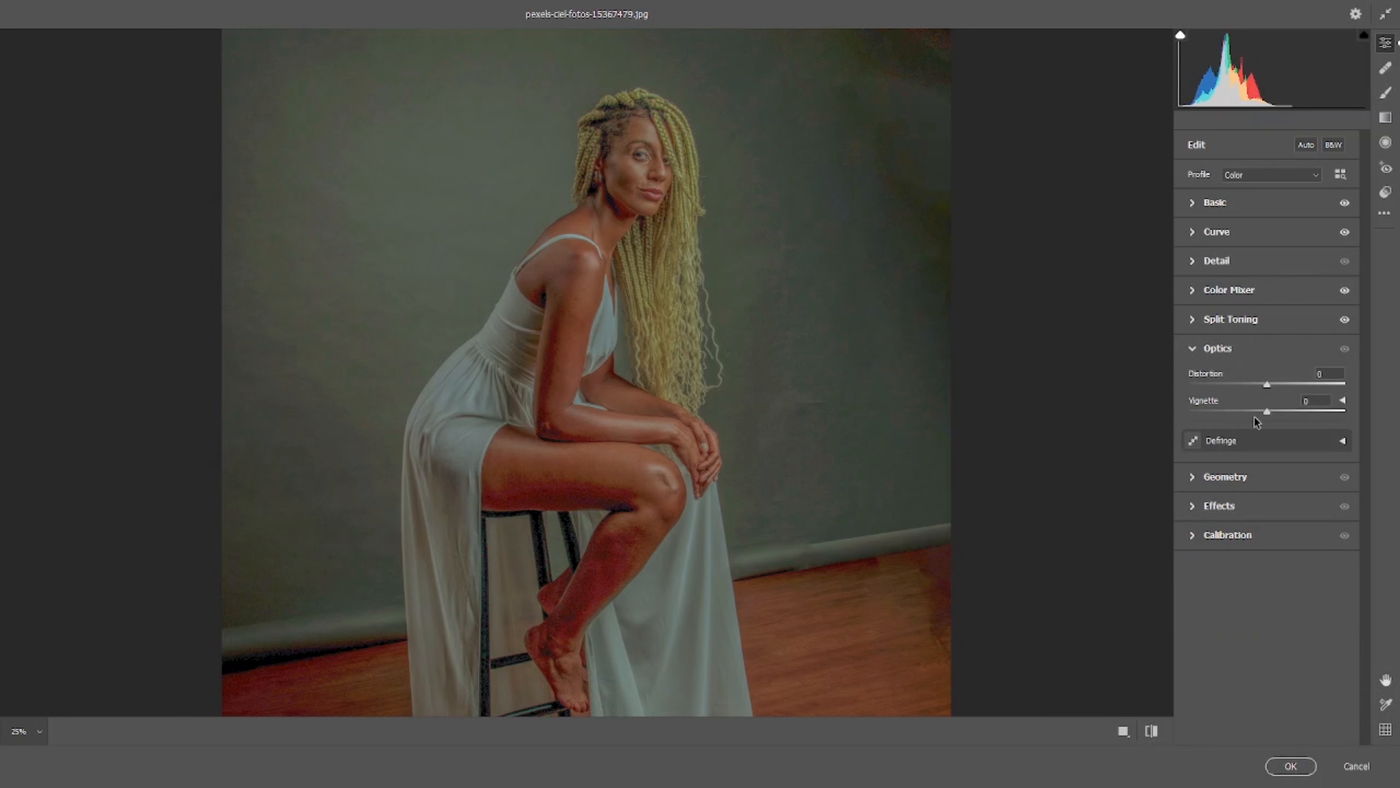
pyautogui.moveTo(1255, 417); pyautogui.dragTo(1153, 388)
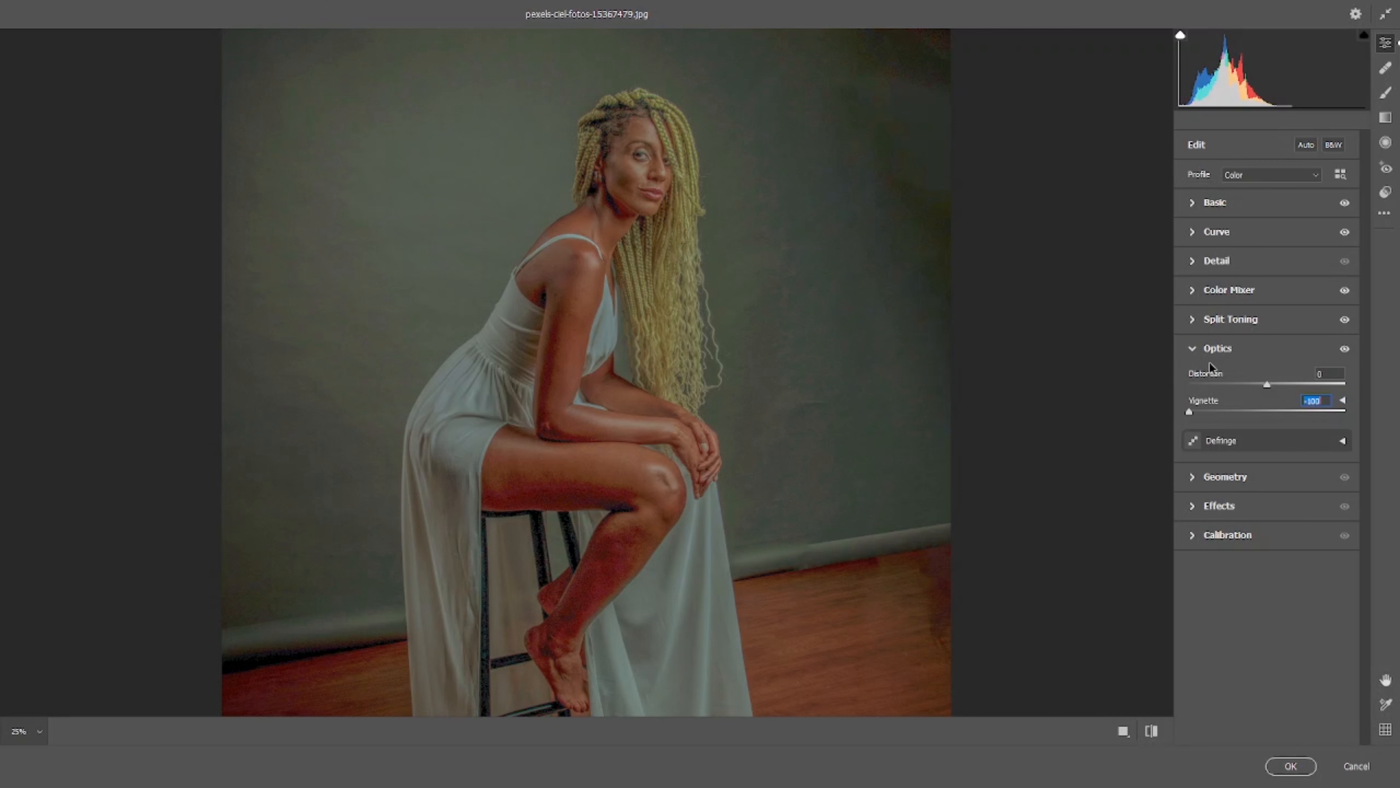
pyautogui.hotkey('ctrl', '-')
pyautogui.hotkey('ctrl', '+')
pyautogui.hotkey('ctrl', '-')
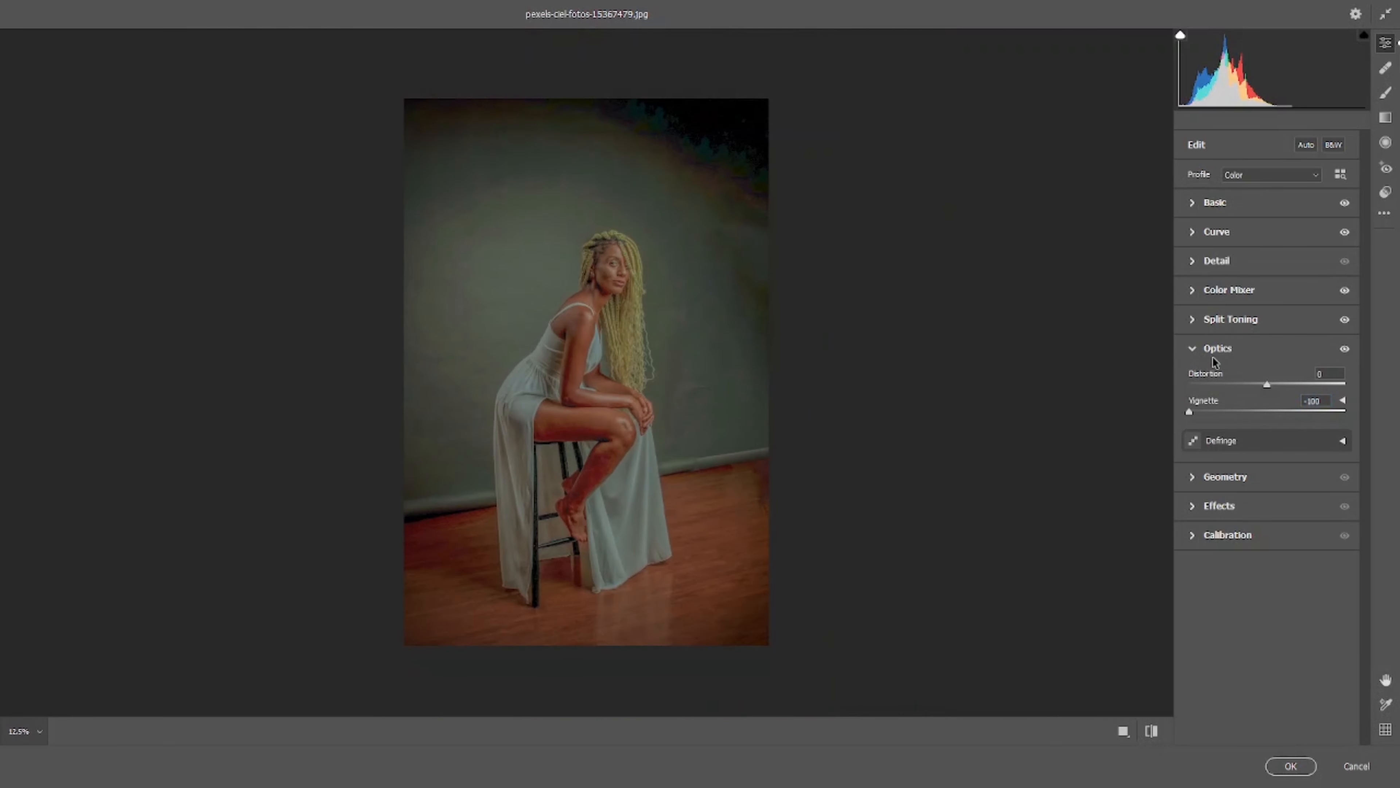
pyautogui.hotkey('ctrl', '+')
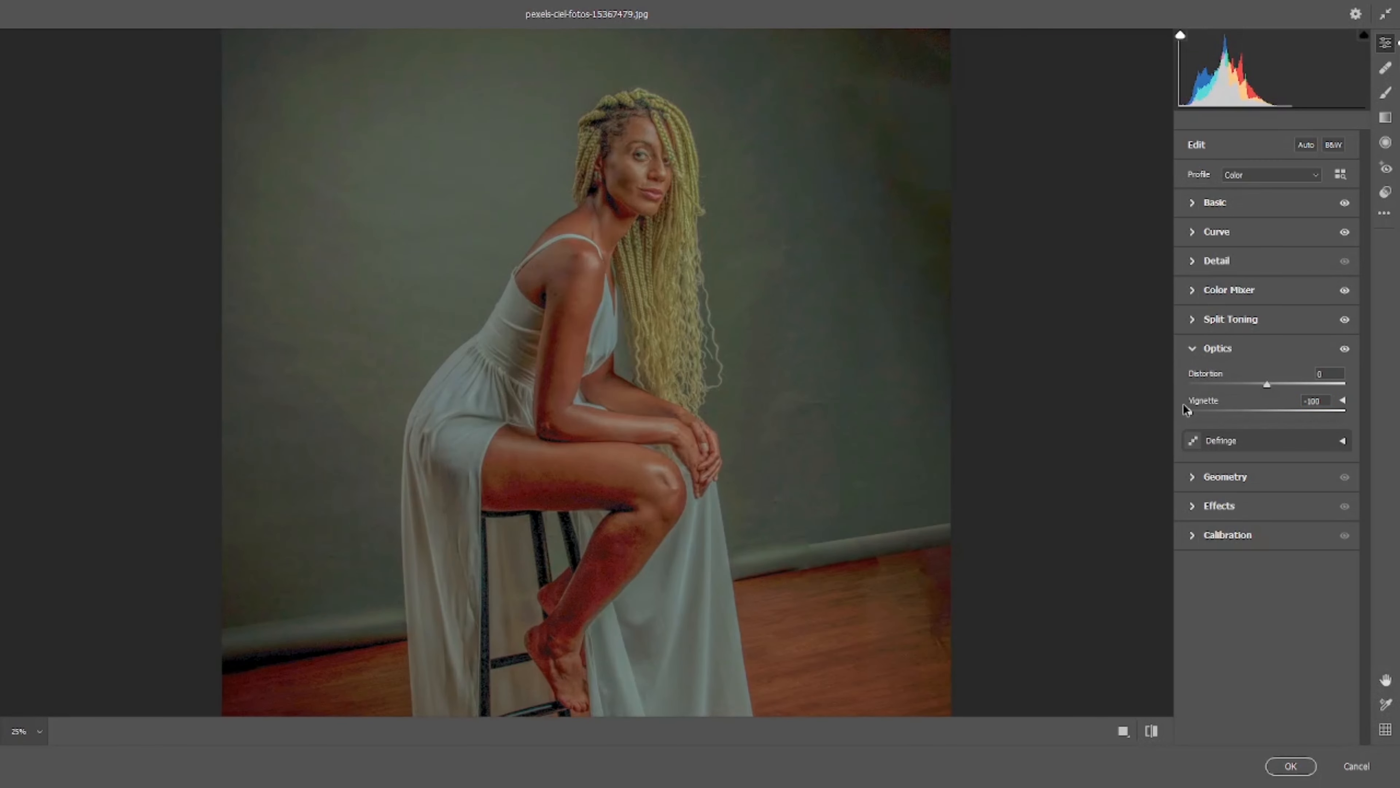
# Try a weaker Optics Vignette of about -10 on the whole photo, and collapse the Optics adjustments
pyautogui.hotkey('ctrl', '-')
pyautogui.hotkey('ctrl', '+')
pyautogui.moveTo(1201, 414); pyautogui.dragTo(1256, 415)
pyautogui.hotkey('ctrl', '-')
pyautogui.hotkey('ctrl', '+')
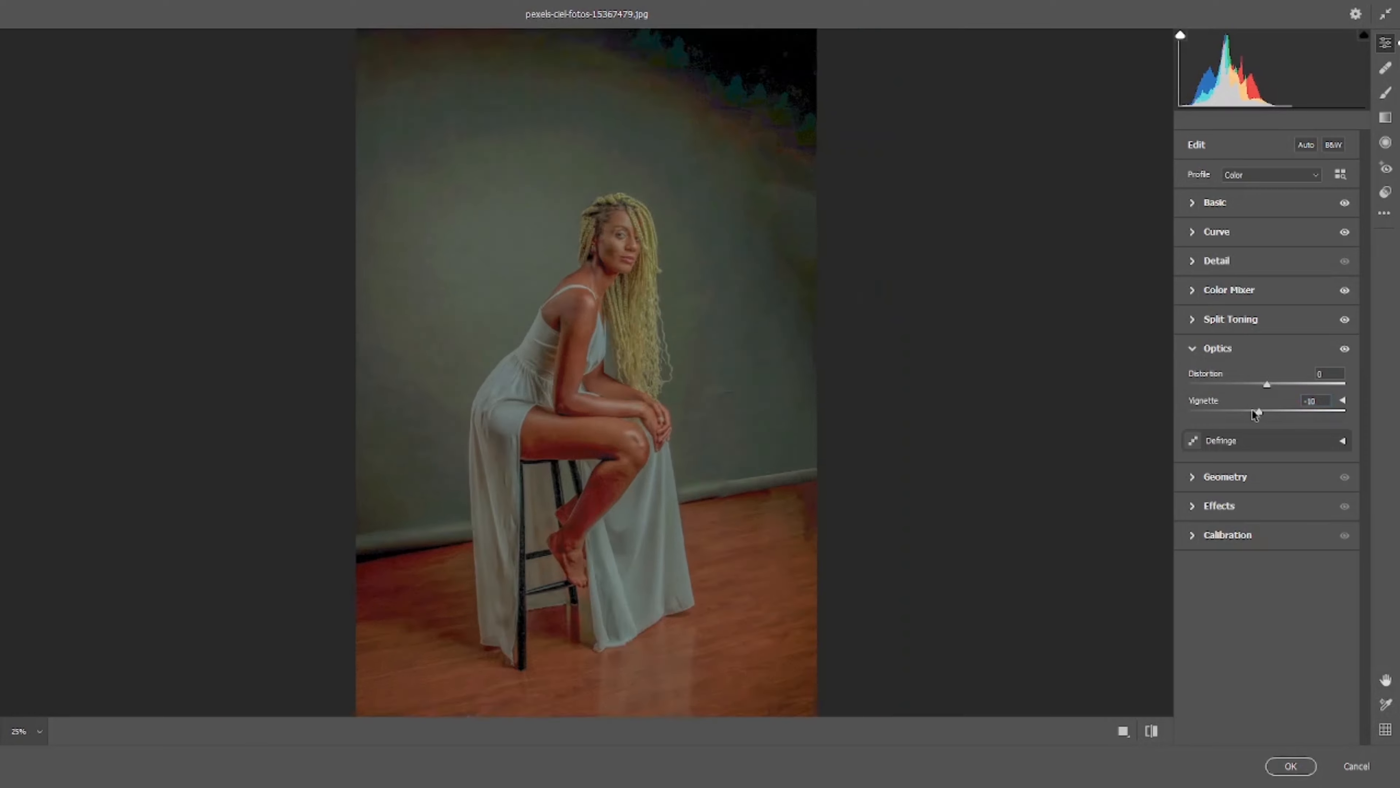
pyautogui.click(1222, 349)
pyautogui.click(1223, 376)
pyautogui.click(1223, 376)
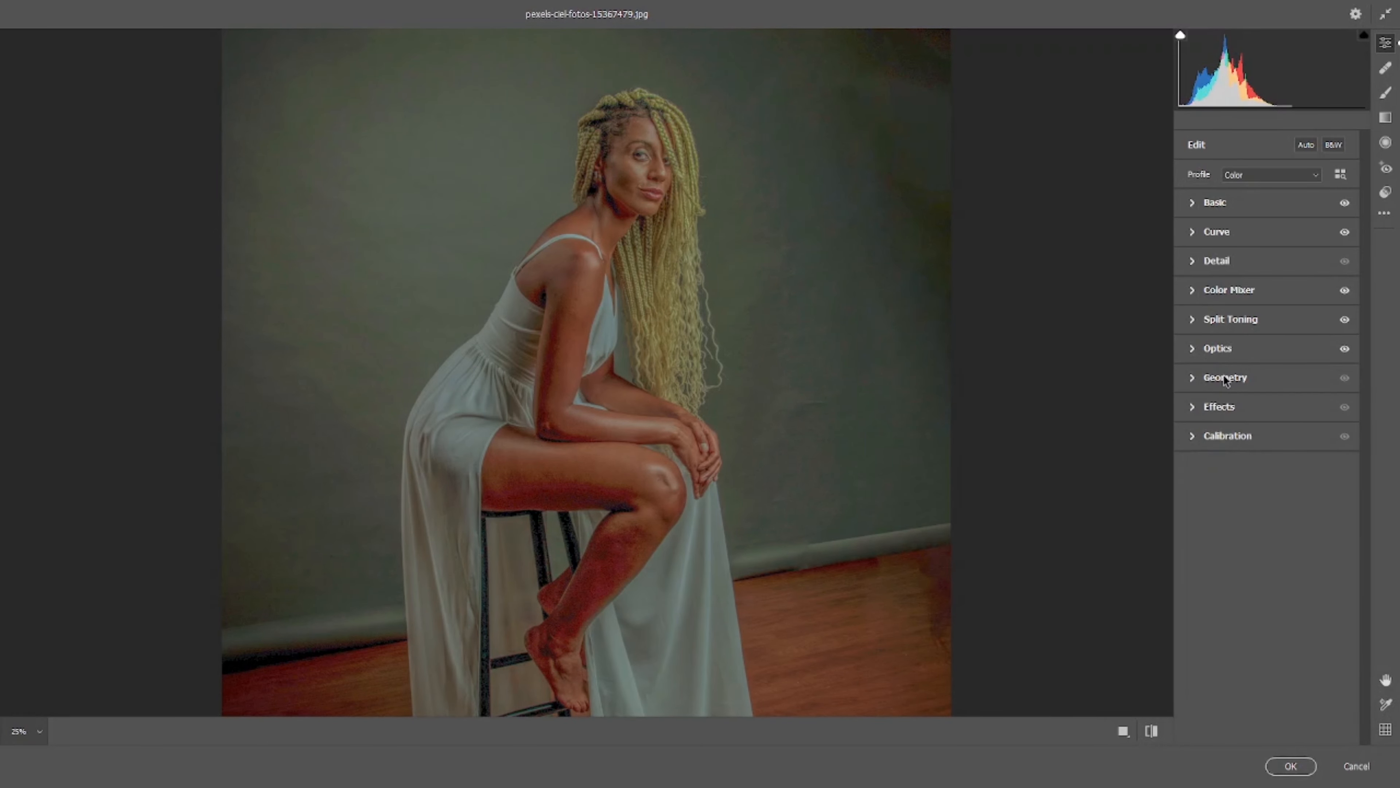
# Set Vignetting to -9 in the Effects adjustments
pyautogui.click(1223, 406)
pyautogui.hotkey('ctrl', '-')
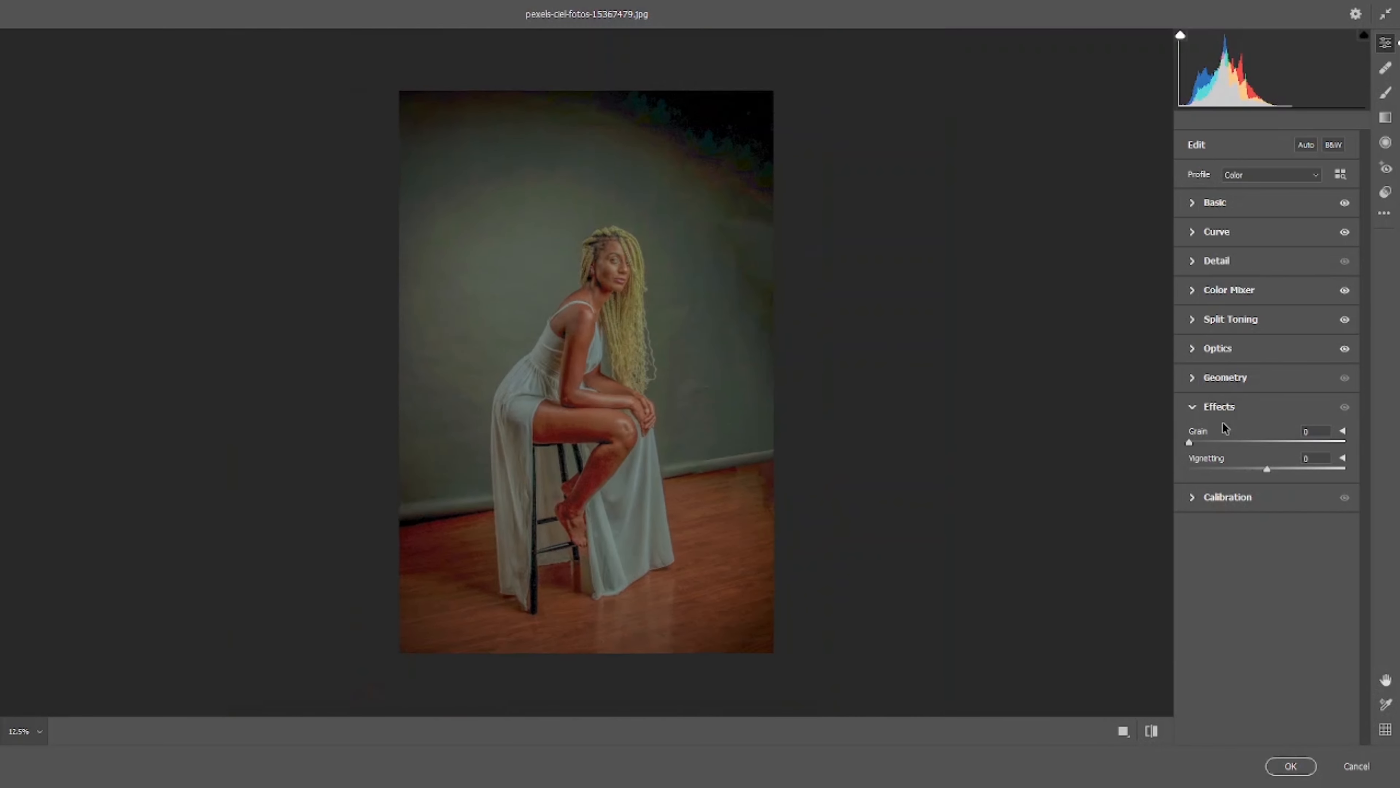
pyautogui.moveTo(1241, 469)
pyautogui.mouseDown()
pyautogui.moveTo(1185, 451)
pyautogui.moveTo(1390, 478)
pyautogui.moveTo(1262, 470)
pyautogui.mouseUp()
pyautogui.doubleClick(1262, 470)
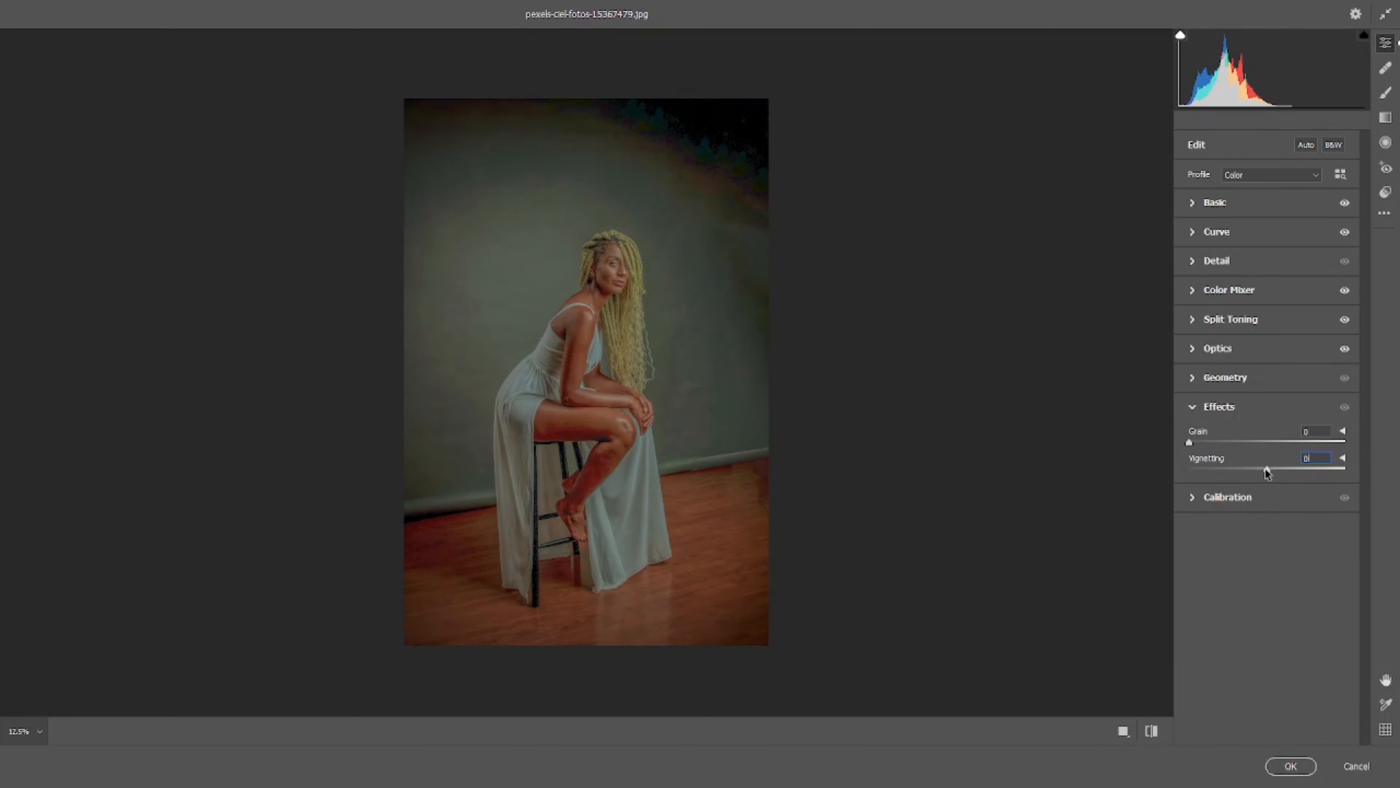
pyautogui.moveTo(1266, 472)
pyautogui.mouseDown()
pyautogui.moveTo(1336, 465)
pyautogui.moveTo(1259, 470)
pyautogui.mouseUp()
# Expand the Calibration adjustments and collapse Effects
pyautogui.click(1253, 500)
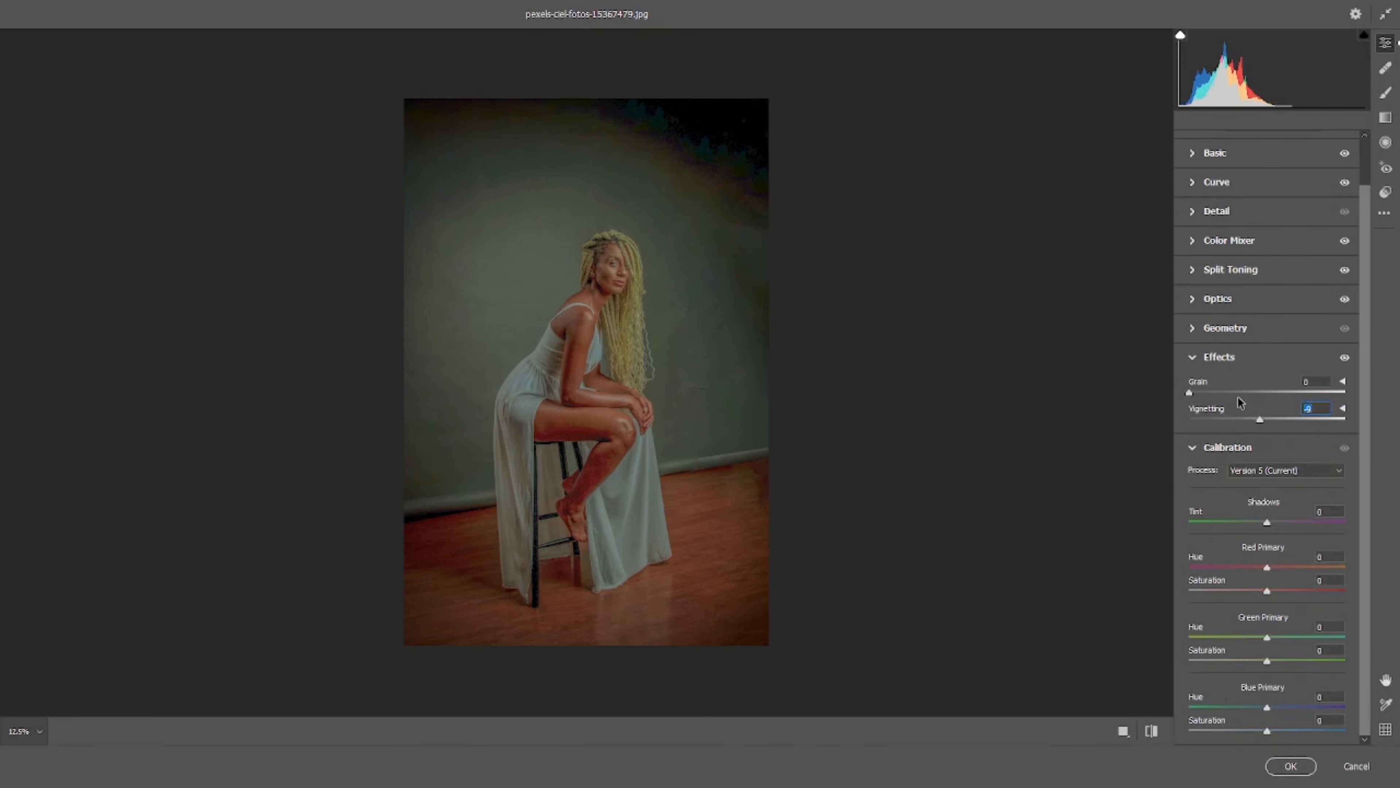
pyautogui.click(1236, 359)
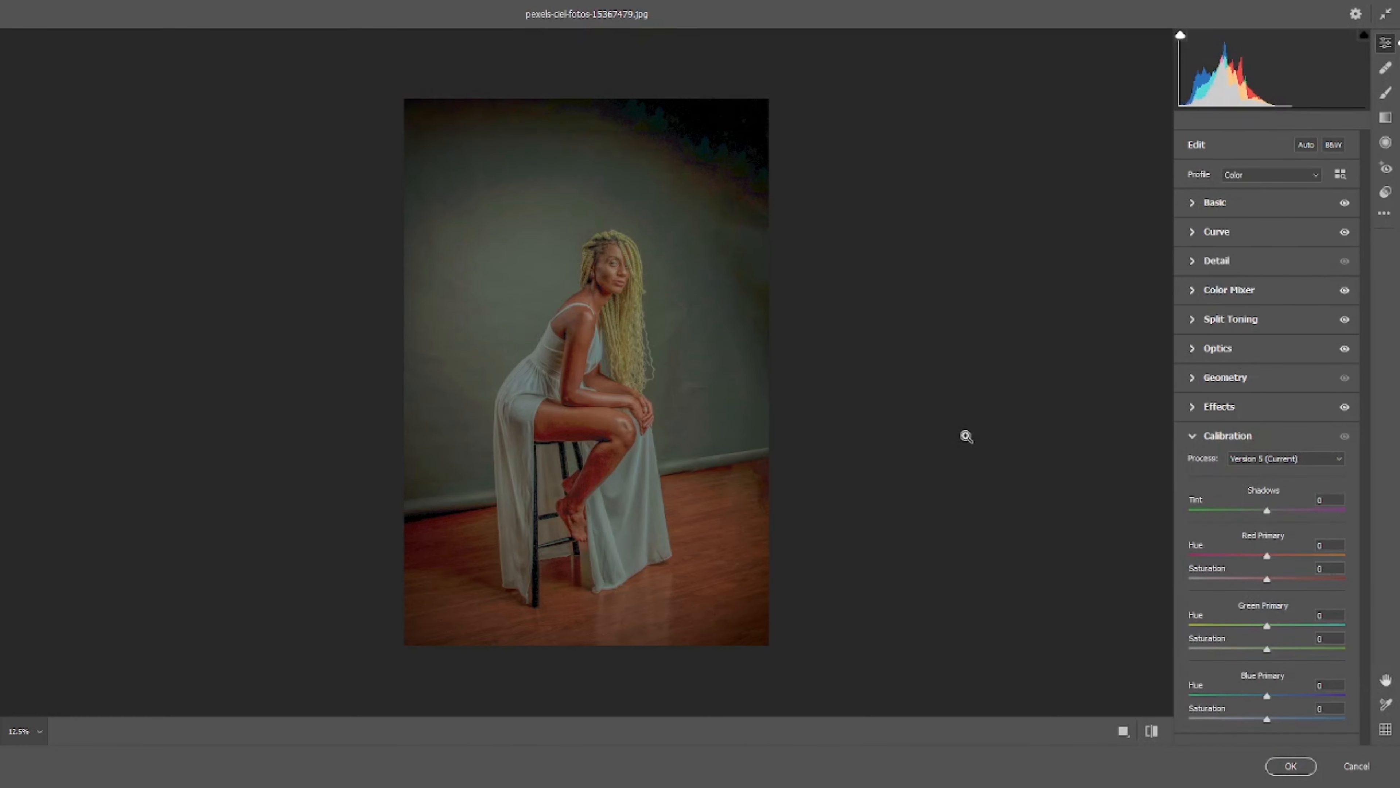
pyautogui.hotkey('ctrl', '+')
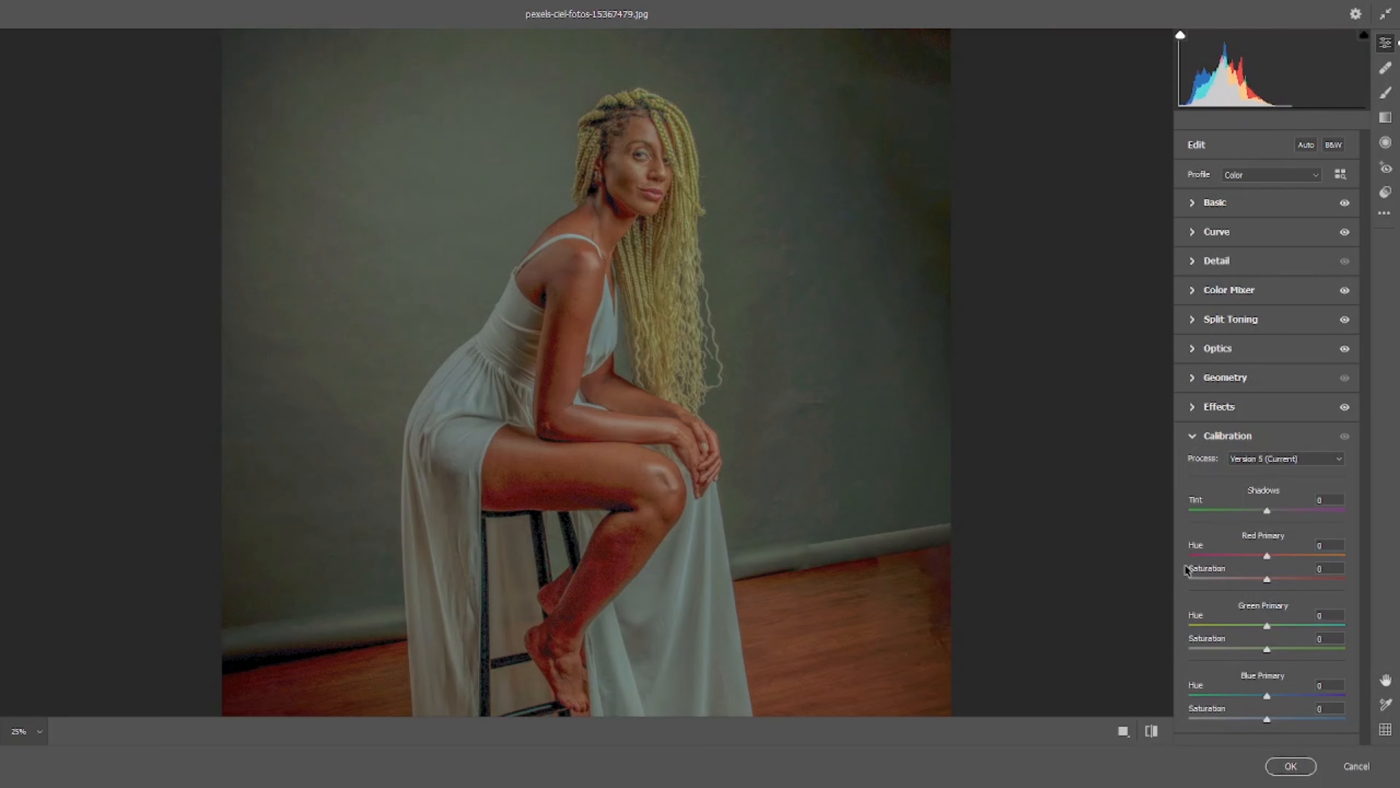
# Try a Red Primary hue of +100 and a changed Red Primary saturation in Calibration, and return both to 0
pyautogui.moveTo(1267, 511); pyautogui.dragTo(1398, 539)
pyautogui.doubleClick(1234, 515)
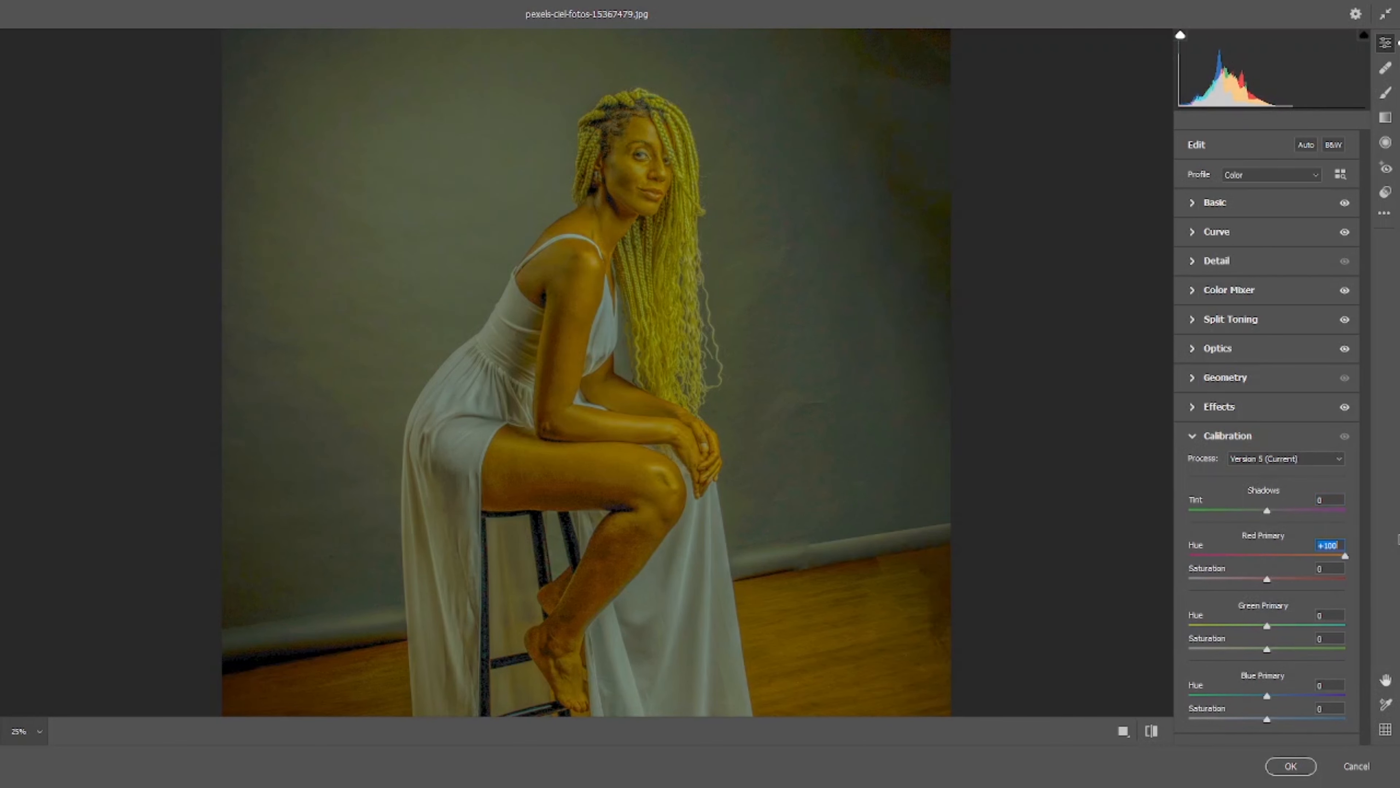
pyautogui.write('0')
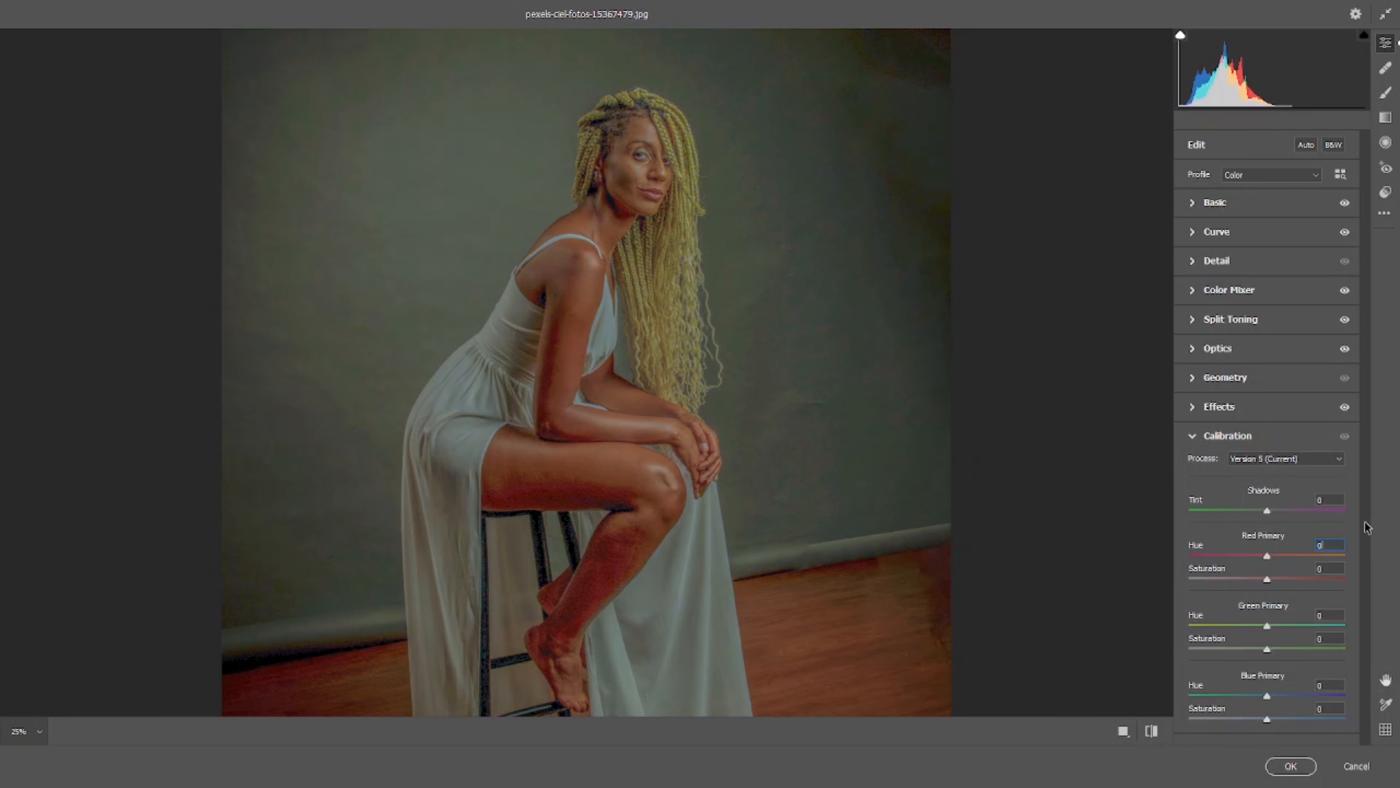
pyautogui.moveTo(1253, 574)
pyautogui.mouseDown()
pyautogui.moveTo(1100, 562)
pyautogui.moveTo(1373, 568)
pyautogui.moveTo(1144, 562)
pyautogui.moveTo(1279, 567)
pyautogui.mouseUp()
pyautogui.write('0')
# Try a Green Primary saturation of -100 in Calibration, and settle on +4
pyautogui.moveTo(1278, 649); pyautogui.dragTo(1185, 607)
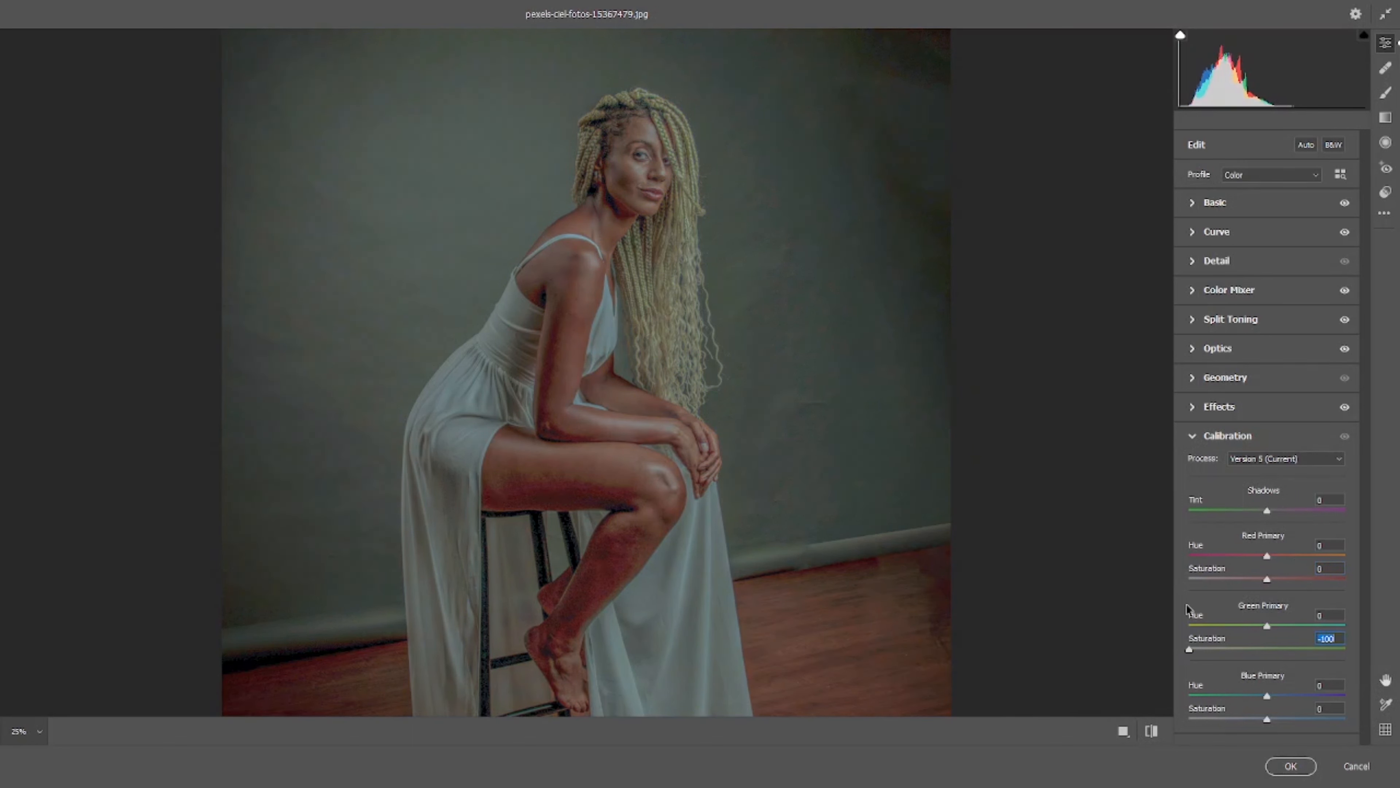
pyautogui.write('4')
pyautogui.press('Return')
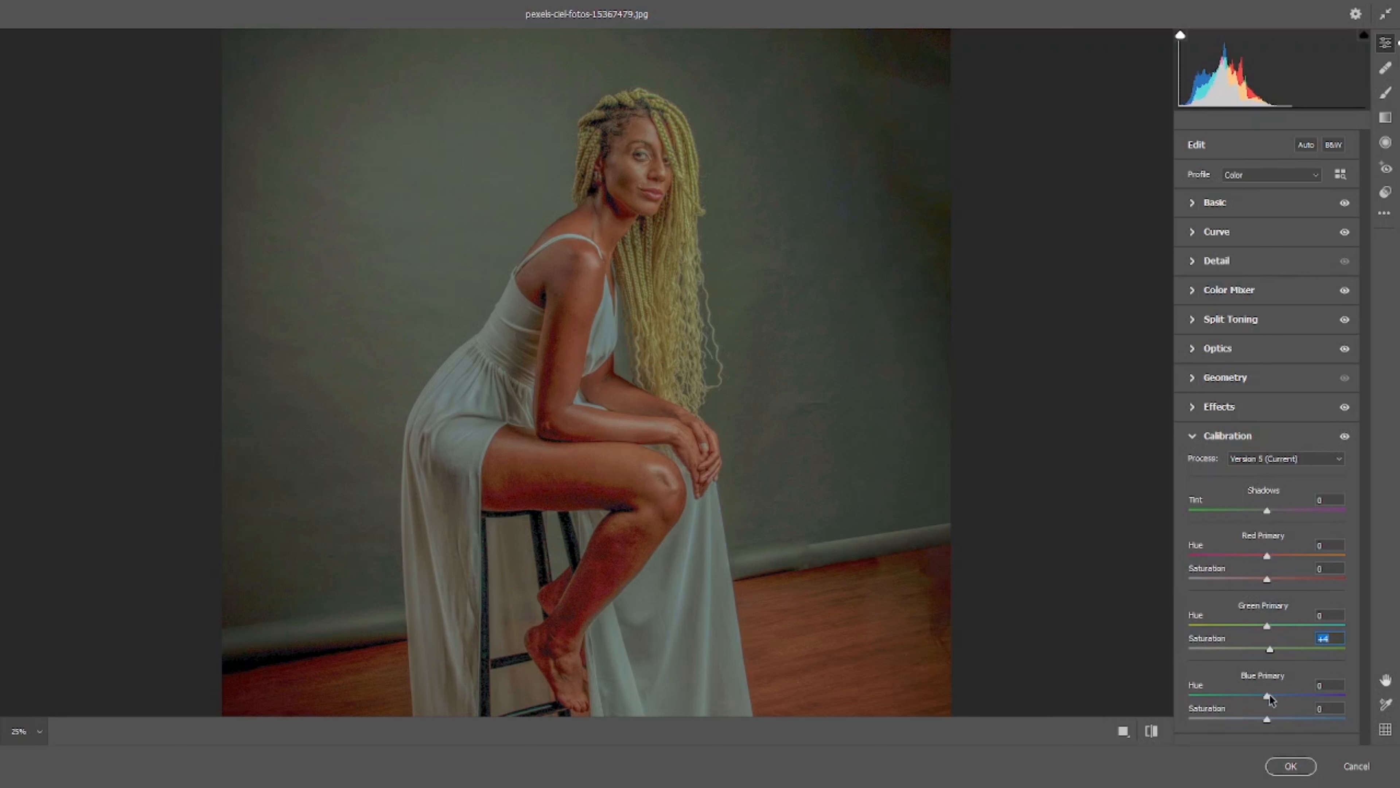
# Strongly reduce the Blue Primary saturation in Calibration and apply the Camera Raw Filter
pyautogui.moveTo(1266, 719); pyautogui.dragTo(1160, 693)
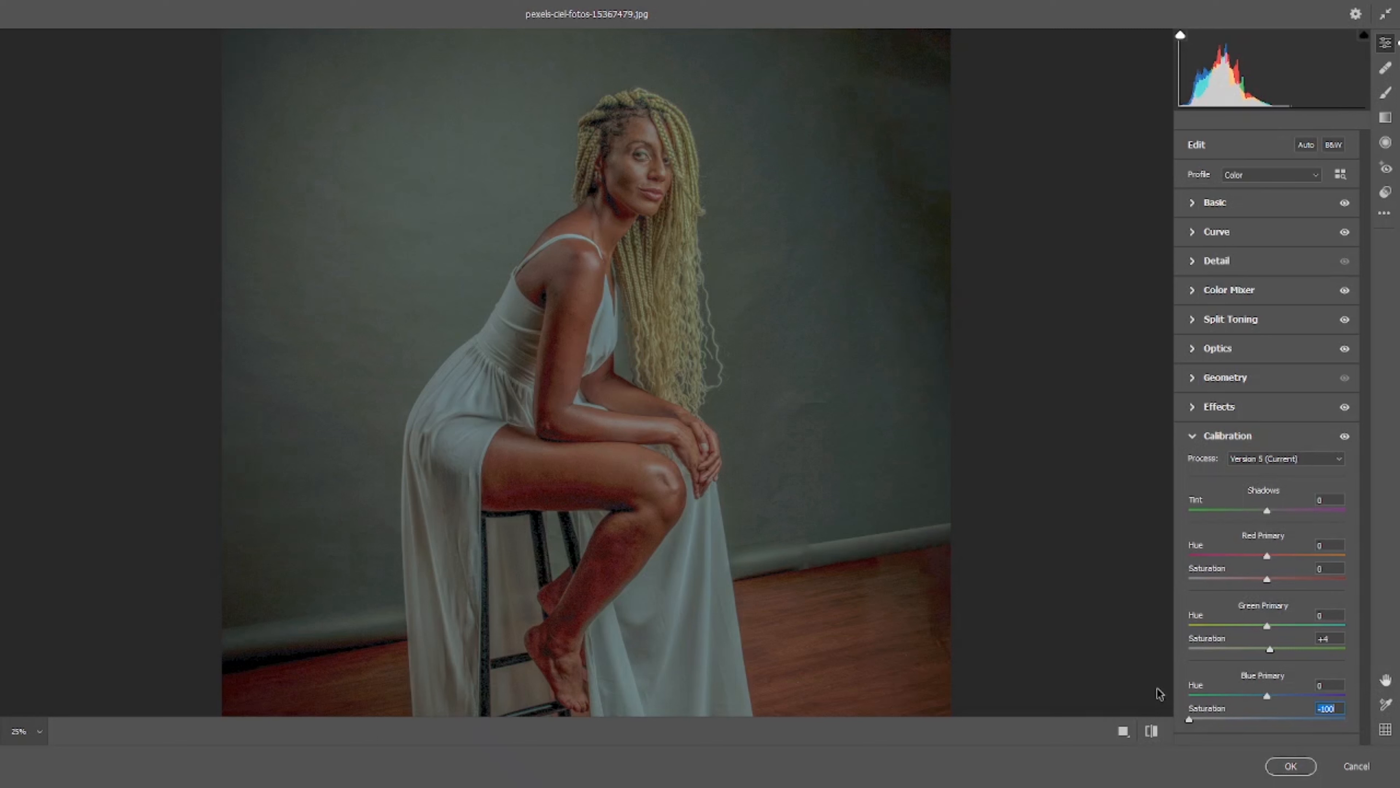
pyautogui.moveTo(1189, 719); pyautogui.dragTo(1205, 669)
pyautogui.click(1301, 764)
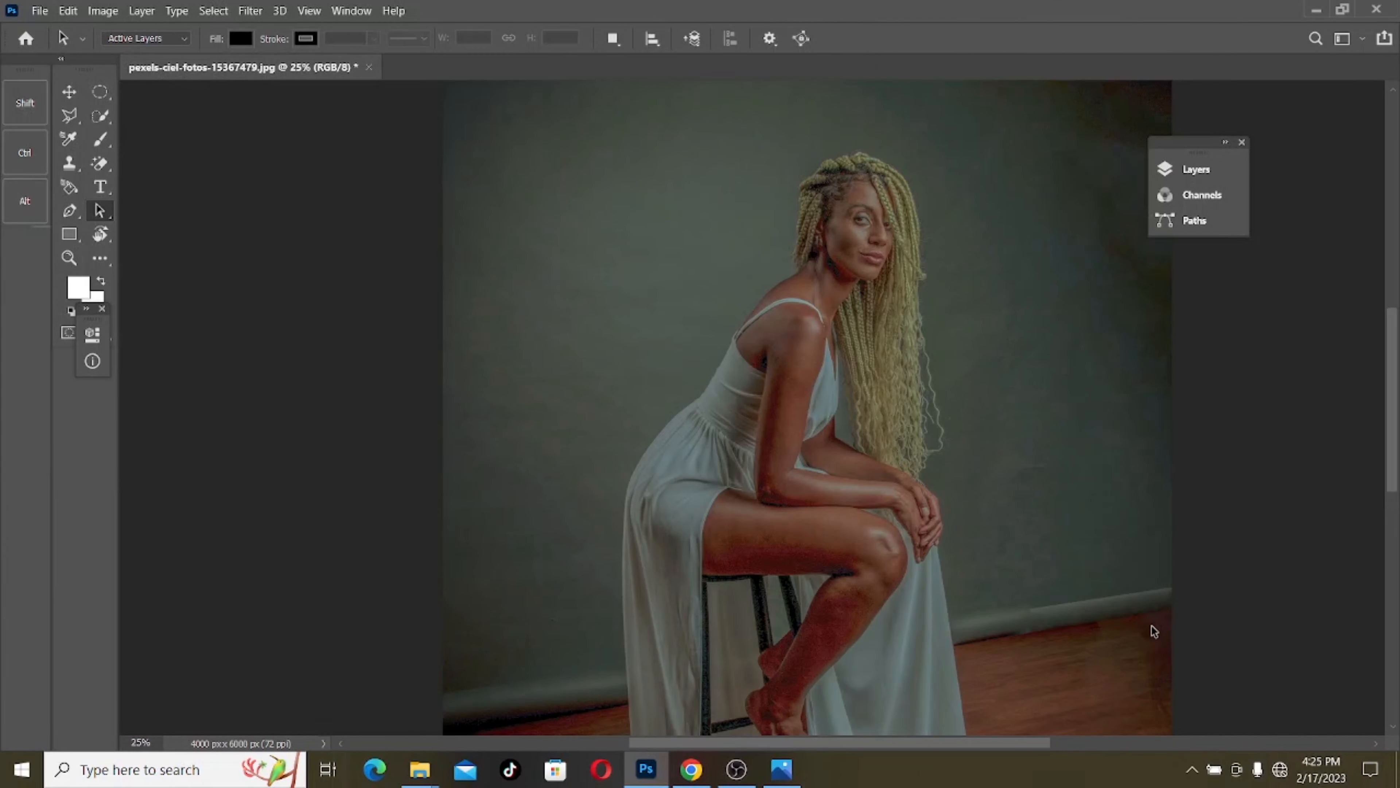
# Examine the filtered portrait as a whole and up close
pyautogui.hotkey('ctrl', '-')
pyautogui.hotkey('ctrl', '-')
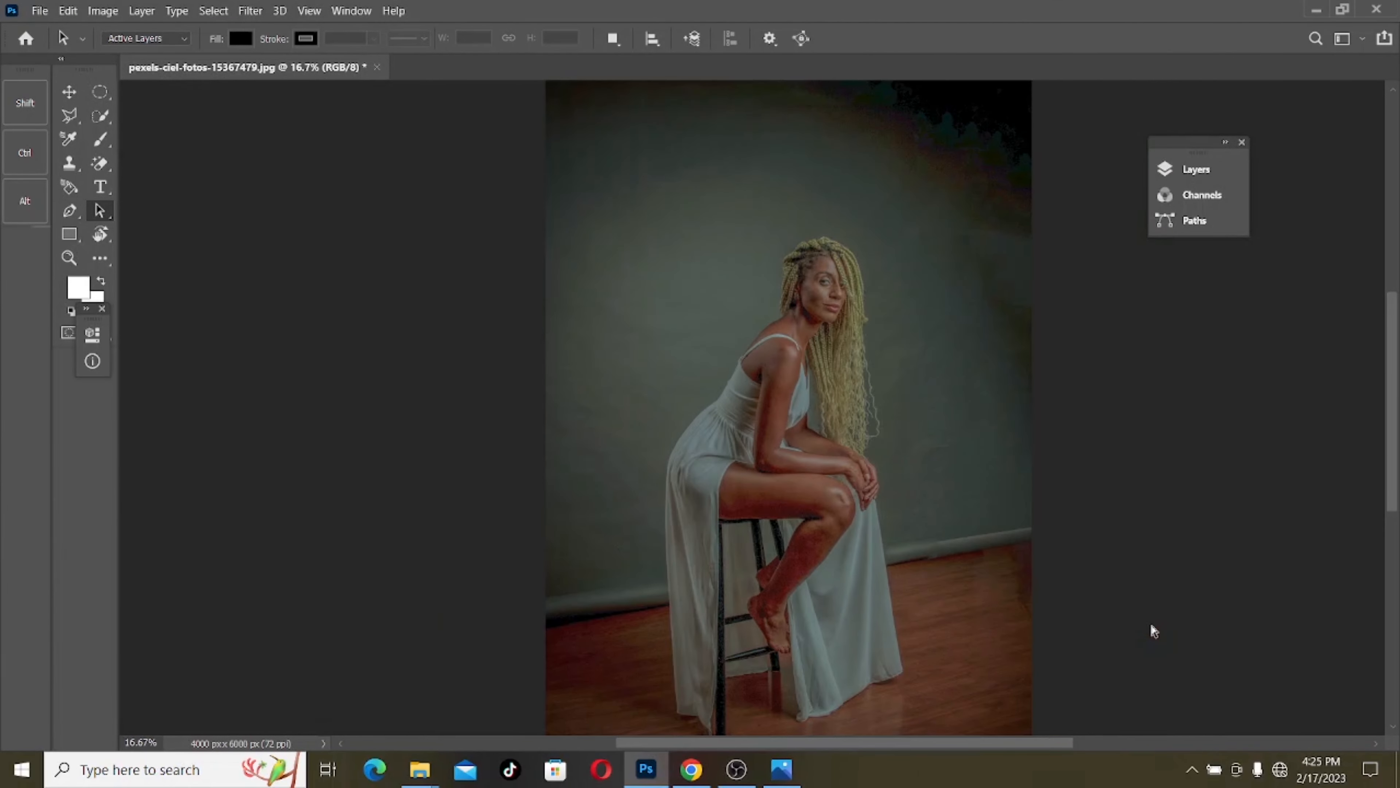
pyautogui.hotkey('ctrl', '+')
pyautogui.hotkey('ctrl', '+')
pyautogui.hotkey('ctrl', '+')
pyautogui.hotkey('ctrl', '+')
pyautogui.hotkey('ctrl', '+')
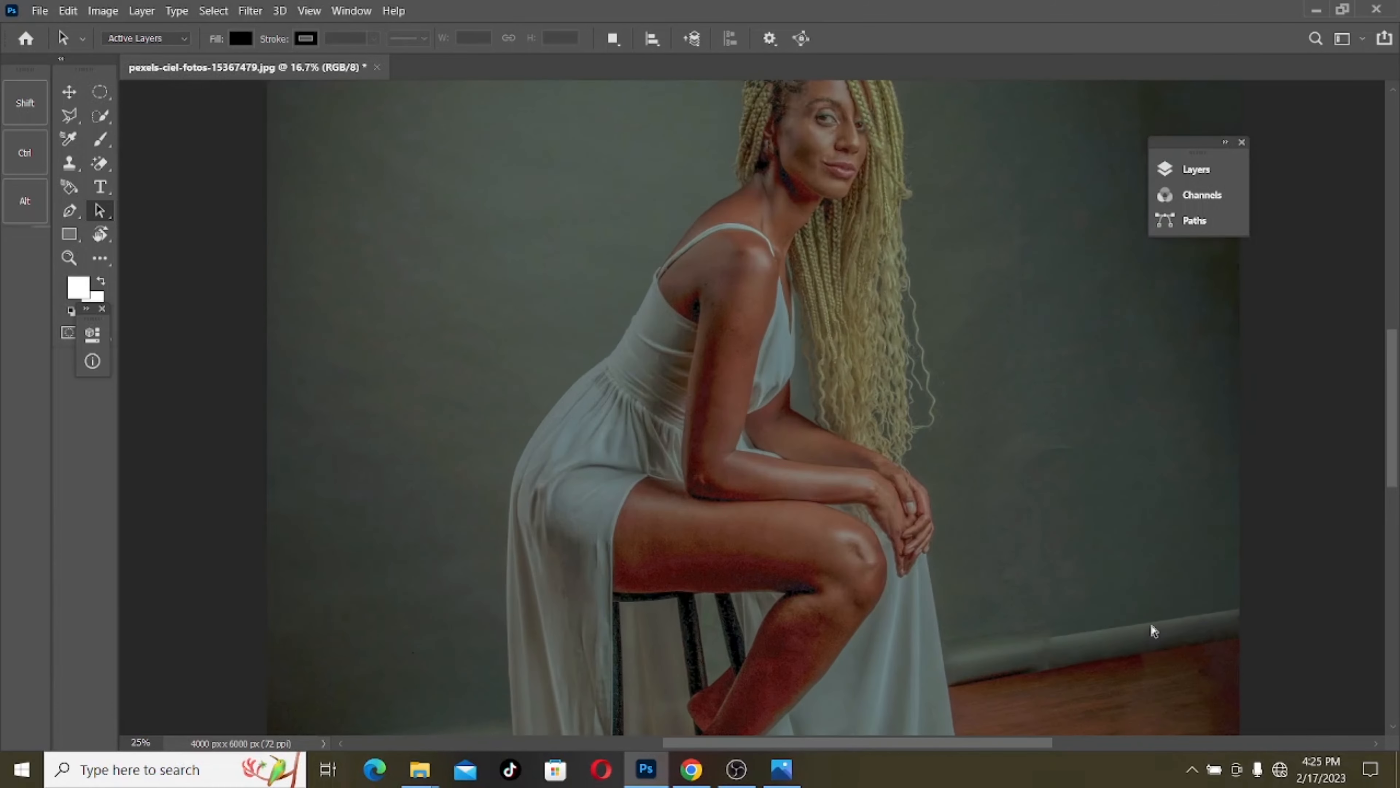
pyautogui.hotkey('ctrl', '-')
pyautogui.hotkey('ctrl', '-')
pyautogui.hotkey('ctrl', '-')
pyautogui.hotkey('ctrl', '-')
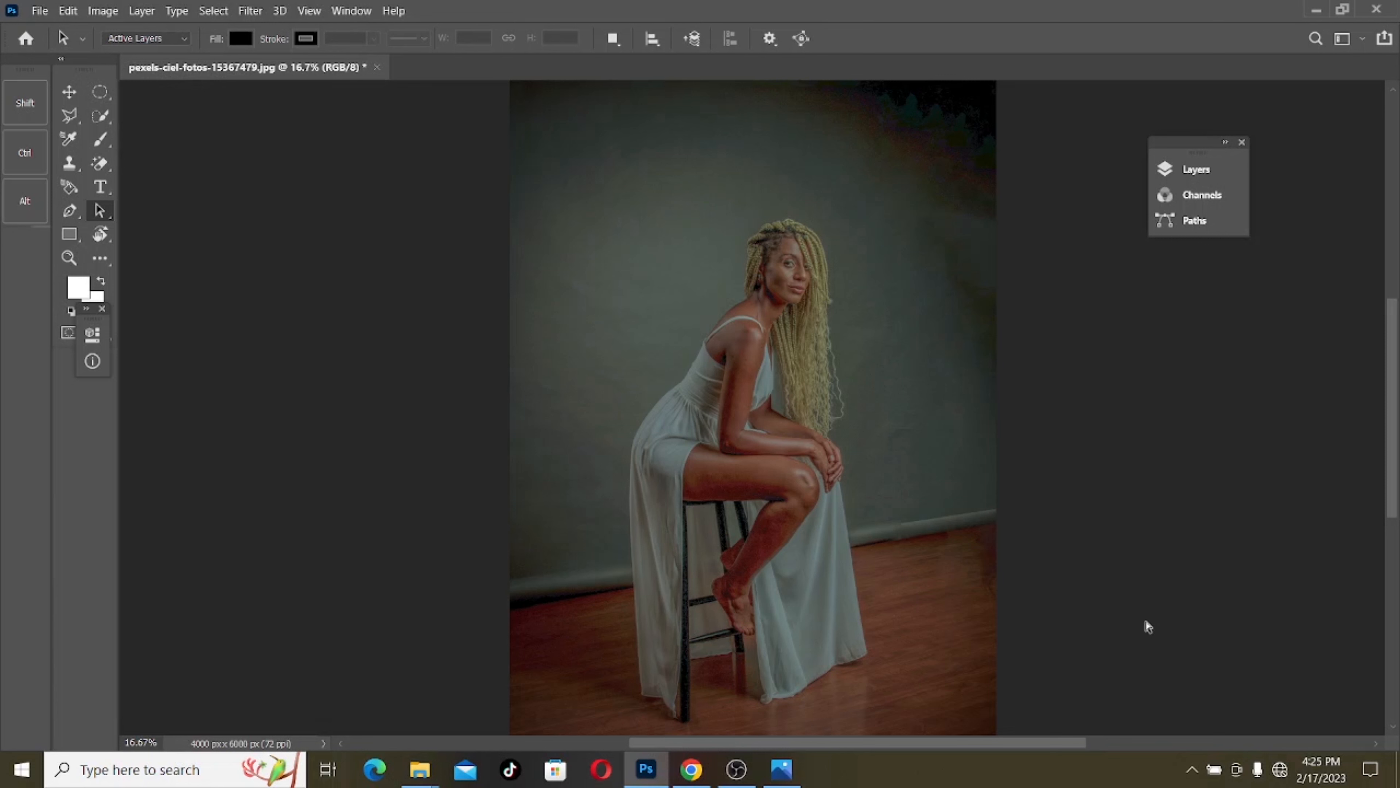
# Compare the portrait before and after the Camera Raw Filter by undoing and restoring it
pyautogui.hotkey('ctrl', 'z')
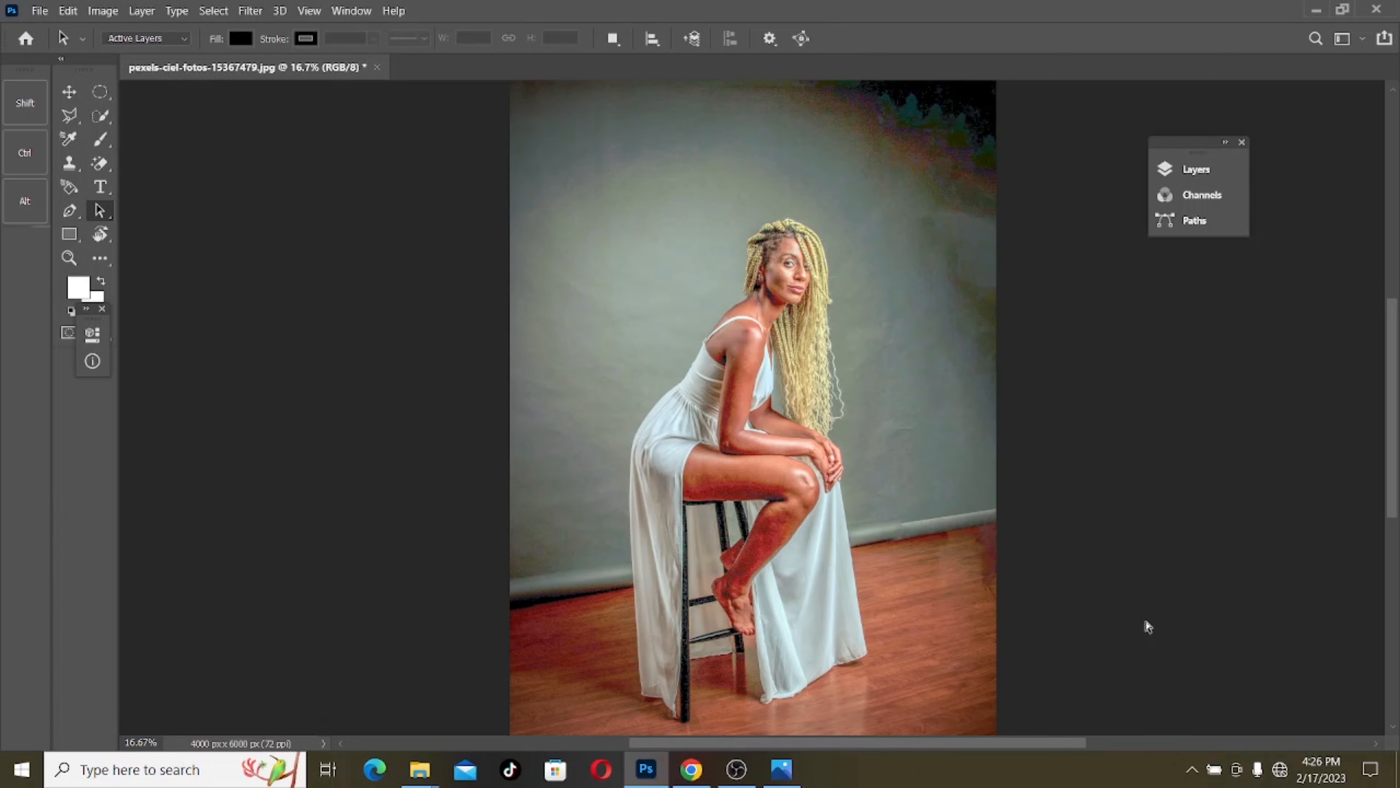
pyautogui.hotkey('ctrl', 'shift', 'z')
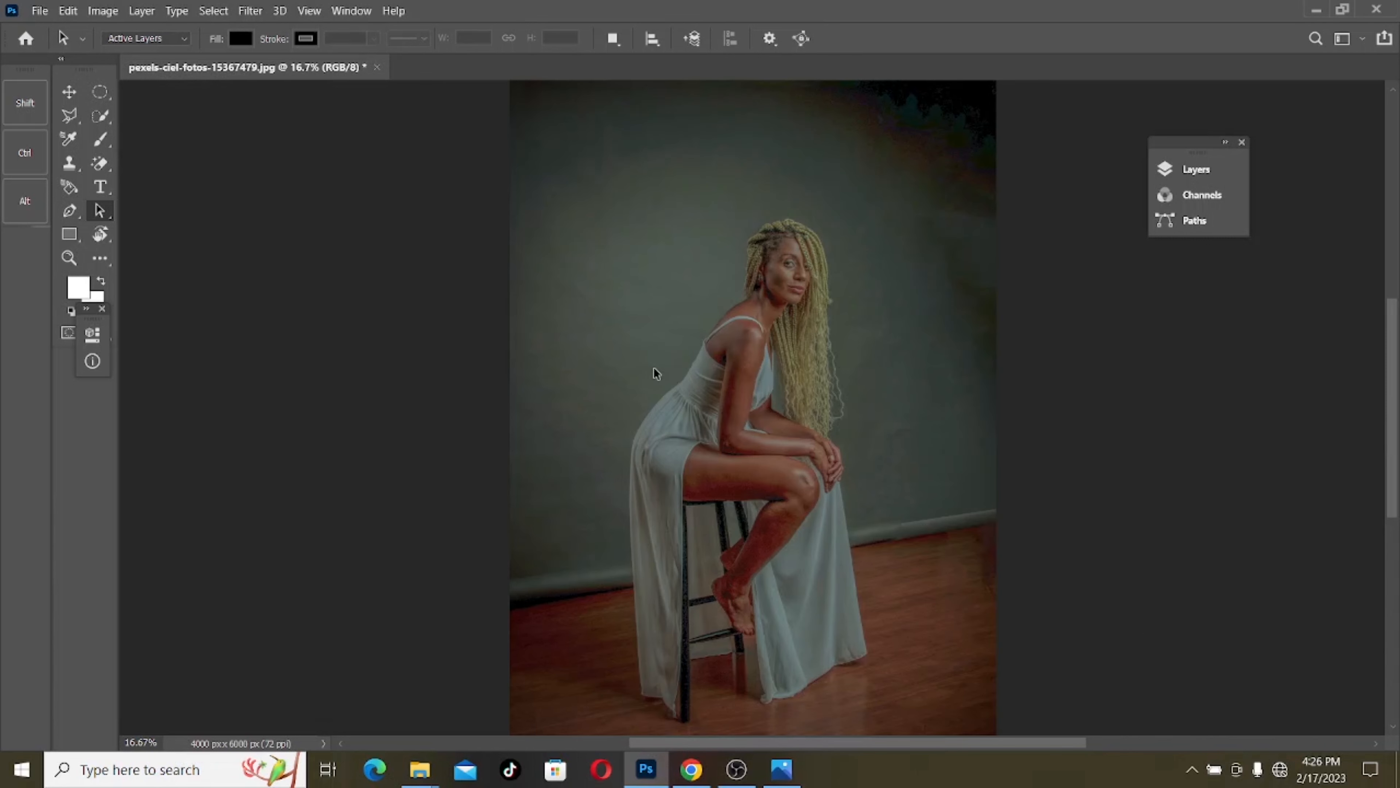
# Start a Levels adjustment on the RGB channel and set the output black level to 14
pyautogui.hotkey('ctrl', 'l')
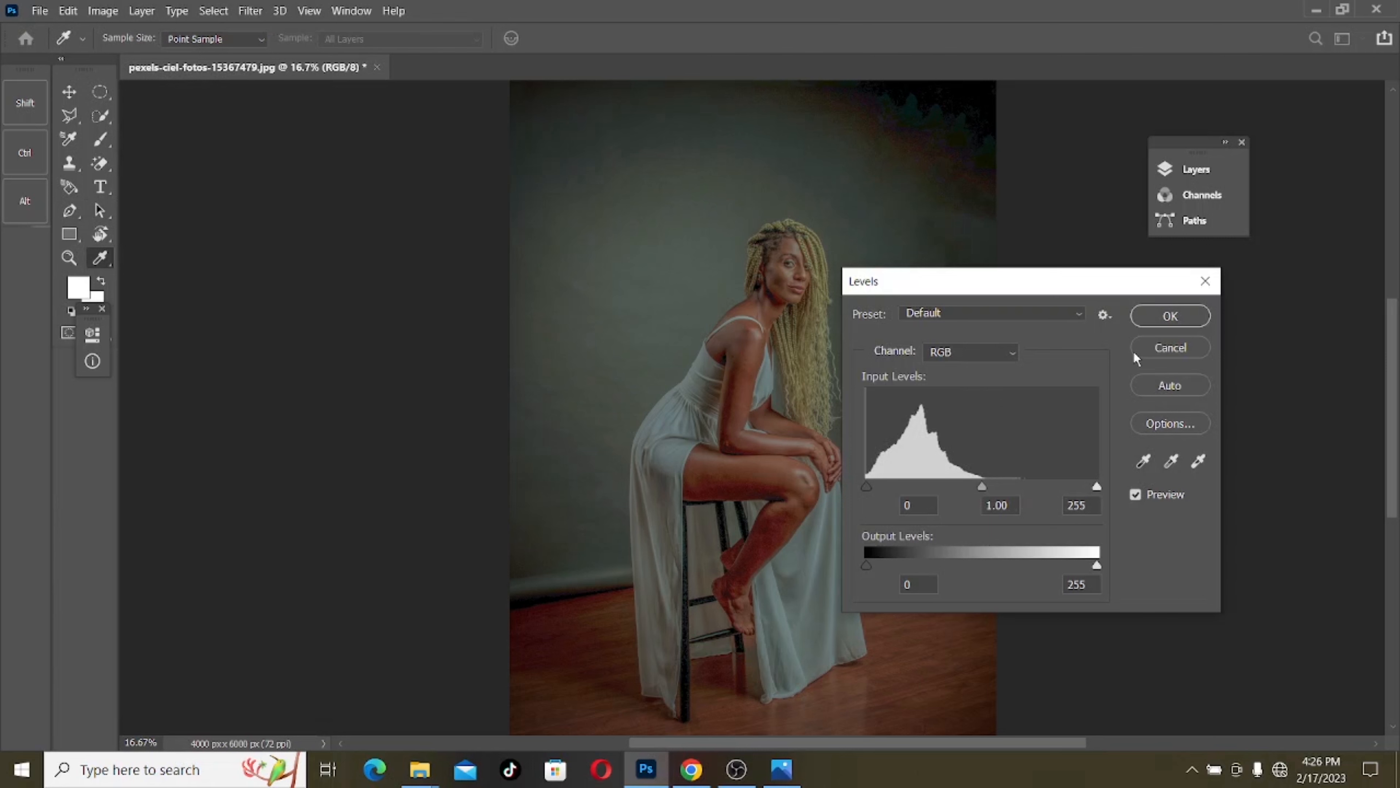
pyautogui.click(1170, 347)
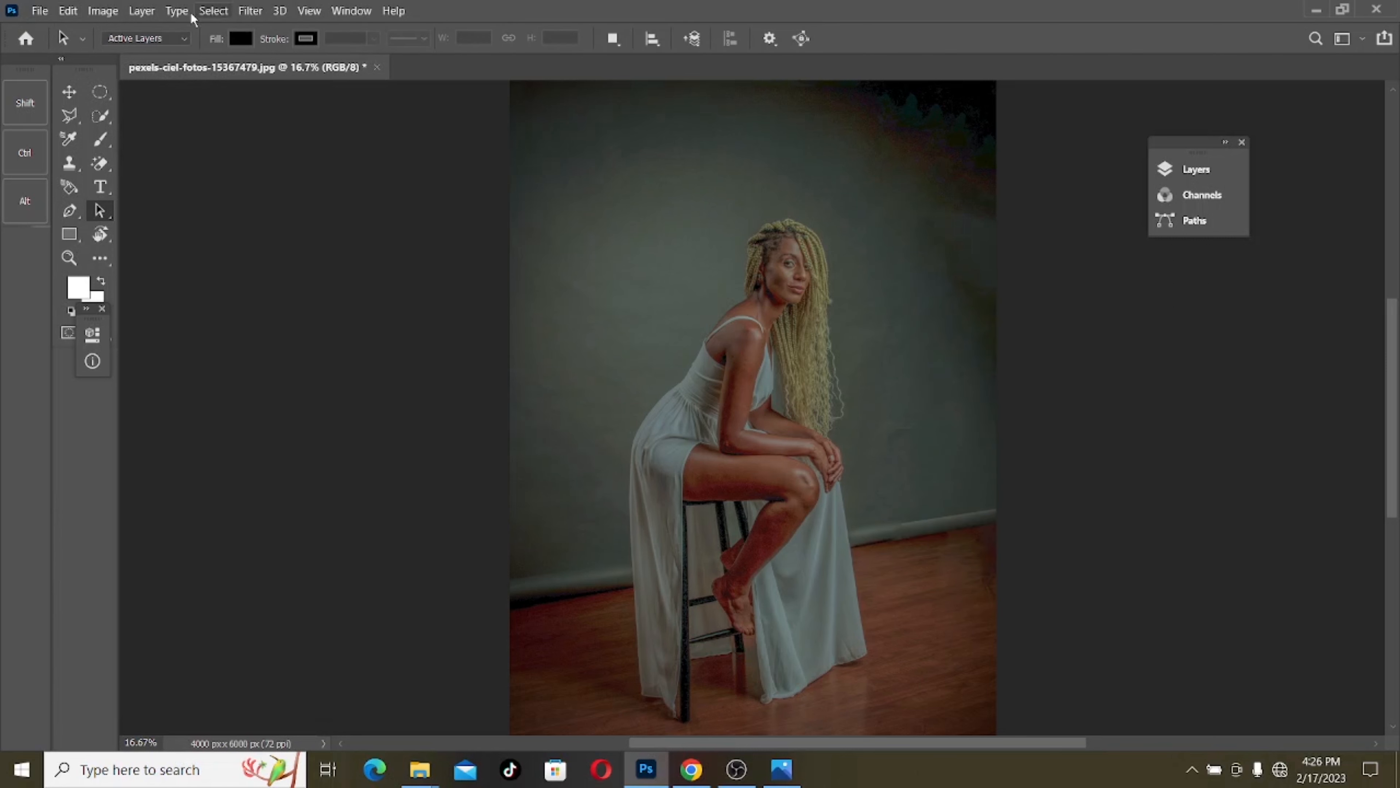
pyautogui.click(103, 10)
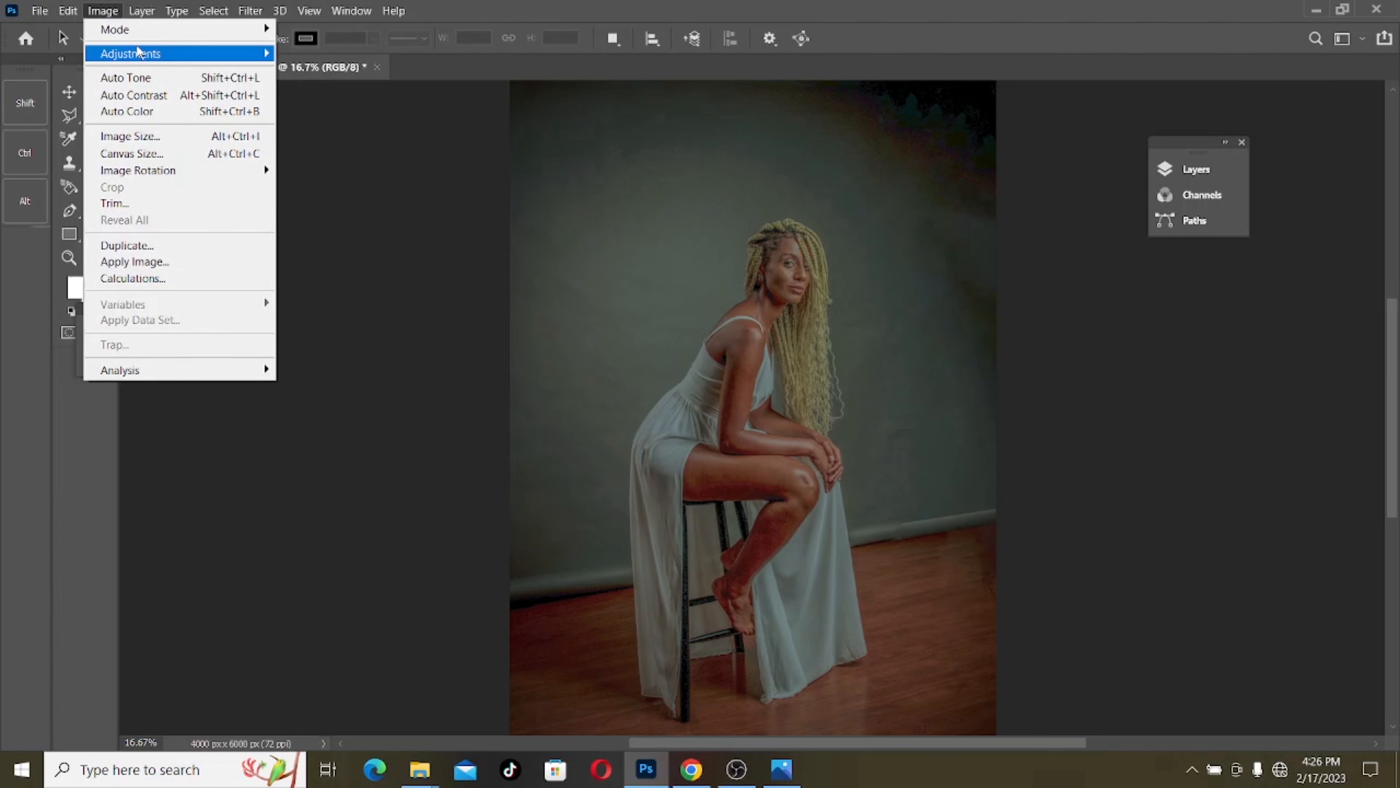
pyautogui.moveTo(132, 54)
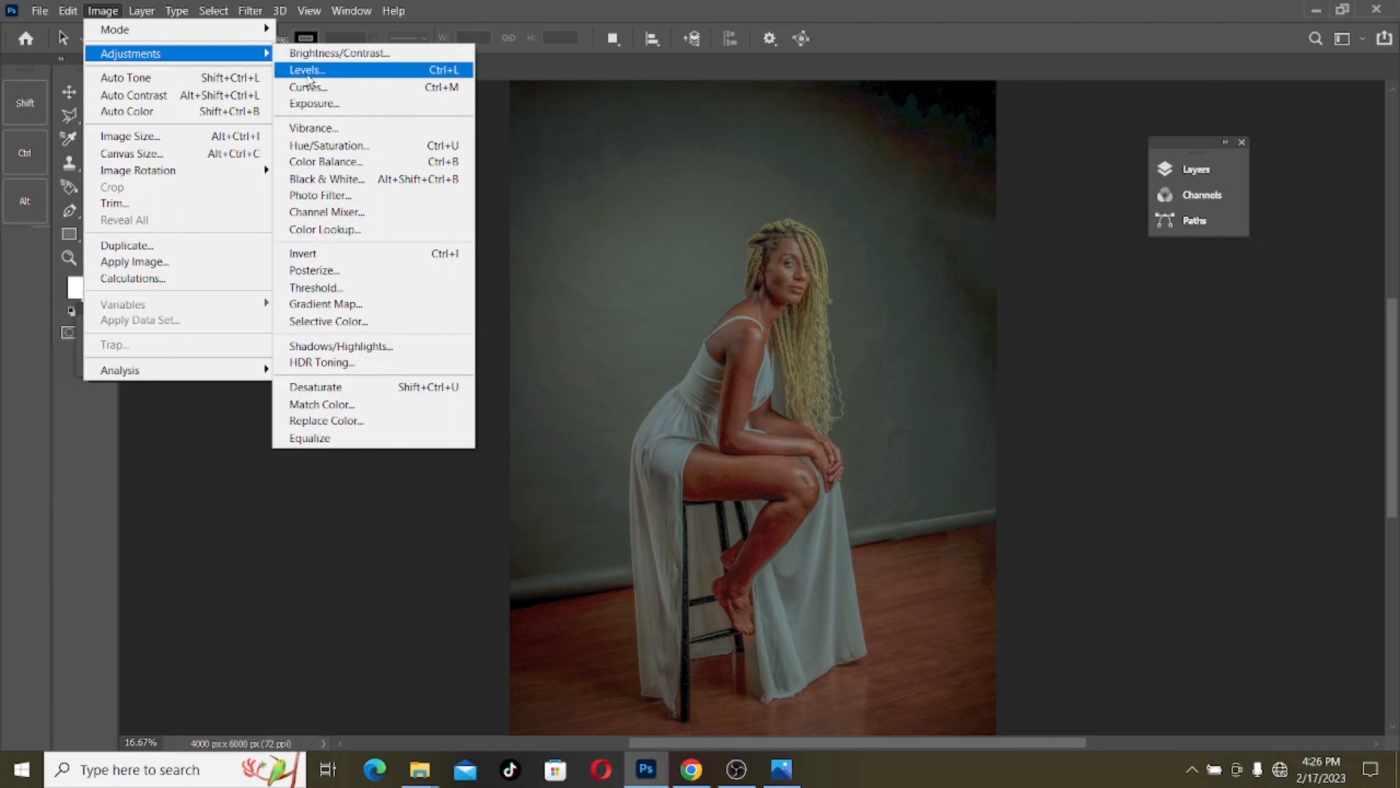
pyautogui.click(308, 77)
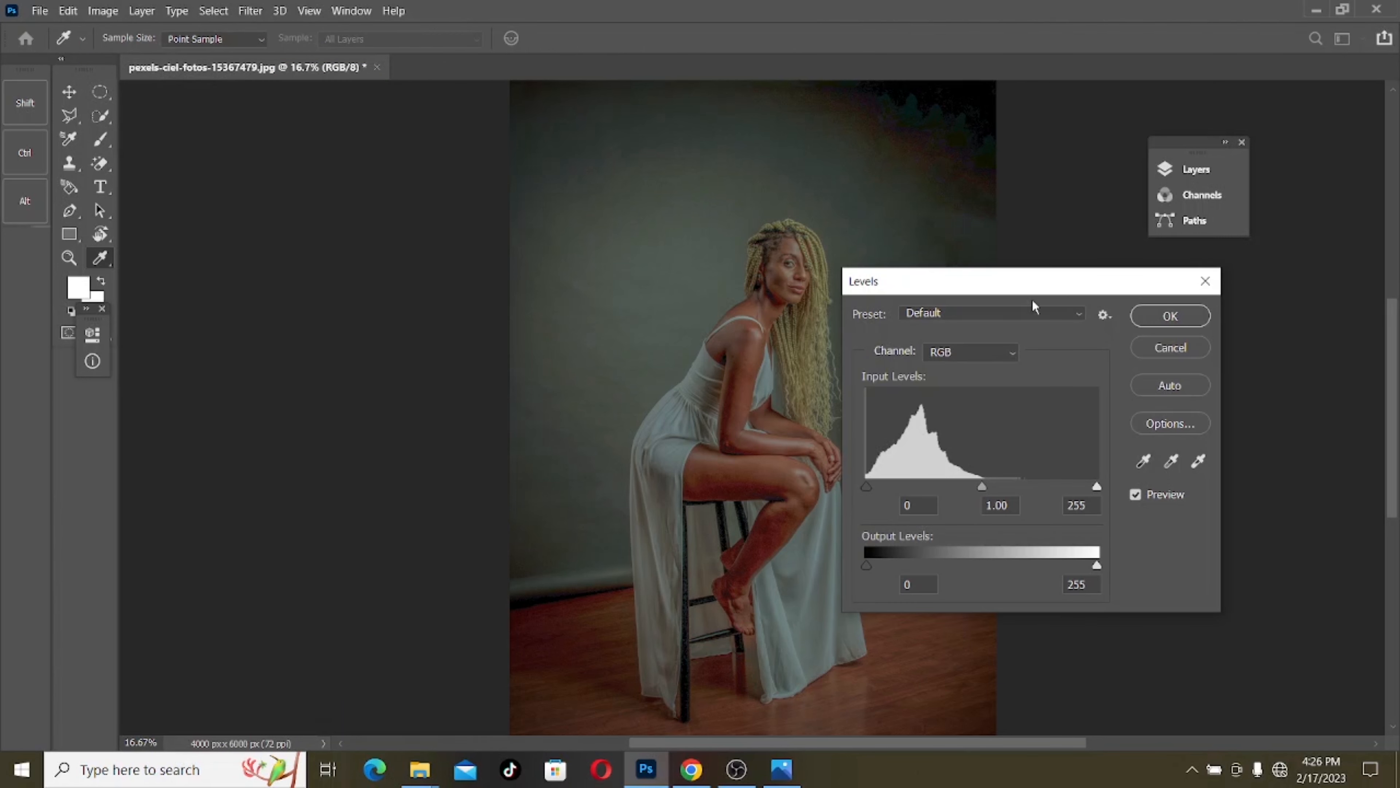
pyautogui.moveTo(1029, 287); pyautogui.dragTo(1095, 287)
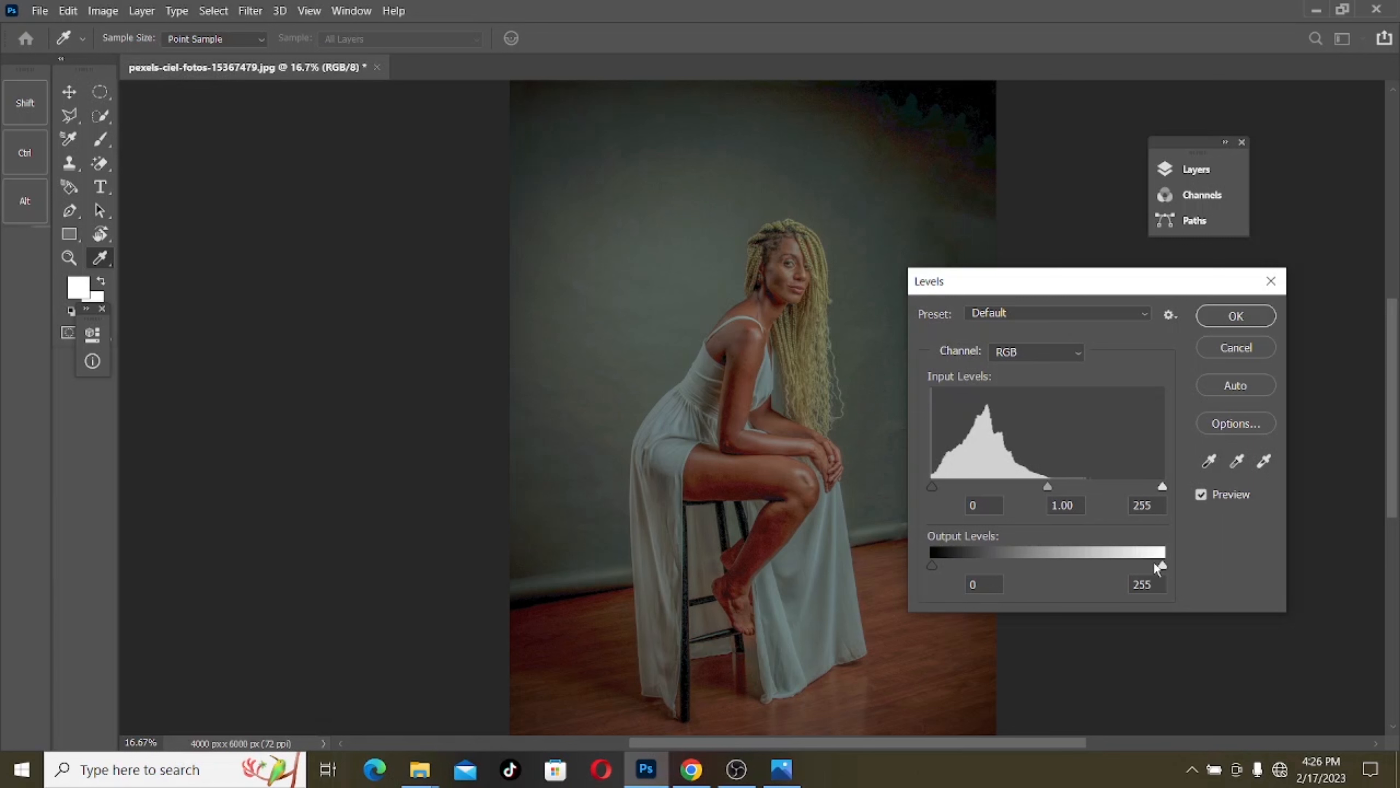
pyautogui.moveTo(1154, 562); pyautogui.dragTo(1202, 567)
pyautogui.moveTo(938, 565); pyautogui.dragTo(945, 564)
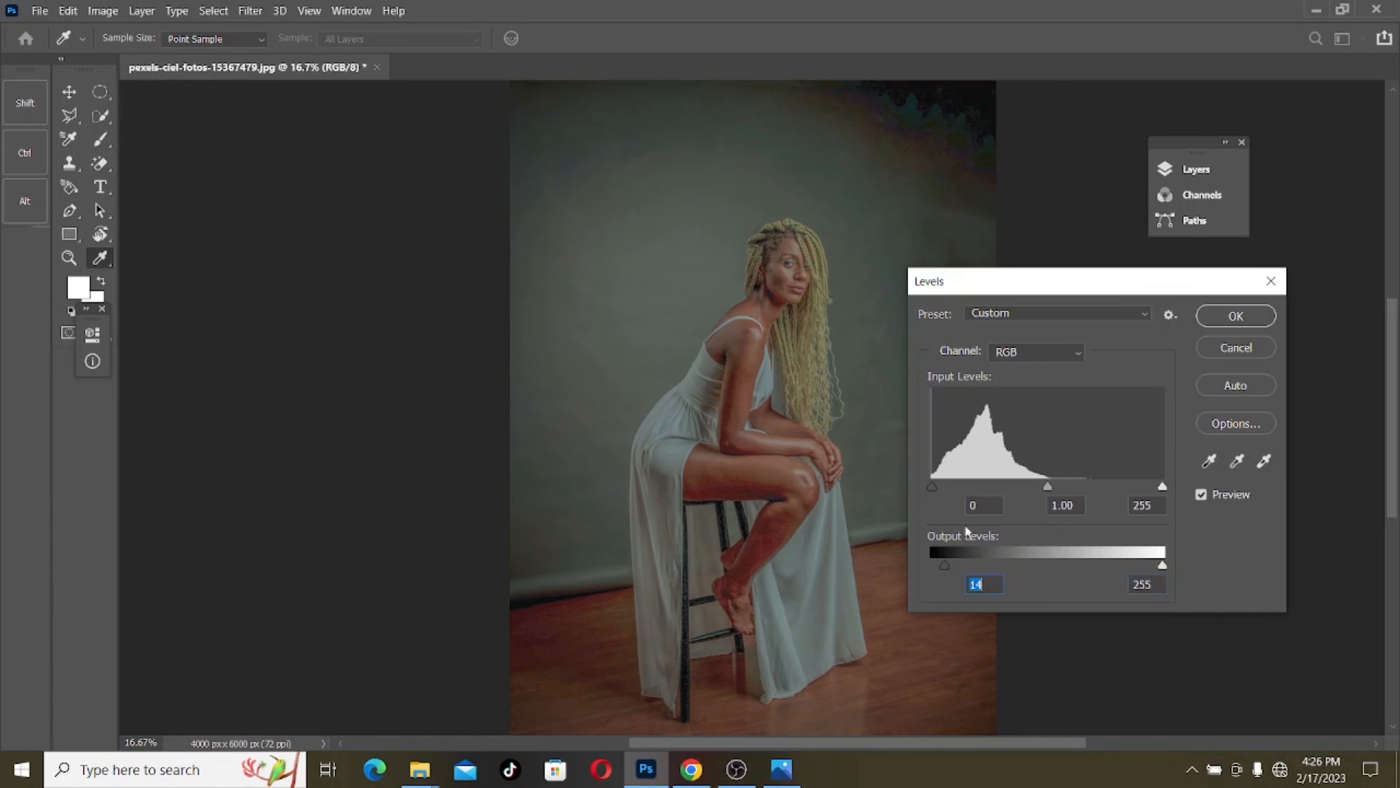
# Set the Levels midtone input to about 0.91 and the white input to about 220, and apply the adjustment
pyautogui.moveTo(1047, 487)
pyautogui.mouseDown()
pyautogui.moveTo(1026, 486)
pyautogui.moveTo(1048, 487)
pyautogui.mouseUp()
pyautogui.moveTo(1054, 493); pyautogui.dragTo(1057, 493)
pyautogui.moveTo(1159, 486); pyautogui.dragTo(1133, 483)
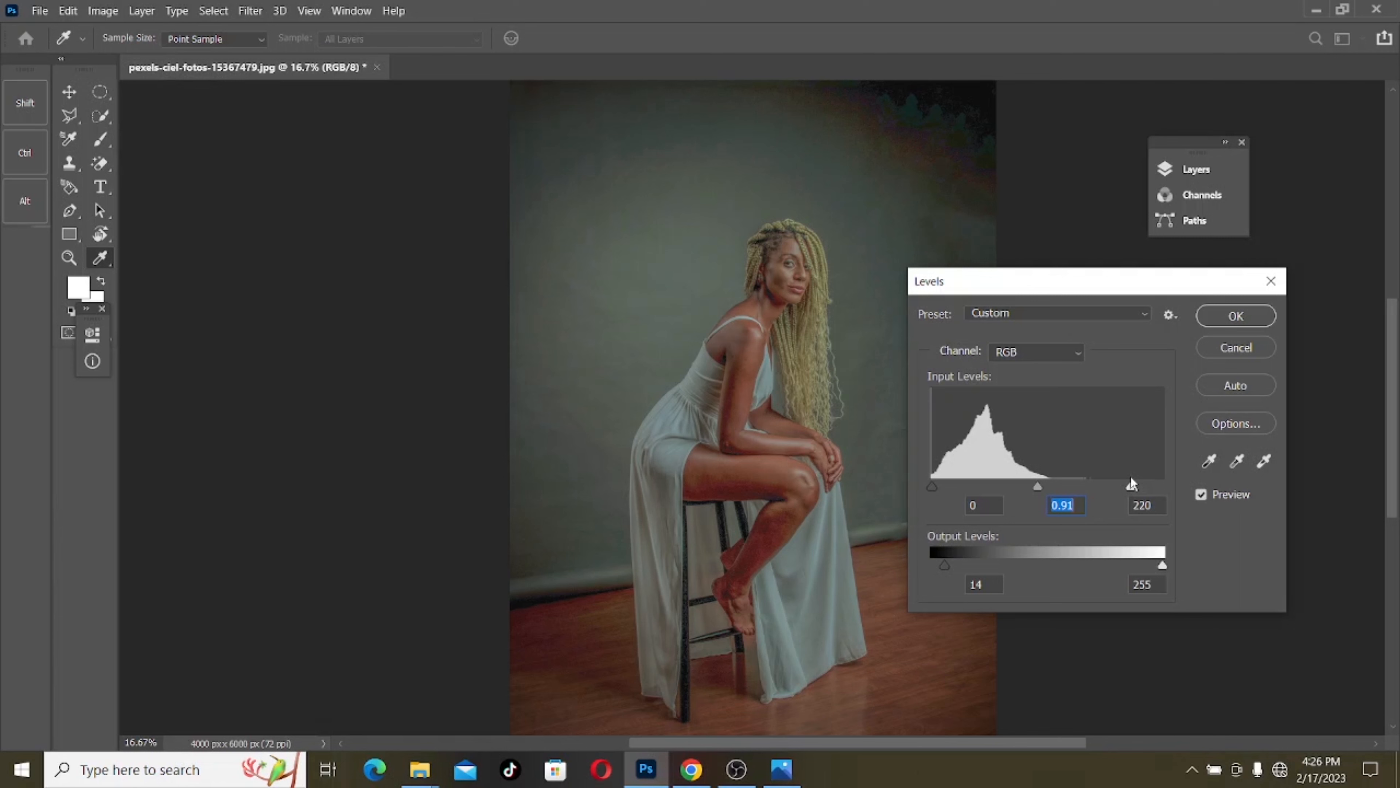
pyautogui.moveTo(1133, 476); pyautogui.dragTo(1136, 478)
pyautogui.click(1259, 325)
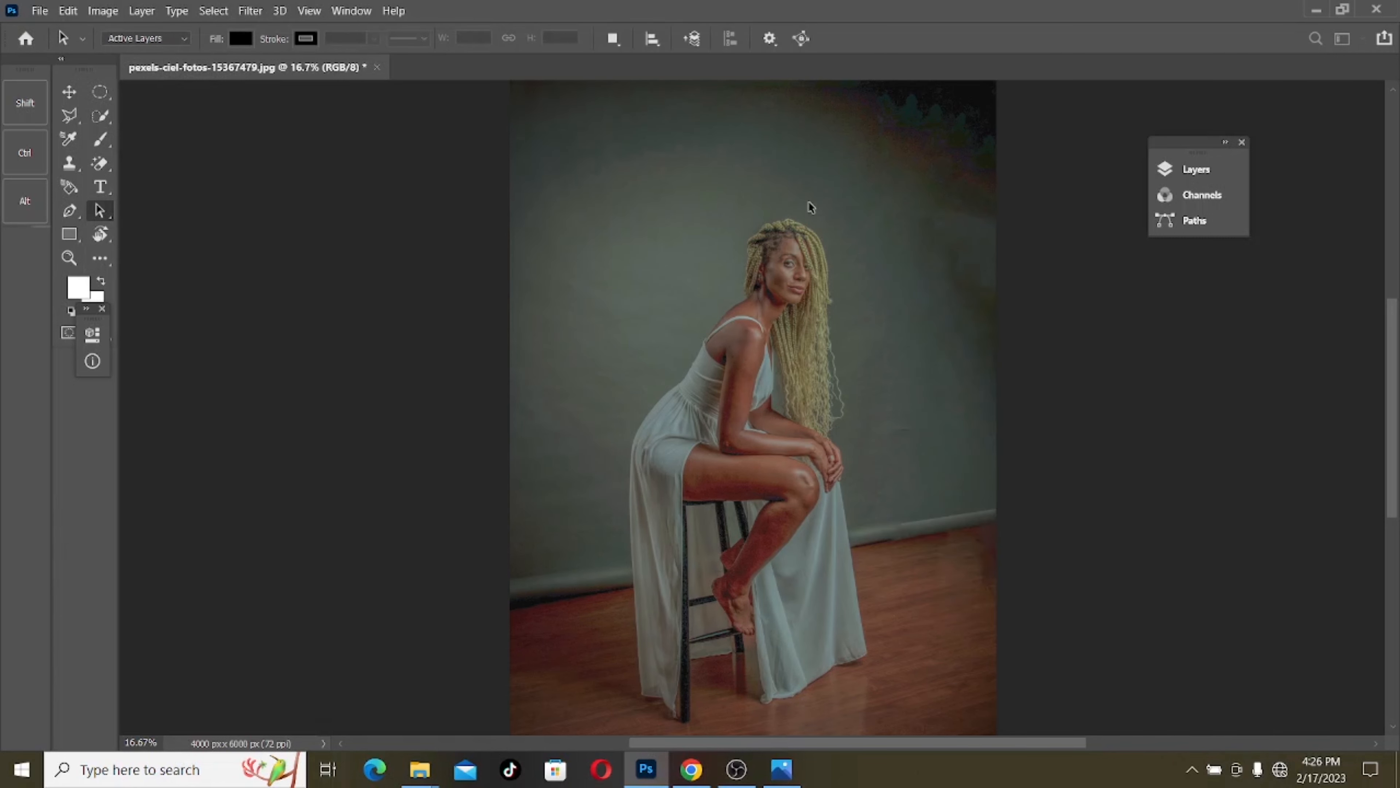
# Apply a Brightness/Contrast adjustment with Use Legacy on, brightness -9 and contrast 13
pyautogui.click(102, 11)
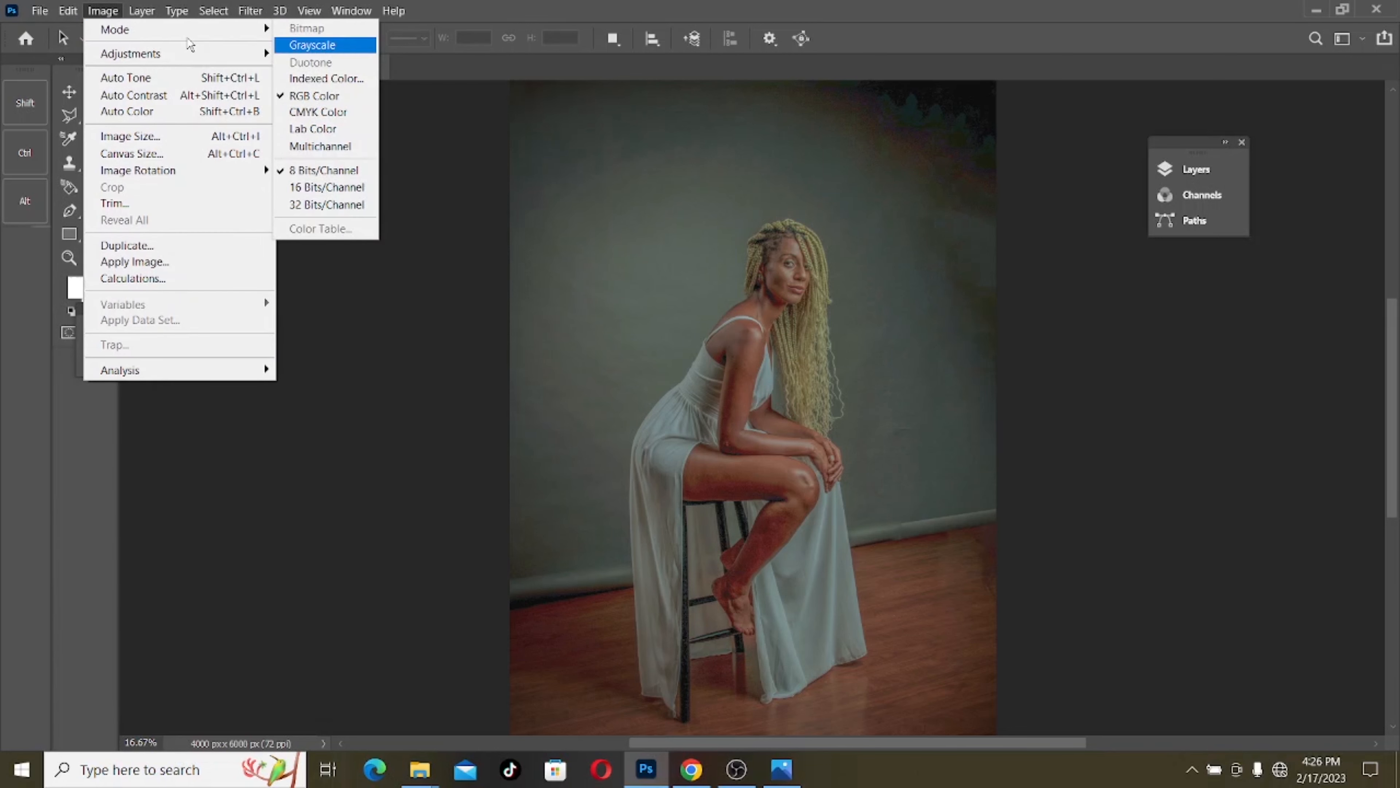
pyautogui.moveTo(182, 53)
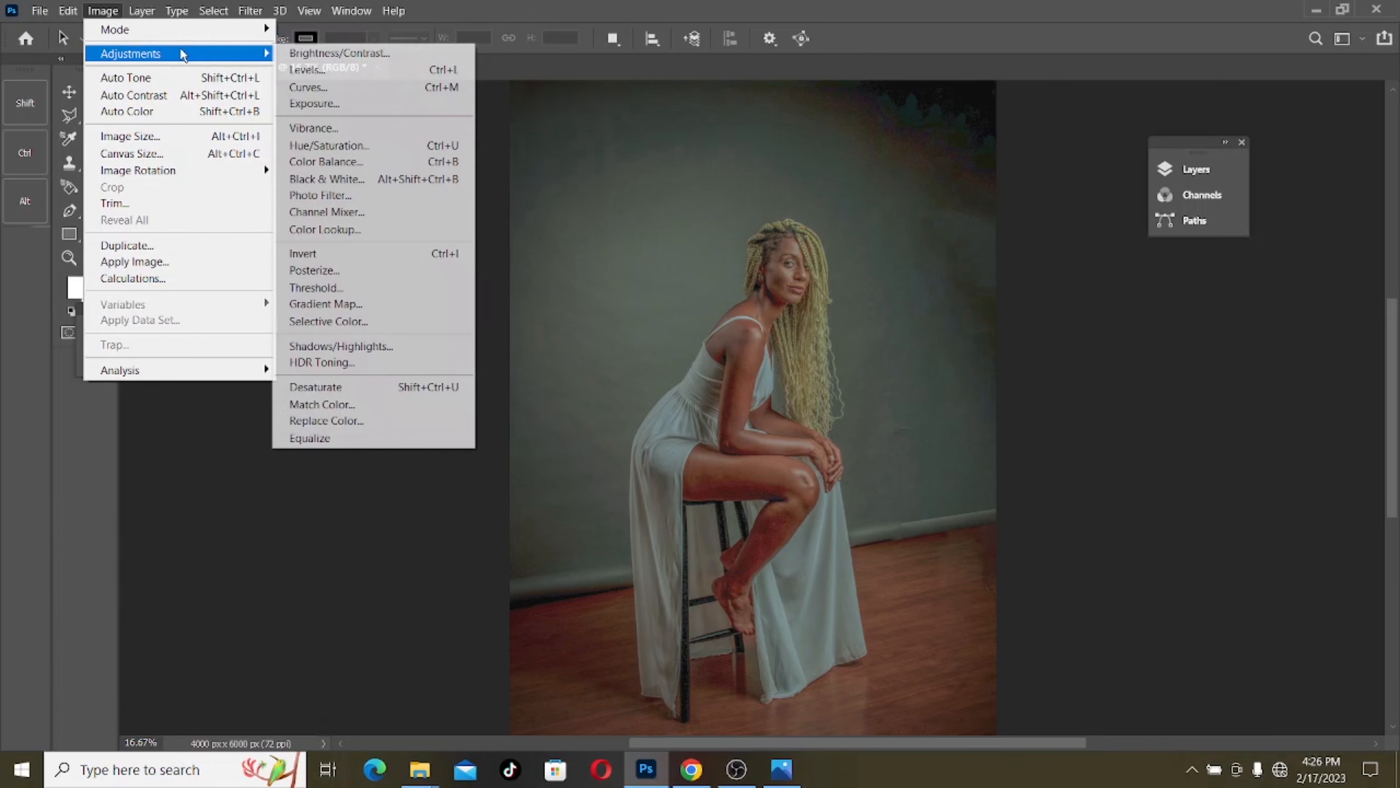
pyautogui.click(324, 52)
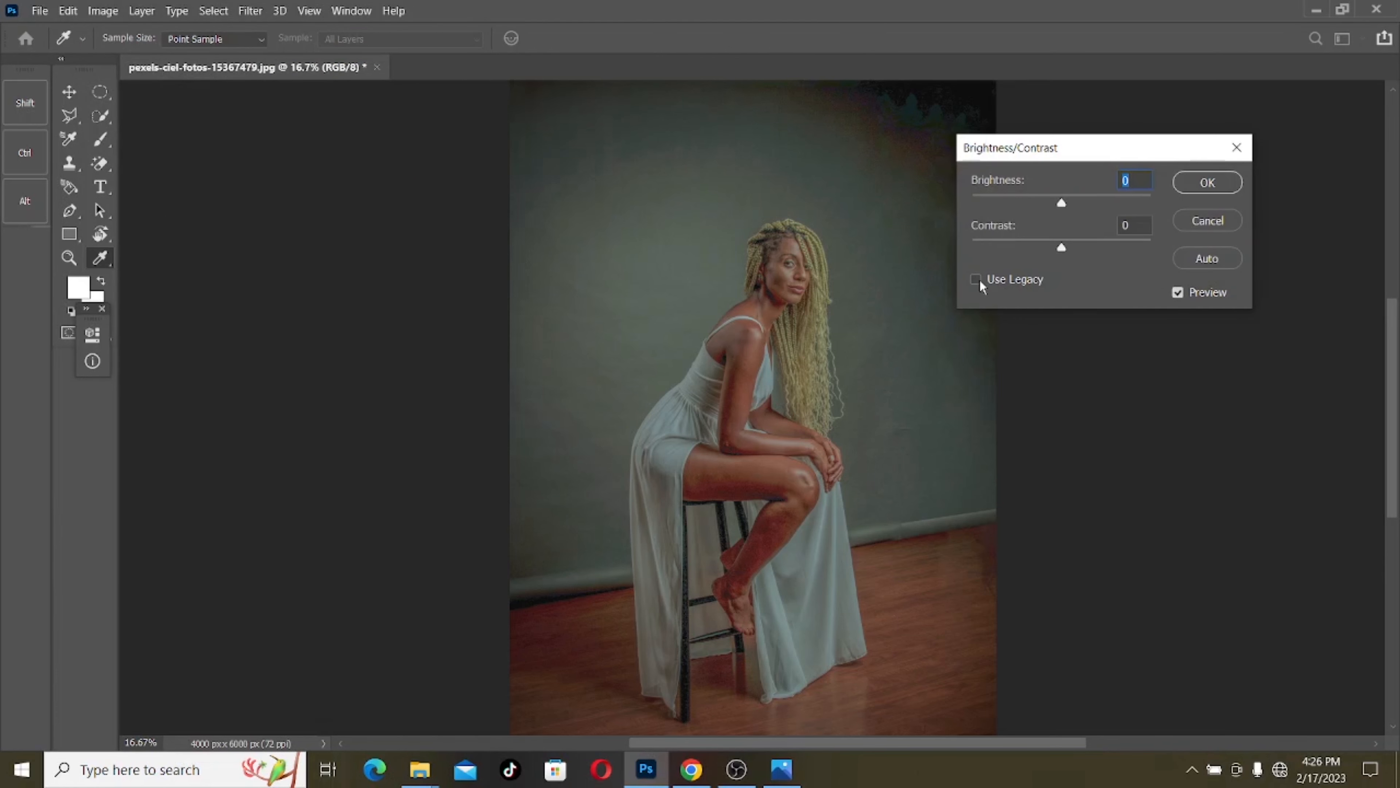
pyautogui.click(983, 280)
pyautogui.click(1064, 250)
pyautogui.moveTo(1064, 250); pyautogui.dragTo(1074, 252)
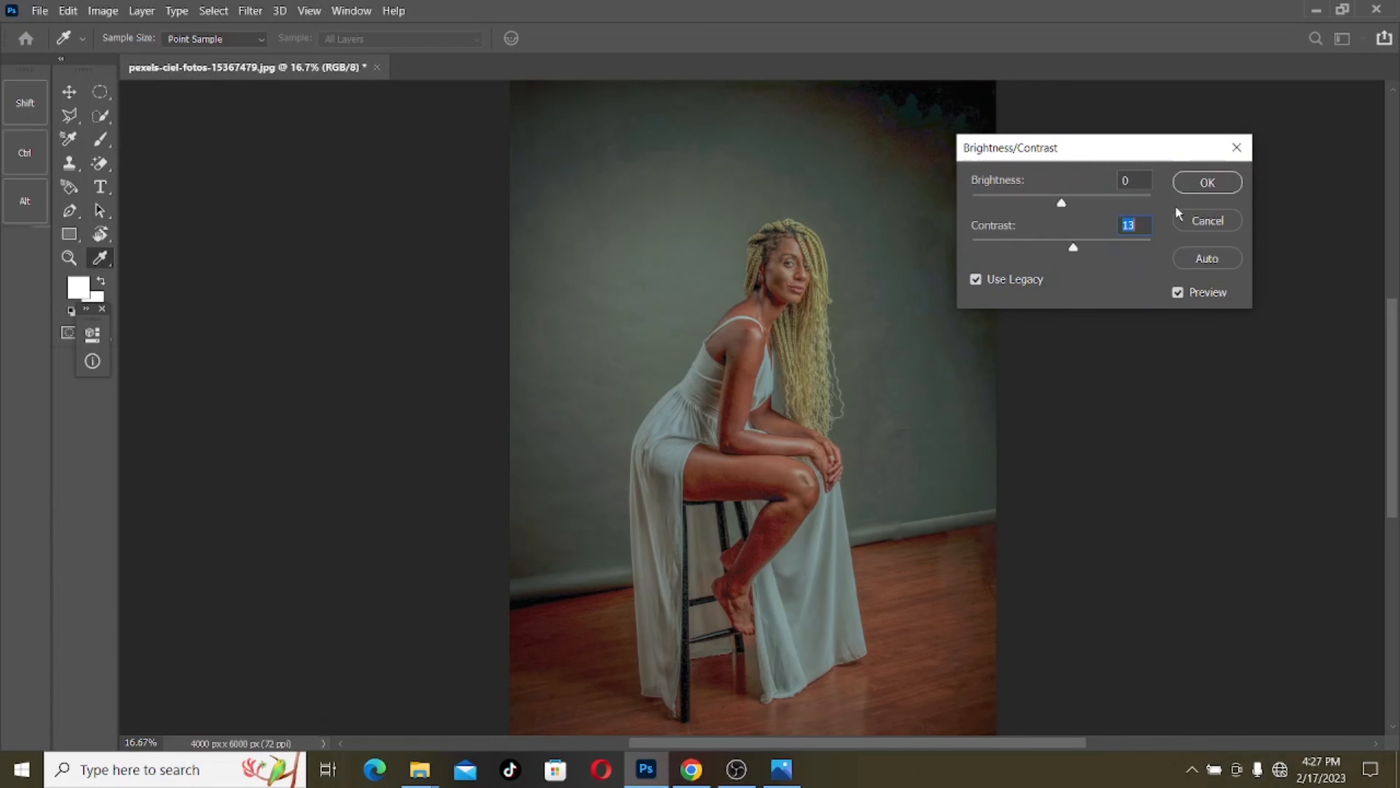
pyautogui.click(1203, 183)
pyautogui.moveTo(1062, 203); pyautogui.dragTo(1056, 207)
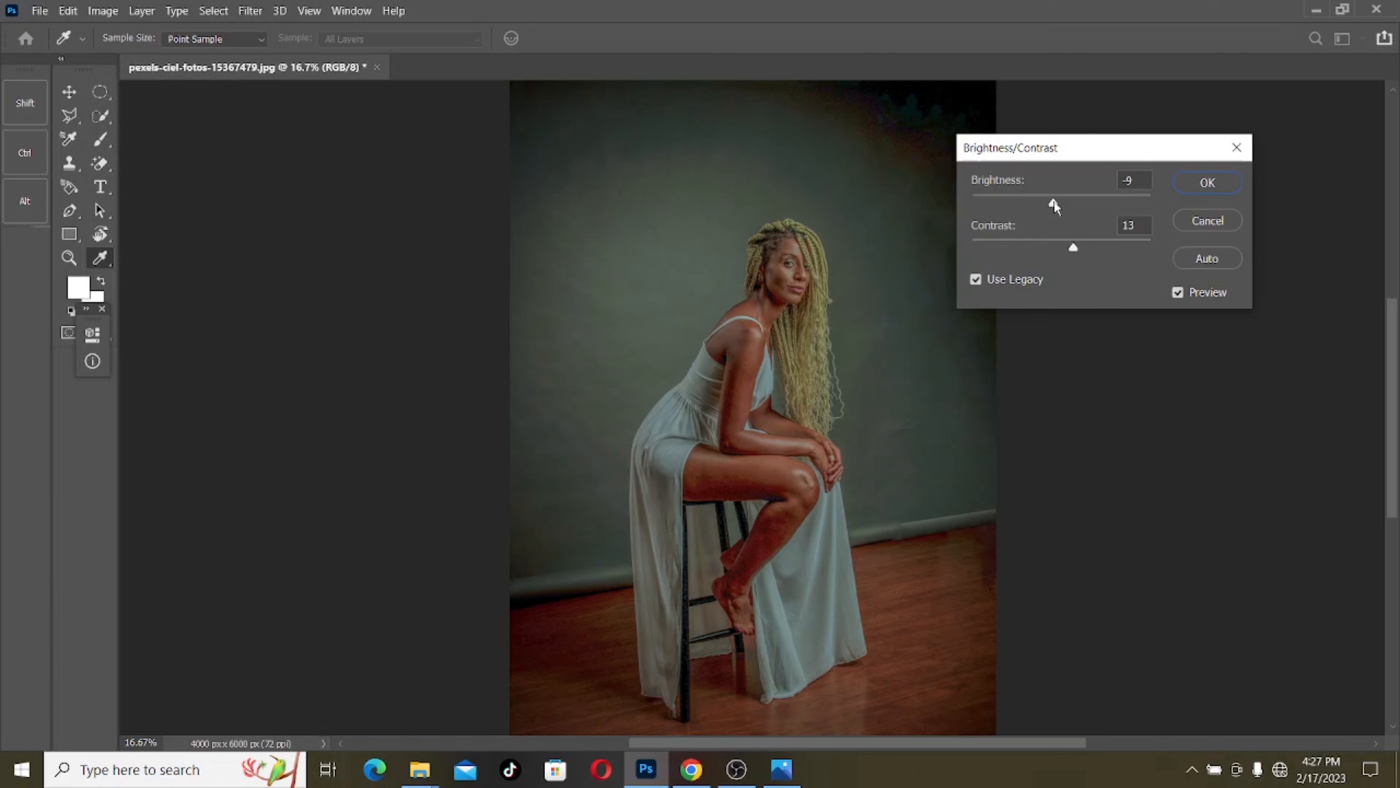
pyautogui.click(1207, 183)
pyautogui.press('a')
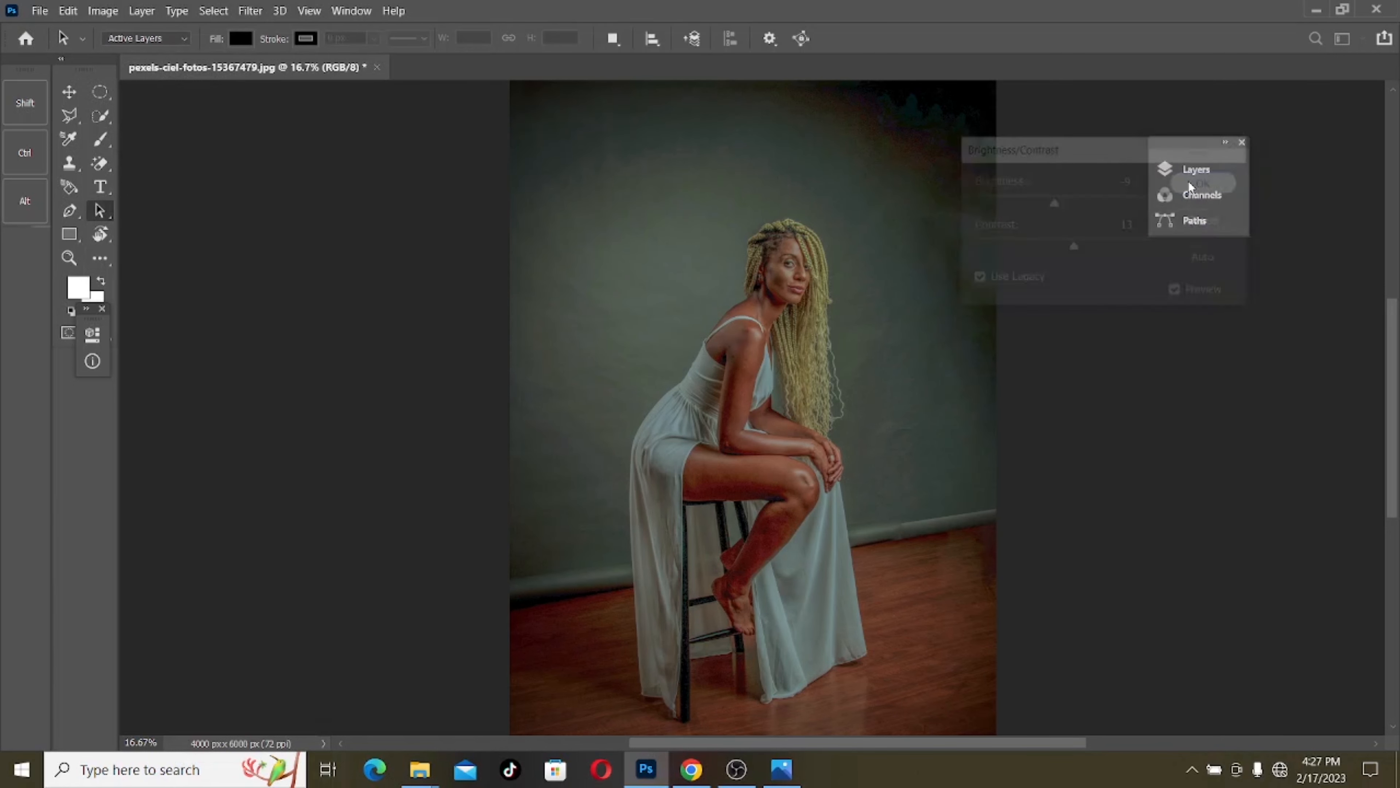
# Examine the skin, face and hair up close and the portrait as a whole after the contrast adjustment
pyautogui.hotkey('ctrl', '+')
pyautogui.hotkey('ctrl', '+')
pyautogui.hotkey('ctrl', '+')
pyautogui.hotkey('ctrl', '+')
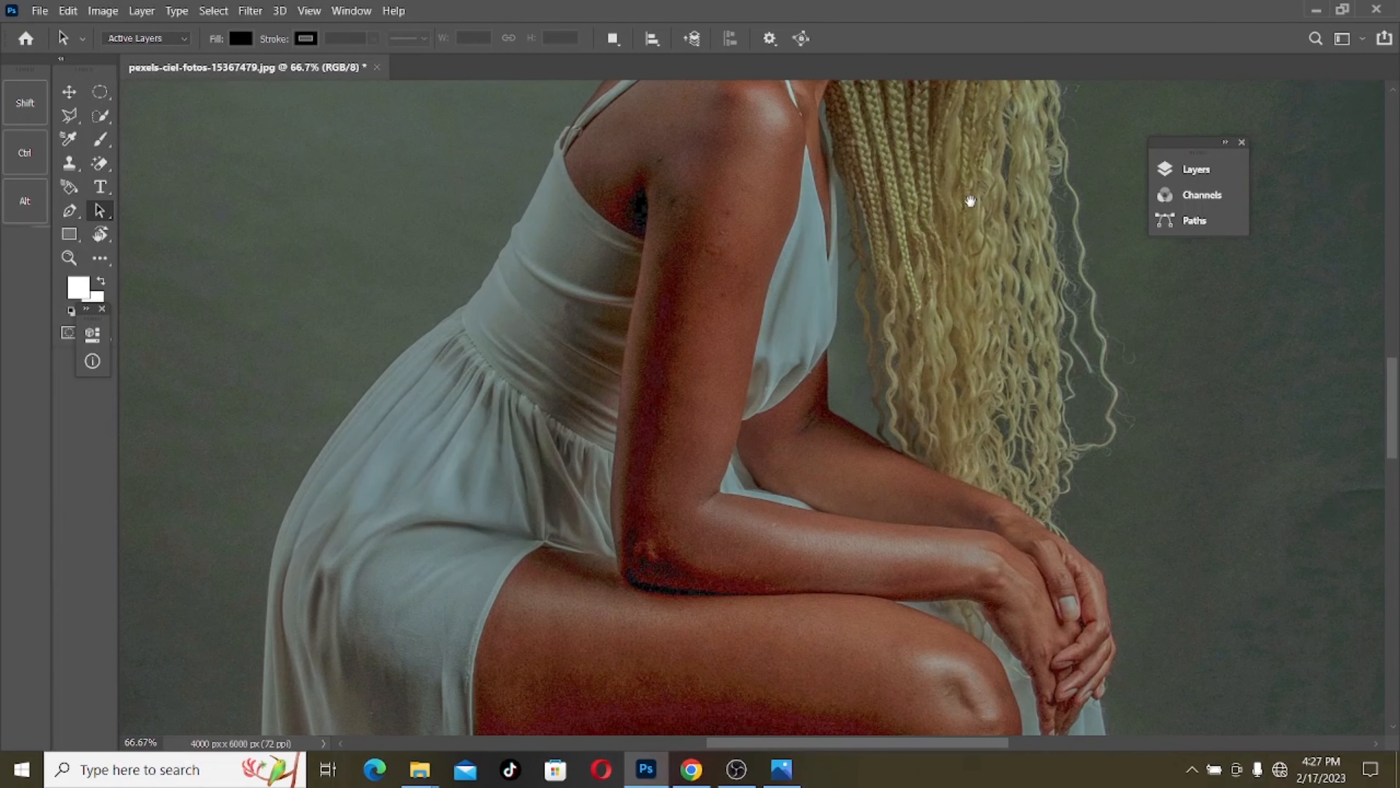
pyautogui.moveTo(970, 201); pyautogui.dragTo(927, 513)
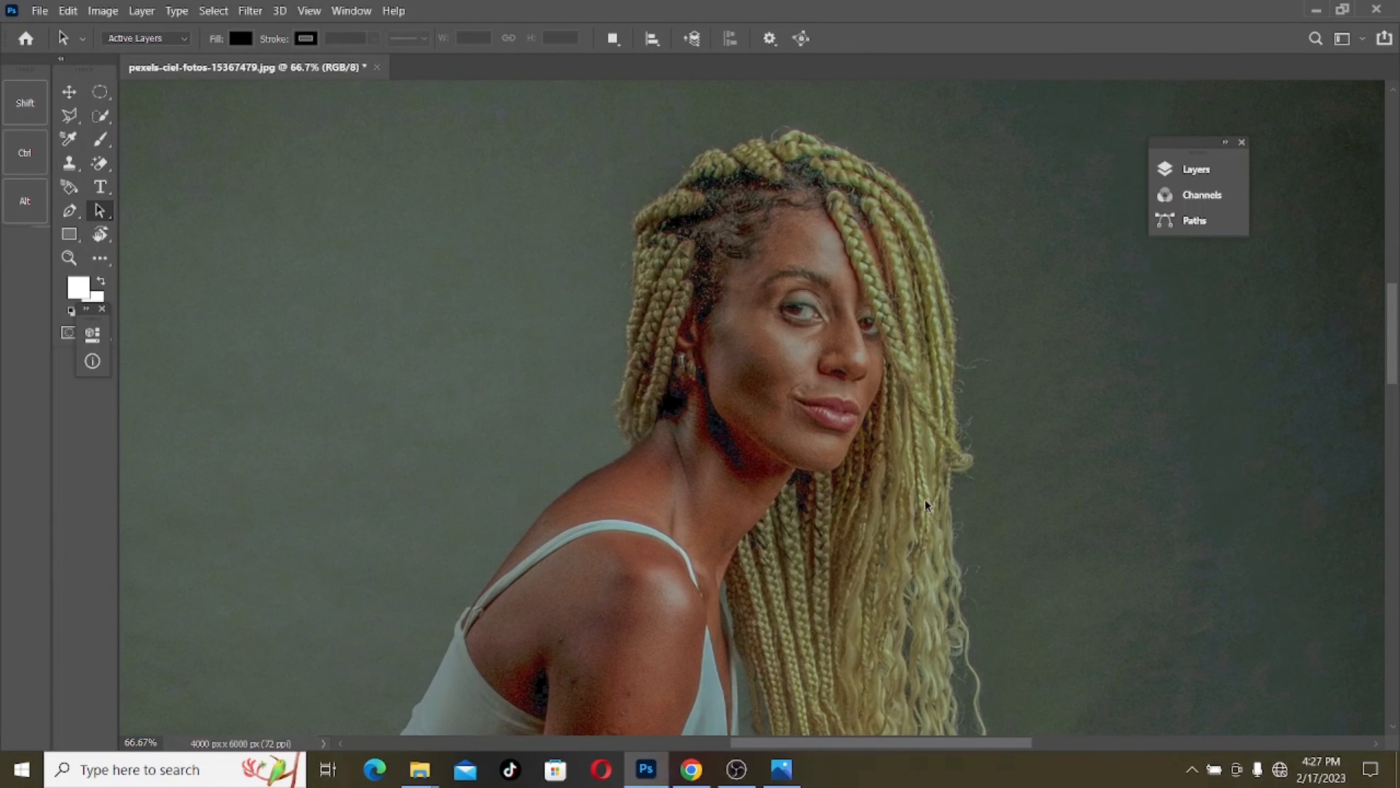
pyautogui.hotkey('ctrl', '-')
pyautogui.hotkey('ctrl', '-')
pyautogui.hotkey('ctrl', '-')
pyautogui.hotkey('ctrl', '-')
pyautogui.hotkey('ctrl', '-')
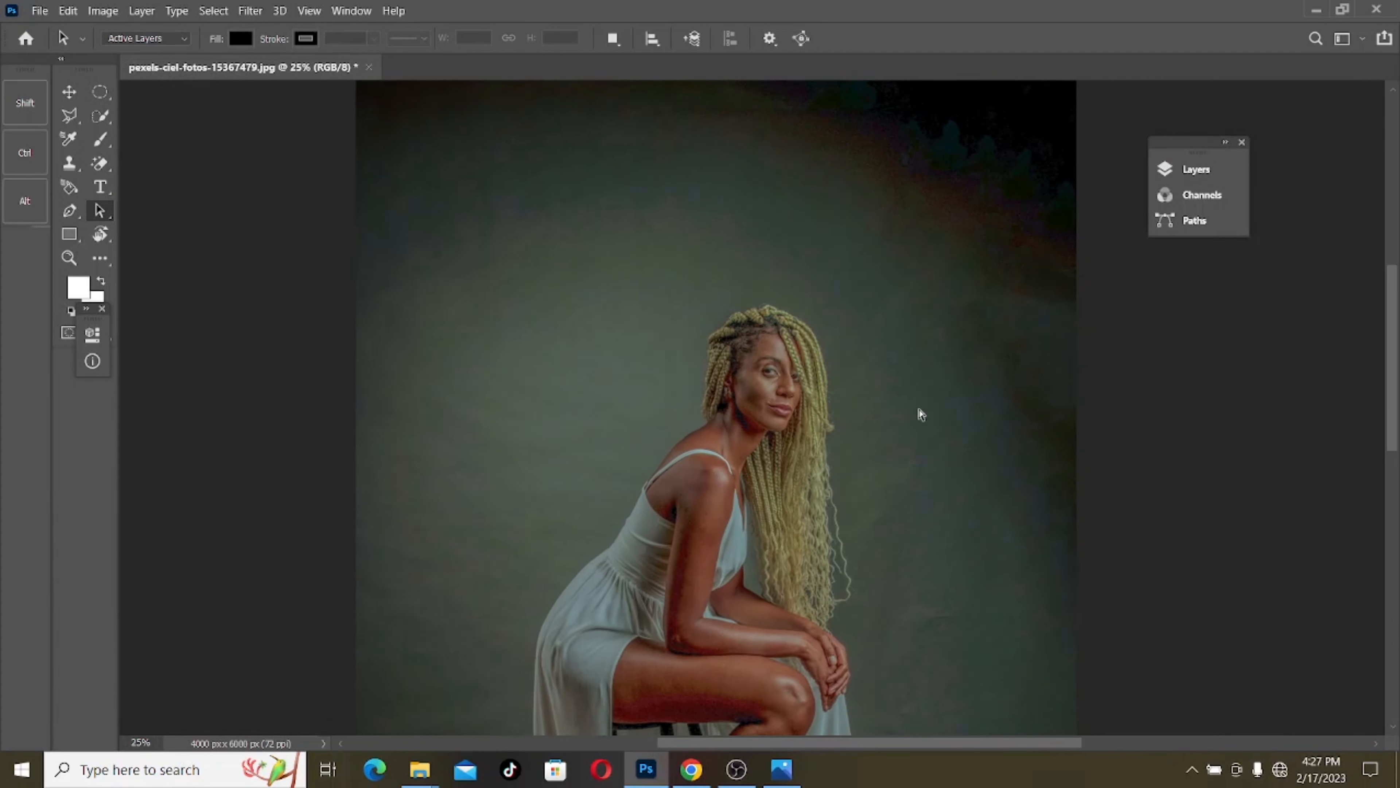
pyautogui.hotkey('ctrl', '+')
pyautogui.hotkey('ctrl', '+')
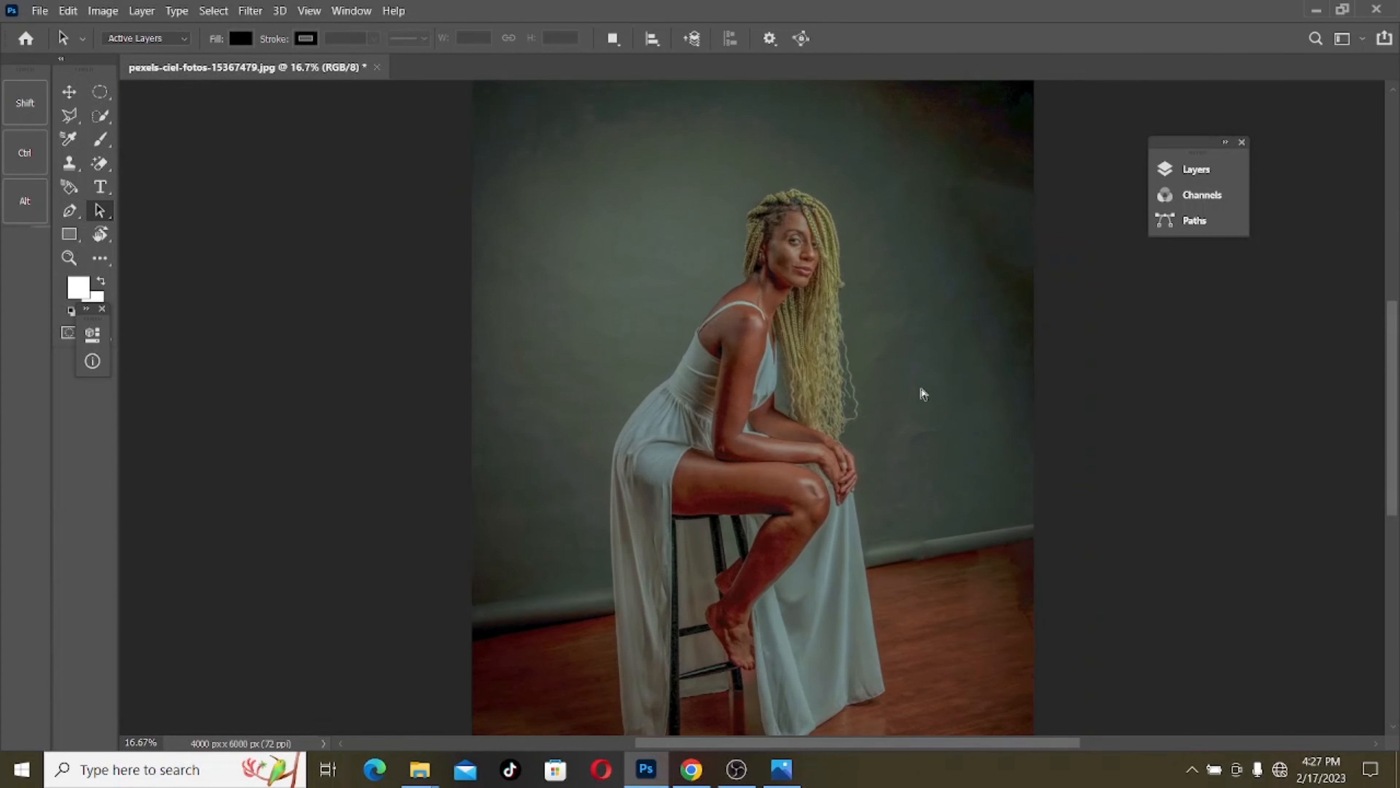
pyautogui.hotkey('ctrl', '-')
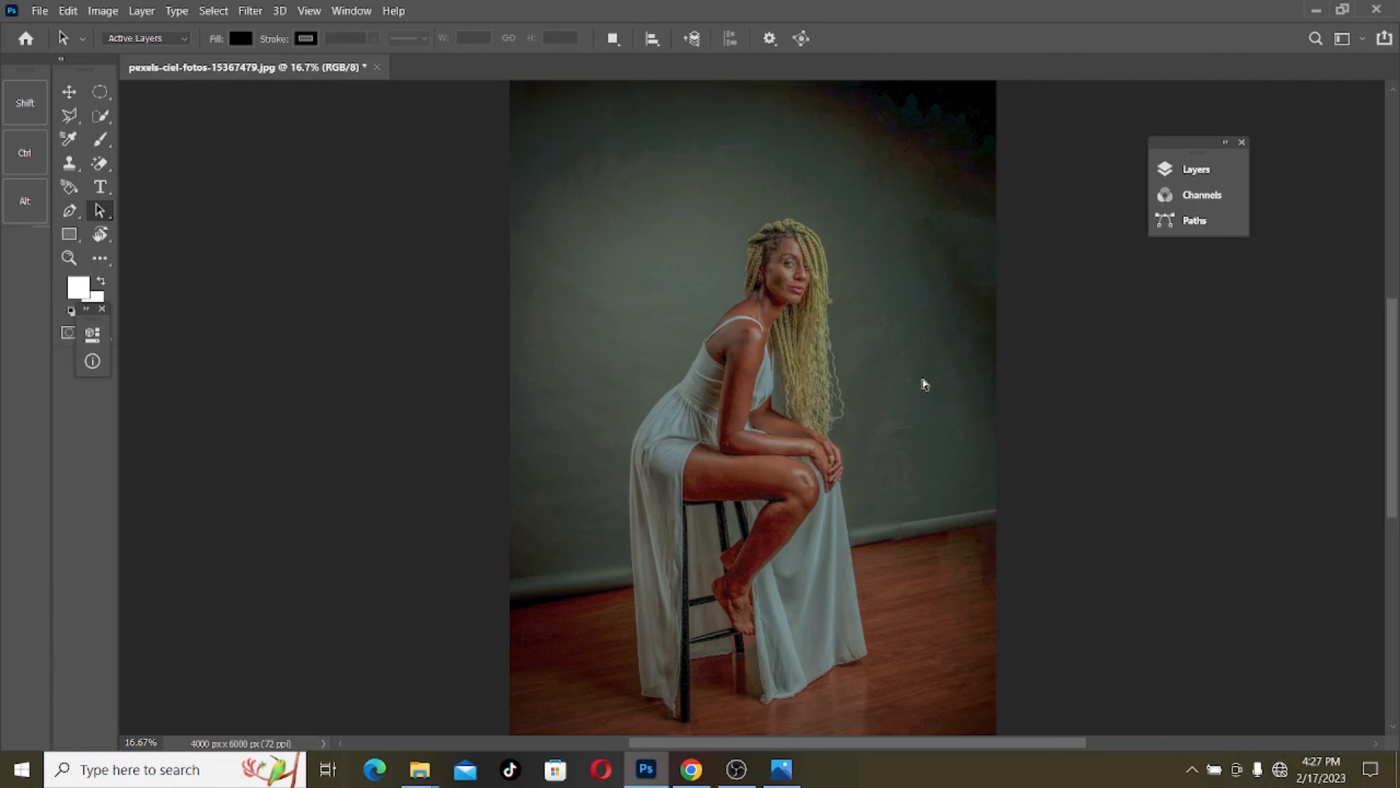
# Apply a Color Balance to the highlights with red at +12 and blue at about +30
pyautogui.hotkey('ctrl', 'b')
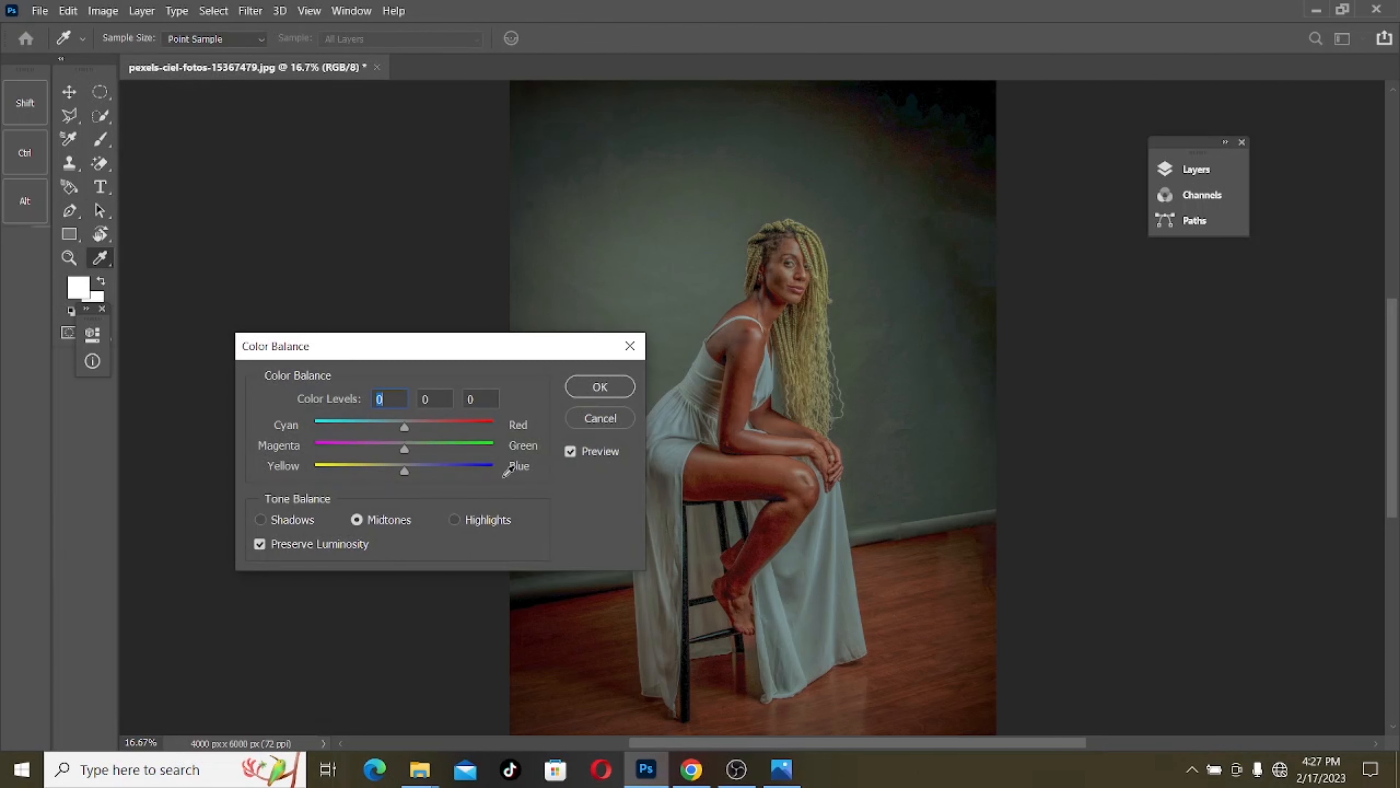
pyautogui.click(454, 519)
pyautogui.click(416, 423)
pyautogui.moveTo(404, 468); pyautogui.dragTo(426, 474)
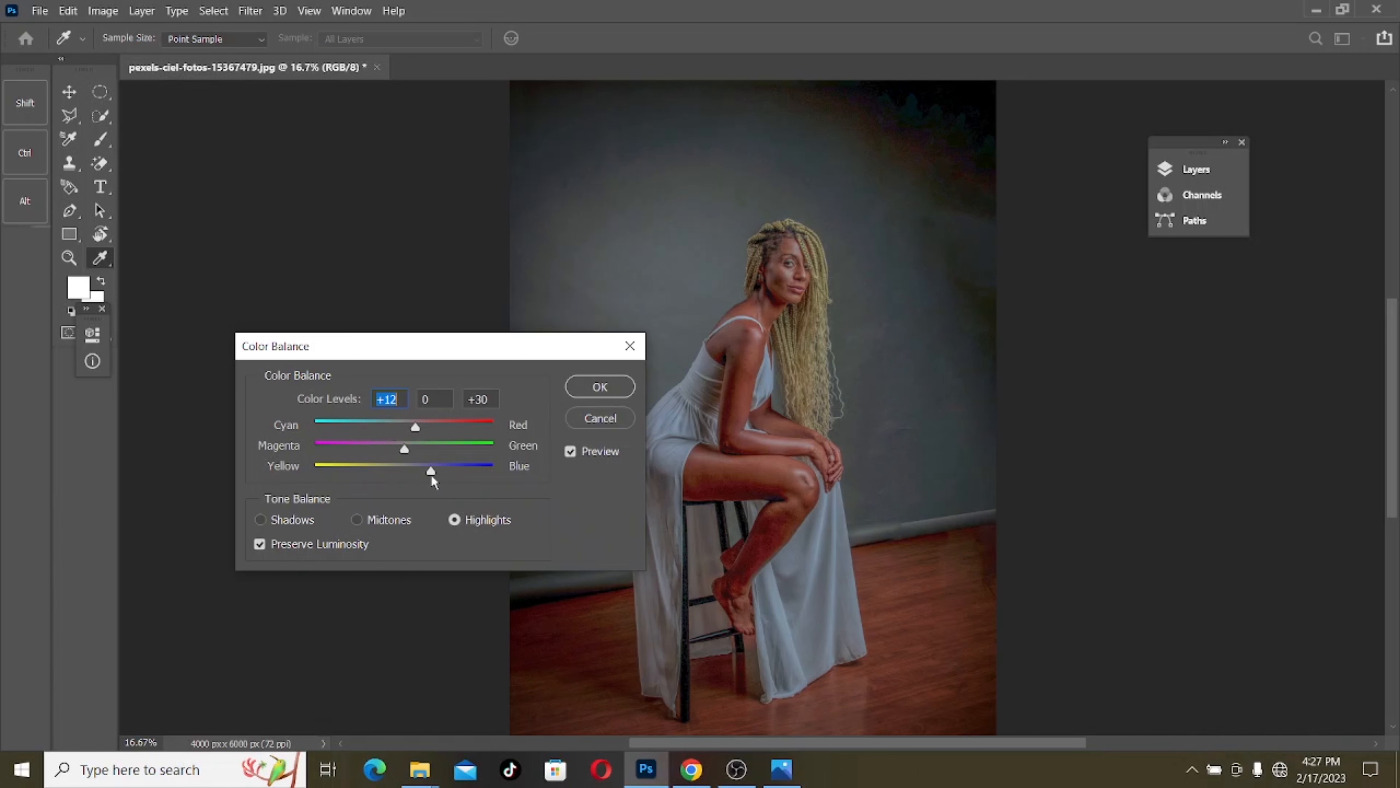
pyautogui.moveTo(431, 475); pyautogui.dragTo(434, 474)
pyautogui.click(588, 389)
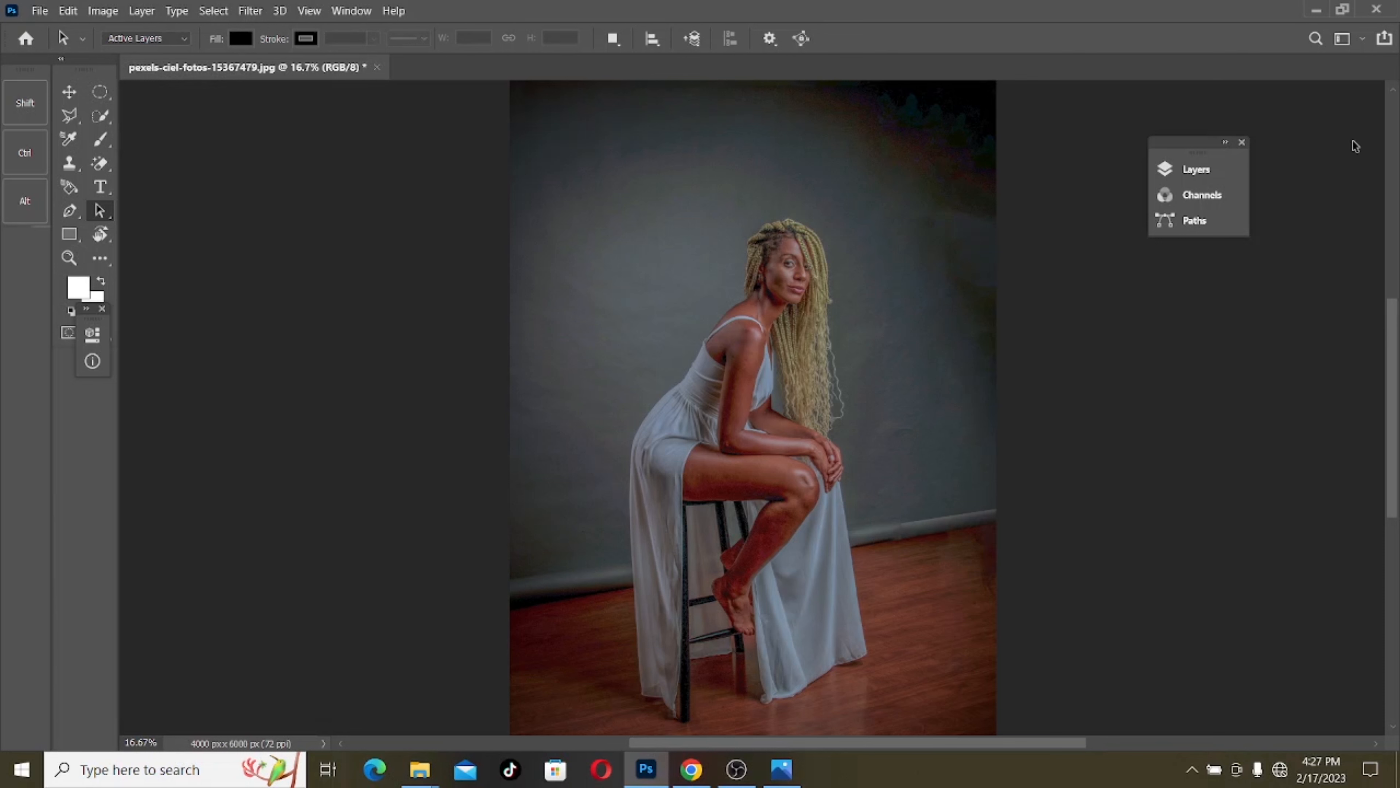
# Show the layer list and check the color-balanced portrait up close and as a whole
pyautogui.click(1176, 194)
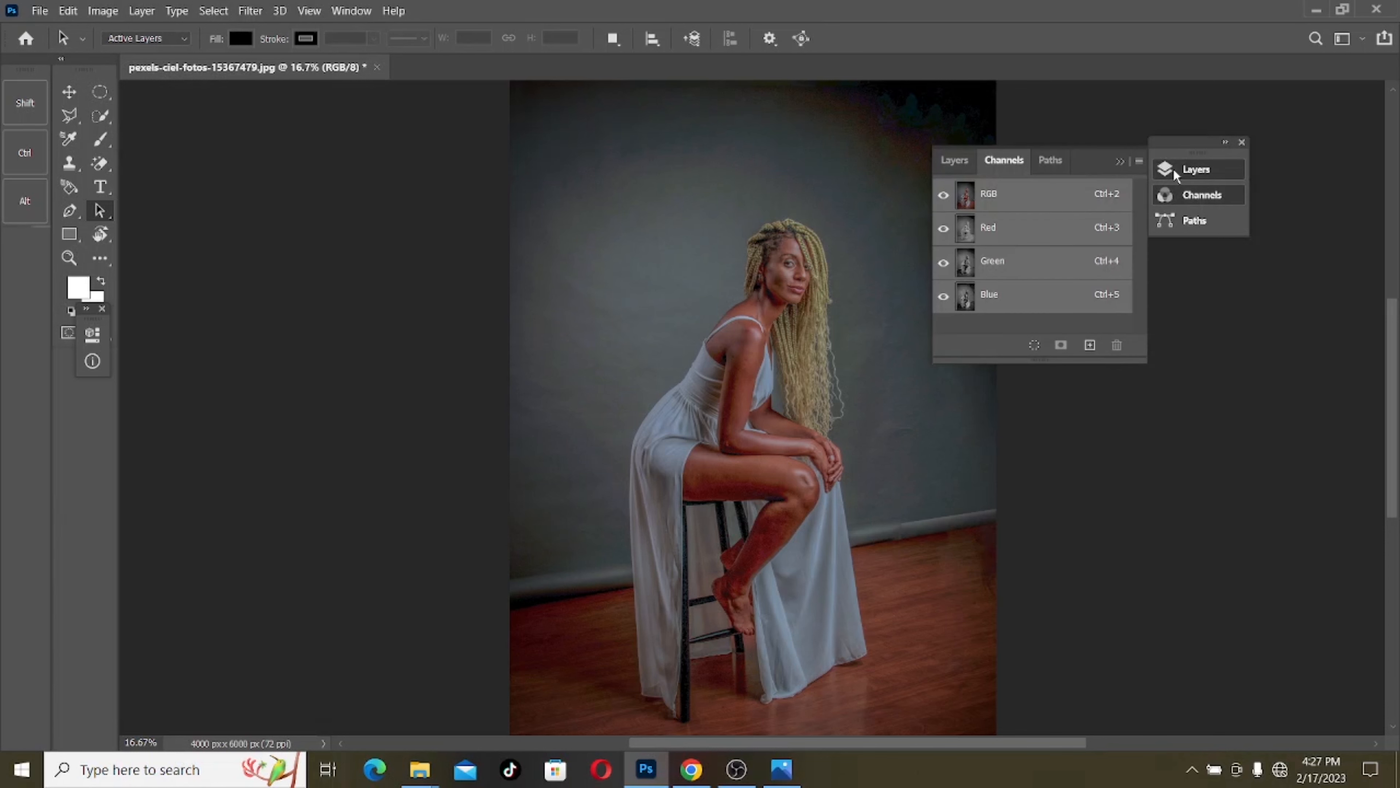
pyautogui.click(1172, 168)
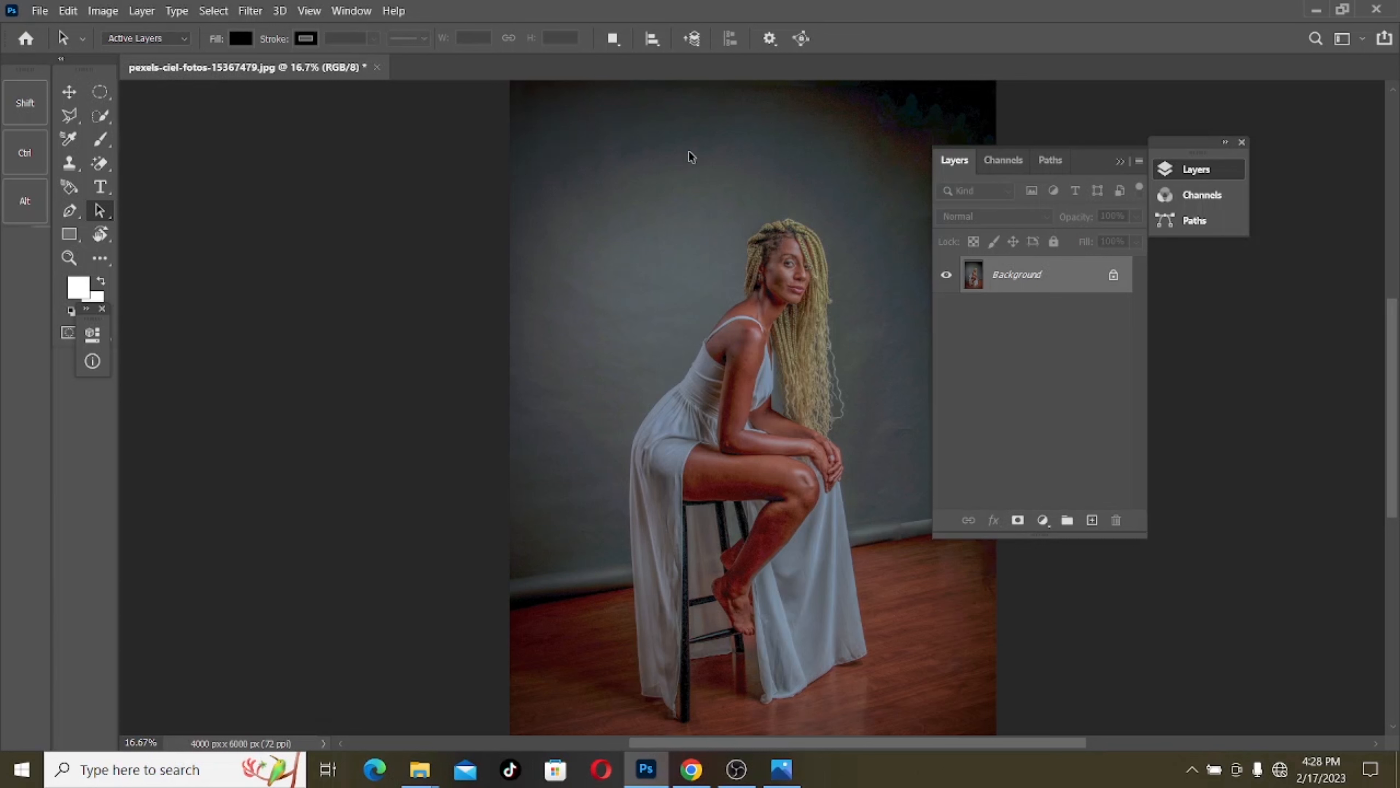
pyautogui.hotkey('ctrl', '+')
pyautogui.hotkey('ctrl', '+')
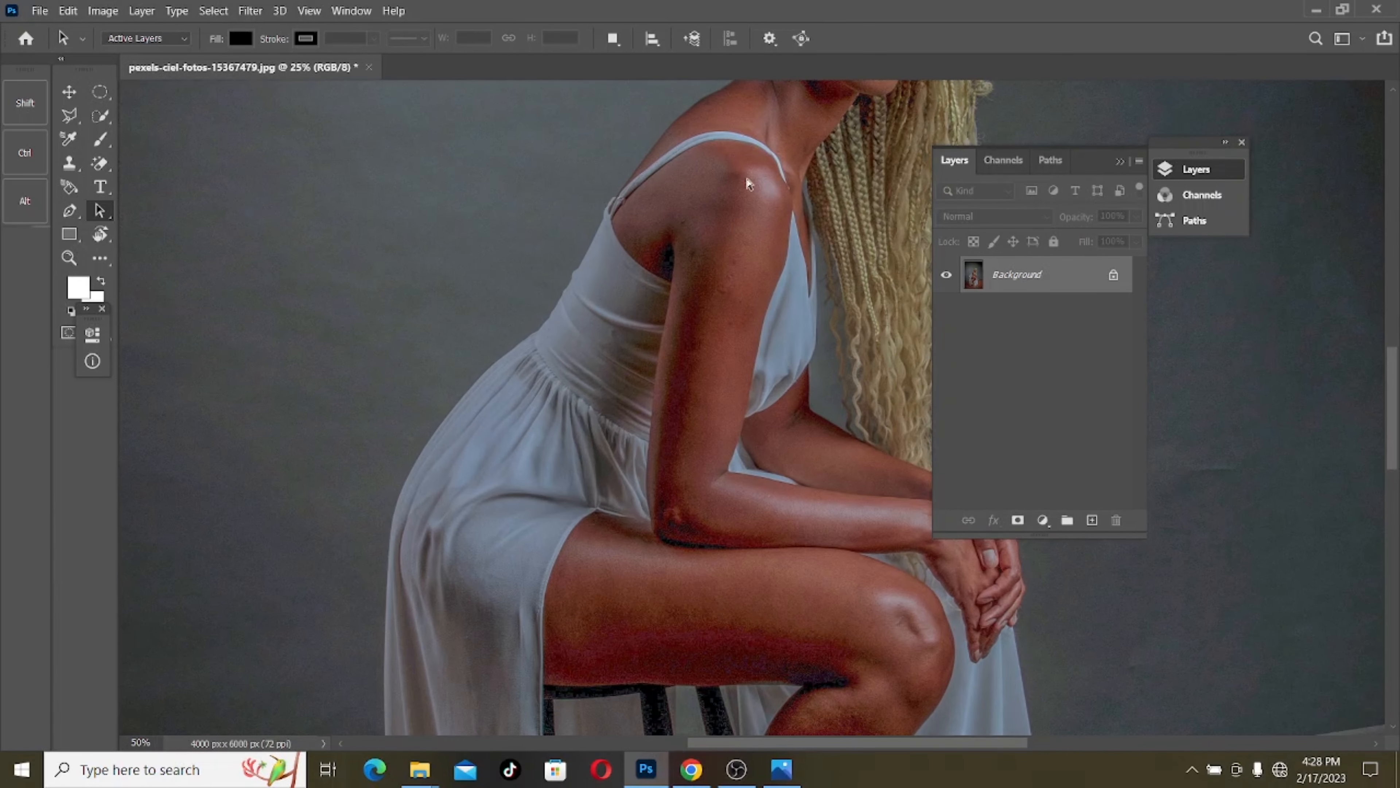
pyautogui.hotkey('ctrl', '-')
pyautogui.hotkey('ctrl', '-')
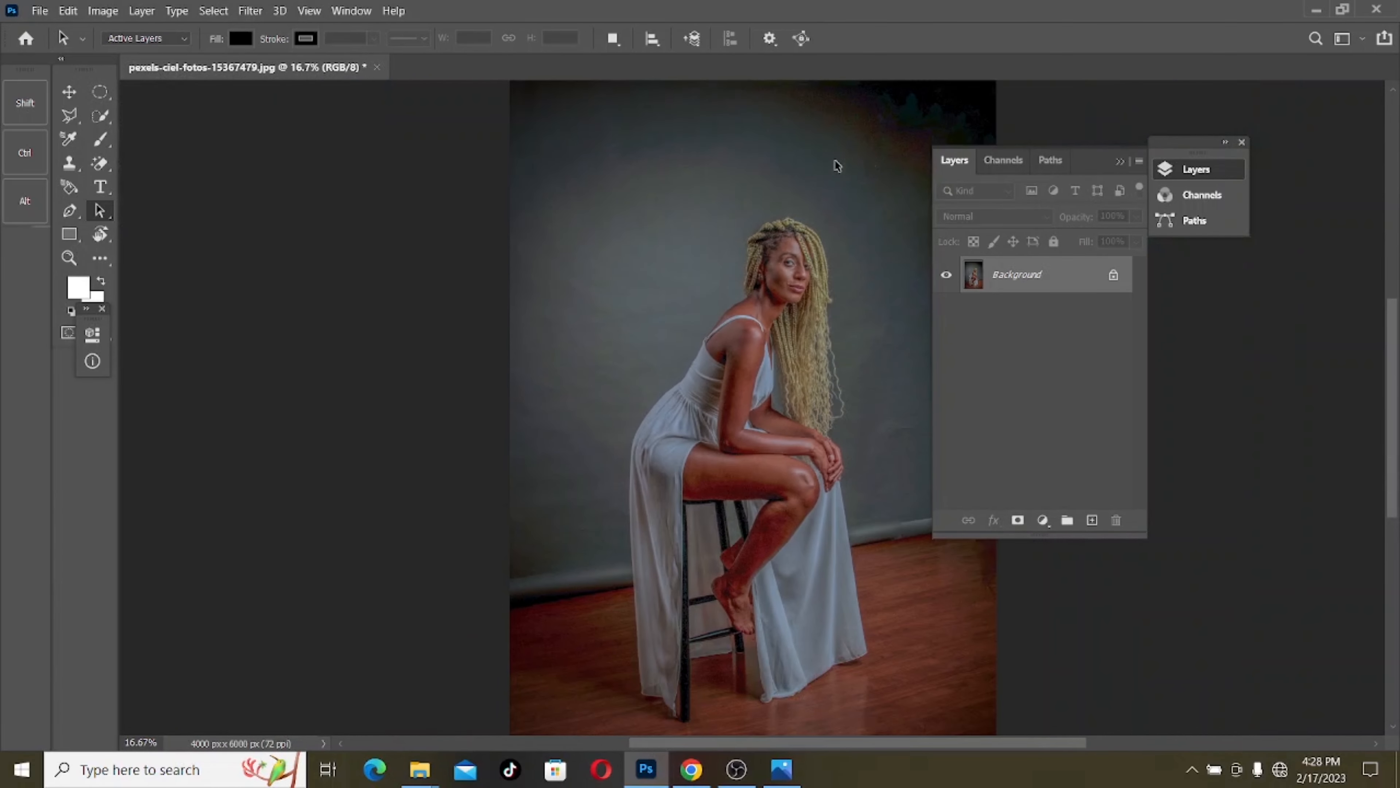
pyautogui.hotkey('ctrl', '+')
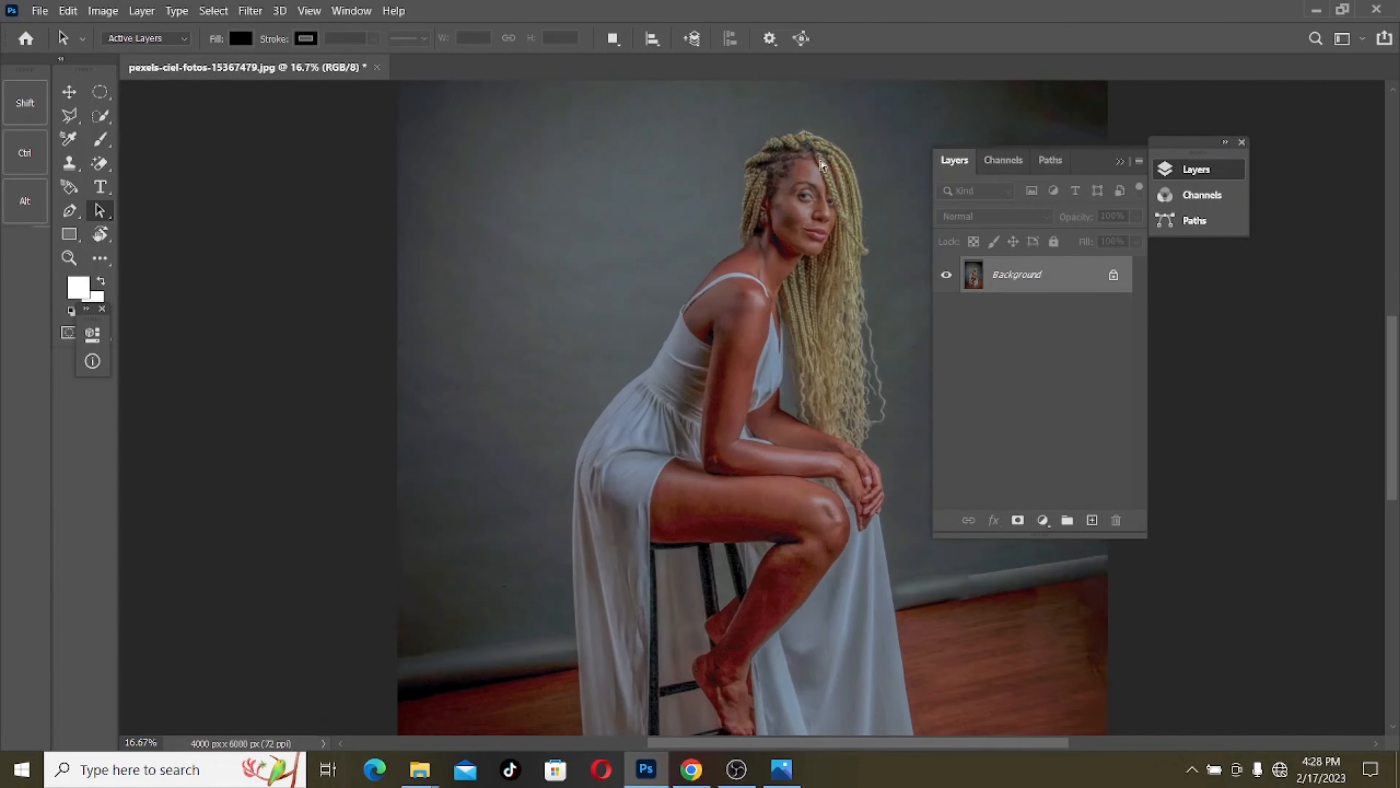
pyautogui.hotkey('ctrl', '-')
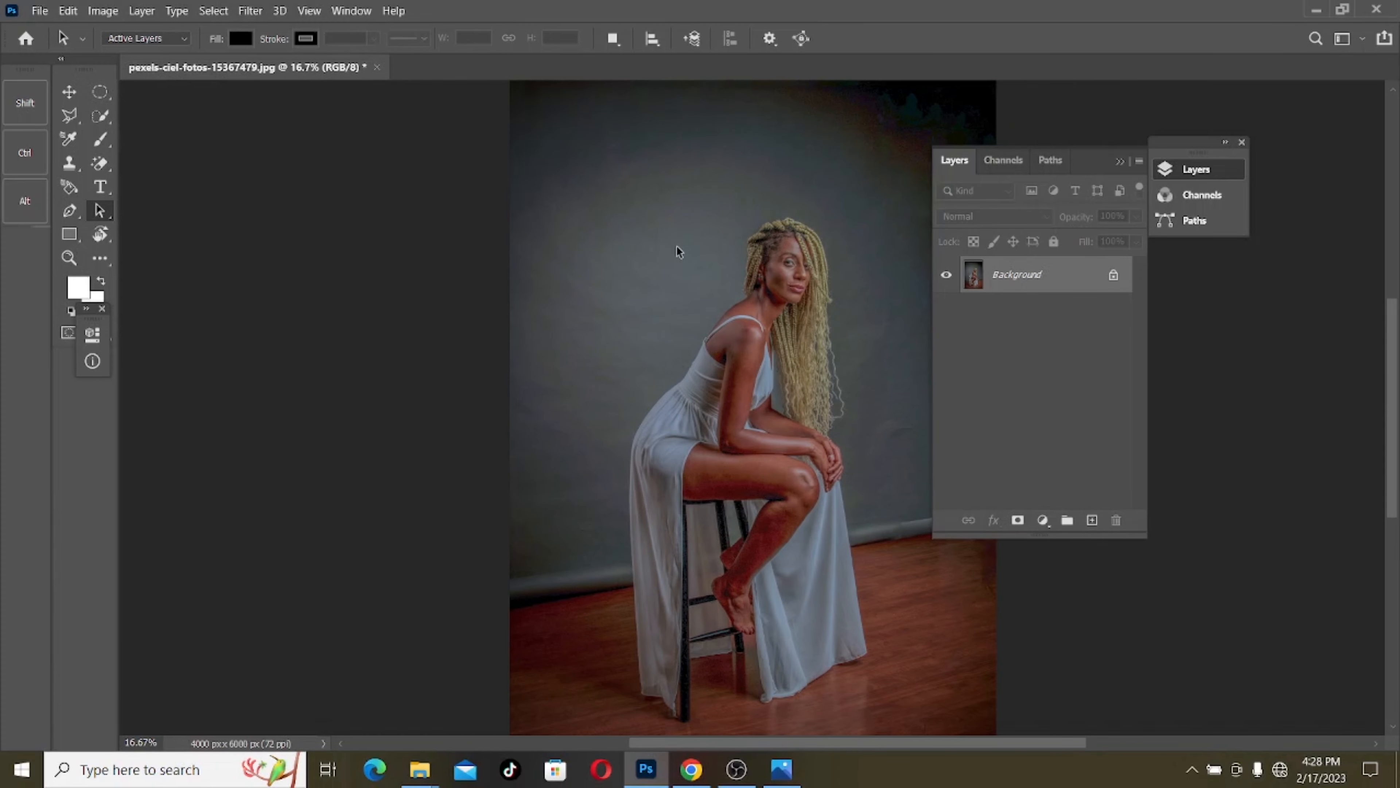
# Open Color Balance again for the highlights and apply it
pyautogui.hotkey('ctrl', 'b')
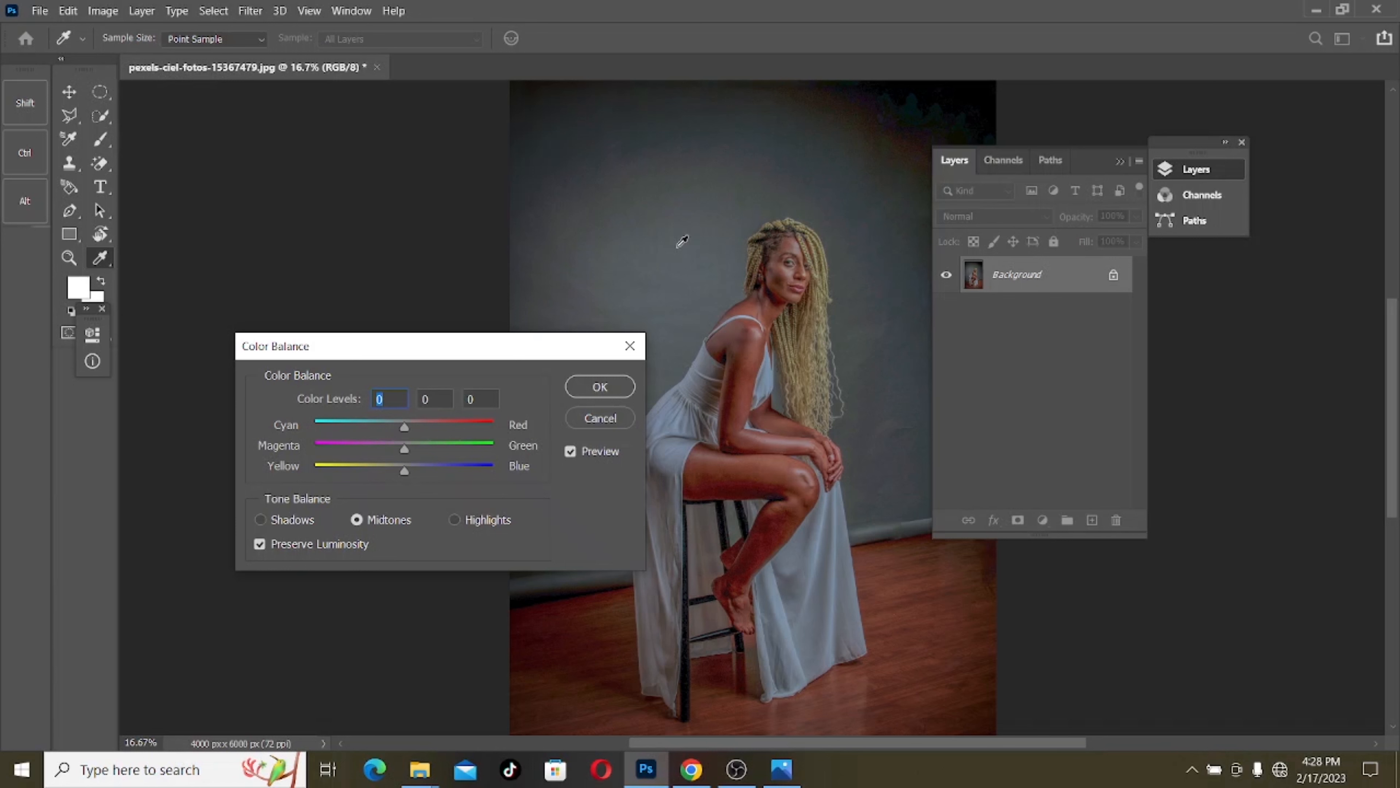
pyautogui.click(454, 520)
pyautogui.click(598, 390)
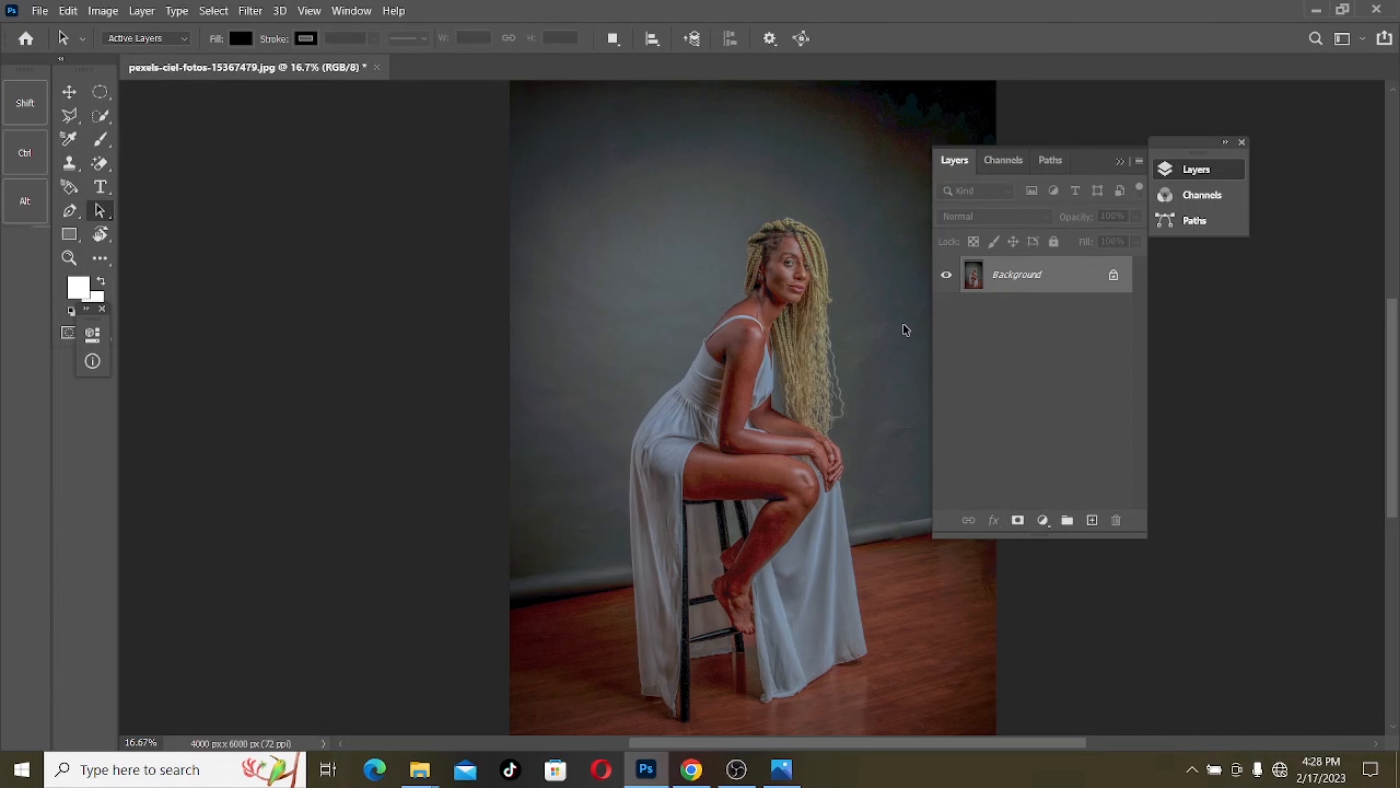
# Inspect the final color of the figure and backdrop at closer and full view
pyautogui.hotkey('ctrl', '+')
pyautogui.hotkey('ctrl', '+')
pyautogui.hotkey('ctrl', '-')
pyautogui.hotkey('ctrl', '-')
pyautogui.hotkey('ctrl', '-')
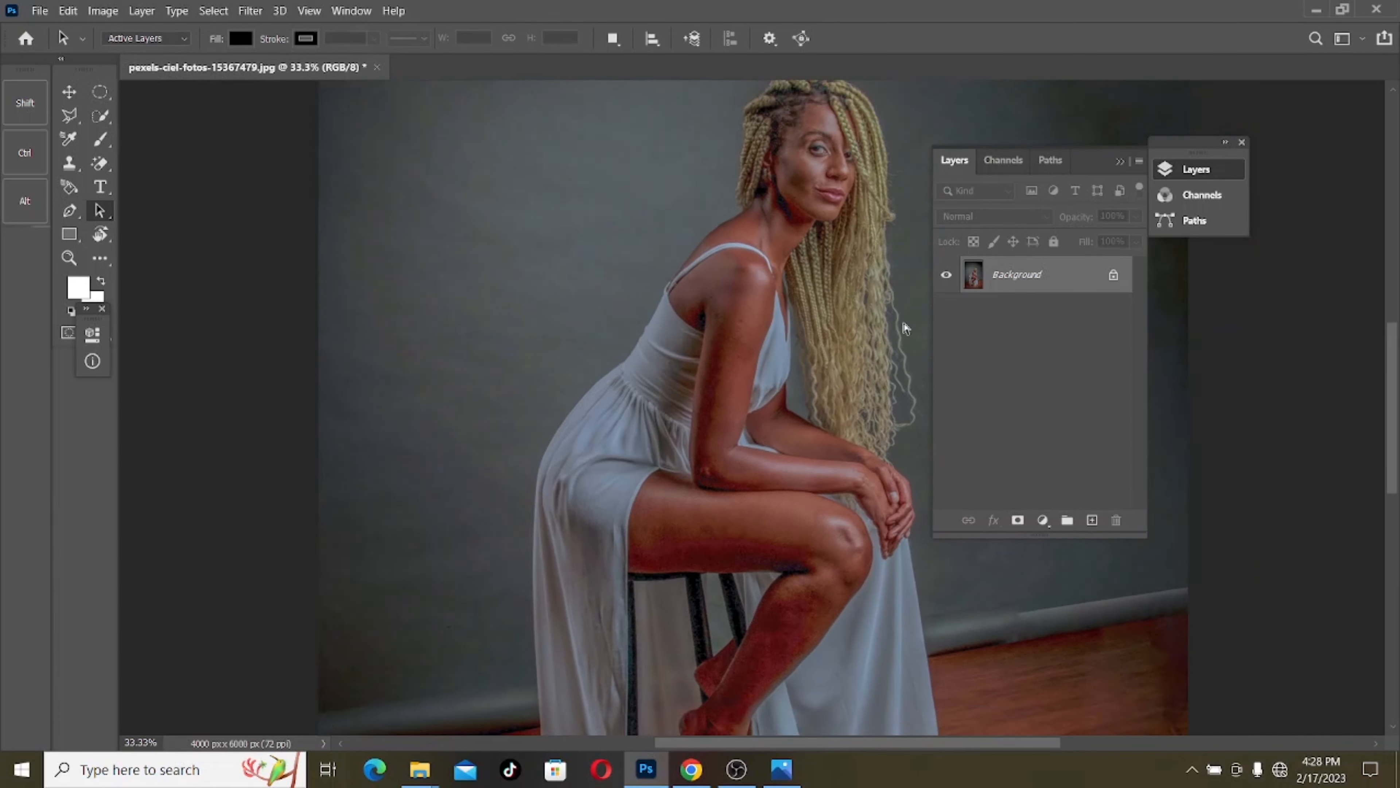
pyautogui.hotkey('ctrl', '+')
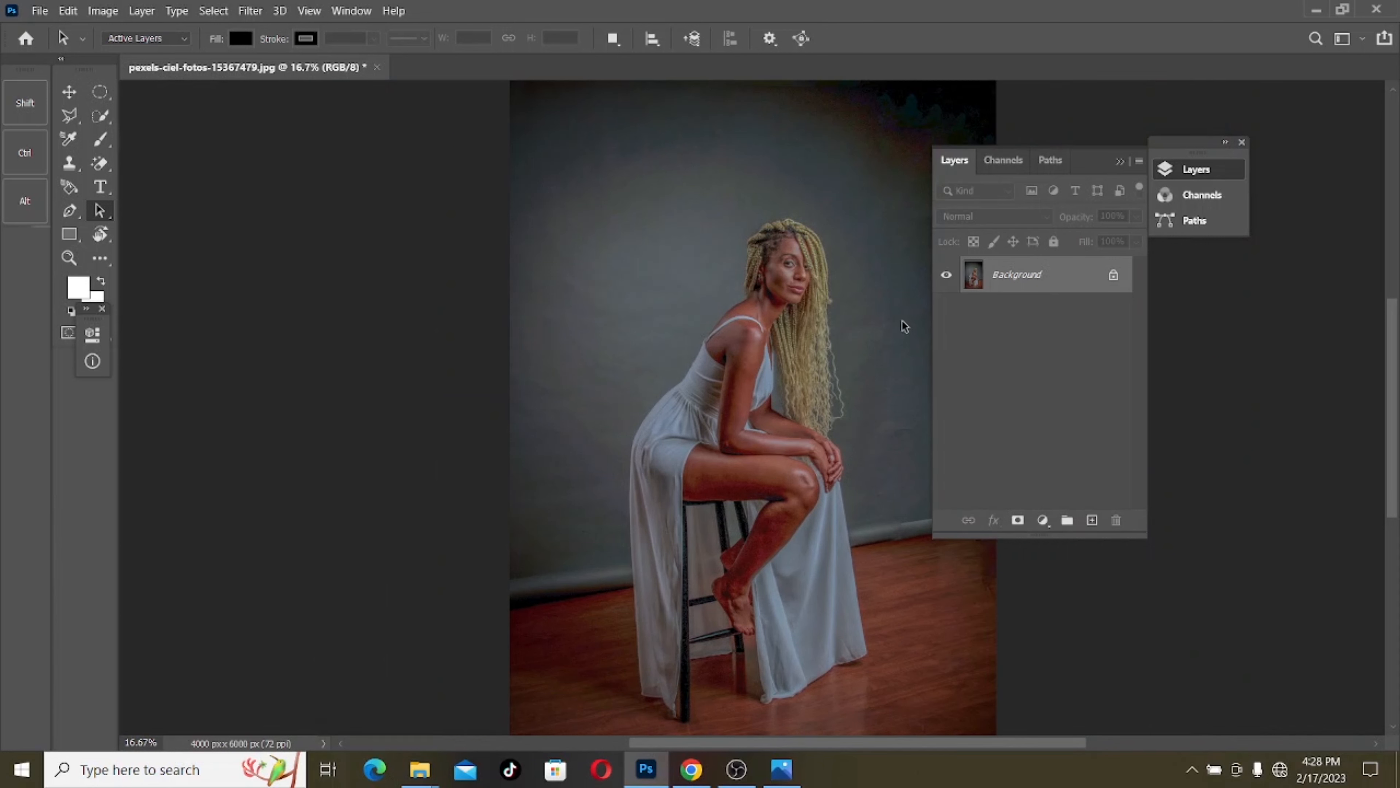
# Open the unedited portrait pexels-ciel-fotos-15367479 from the Samie600 folder
pyautogui.click(40, 11)
pyautogui.click(78, 44)
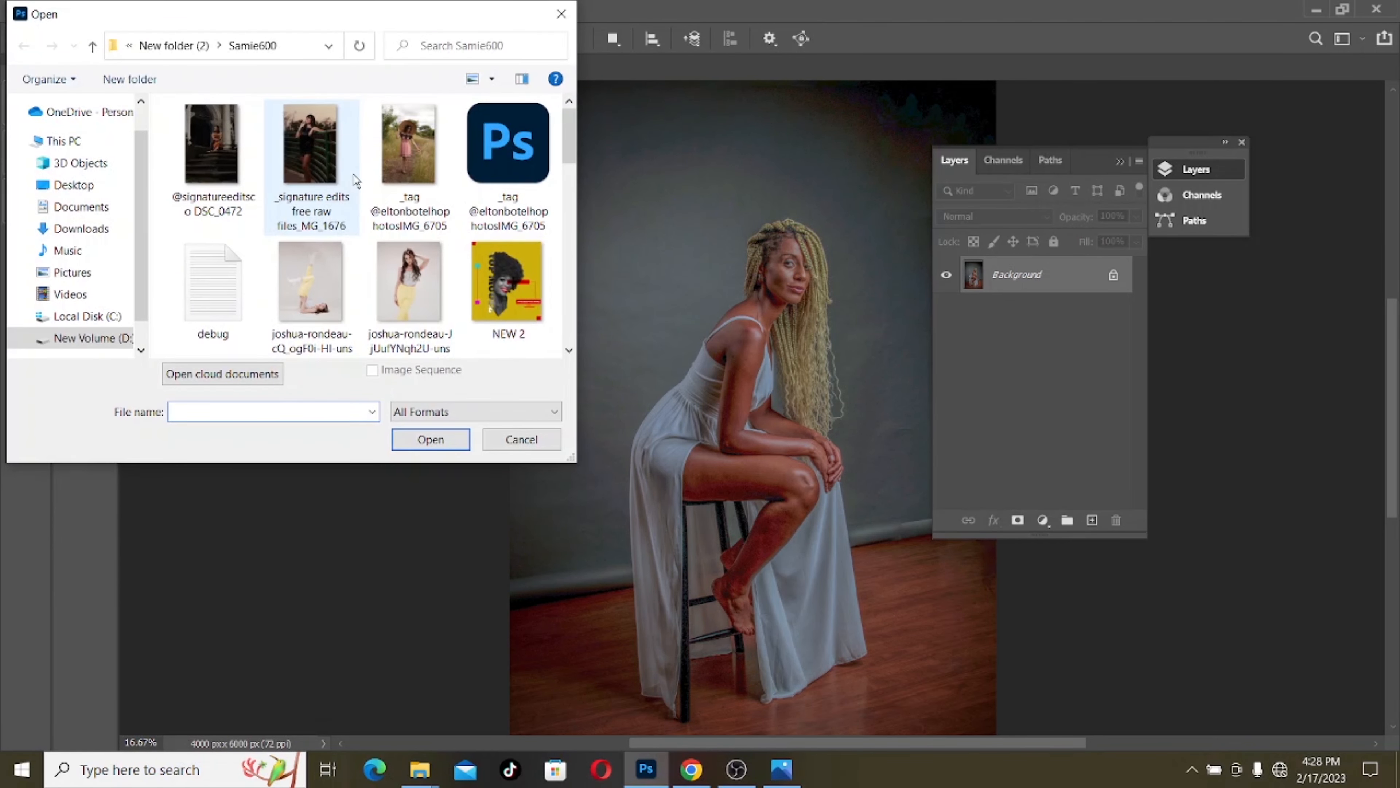
pyautogui.scroll(-5, 375, 175)
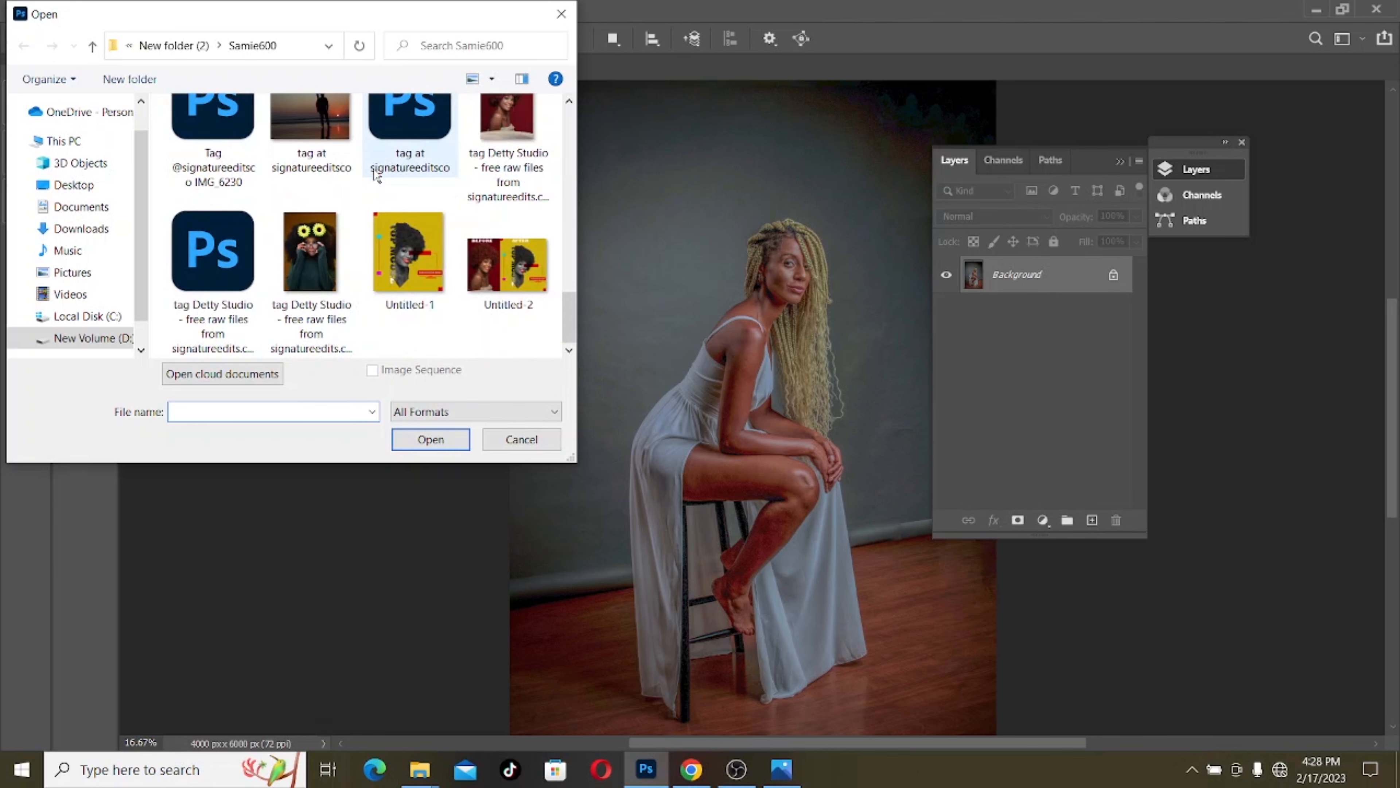
pyautogui.scroll(-3, 375, 175)
pyautogui.scroll(-2, 432, 212)
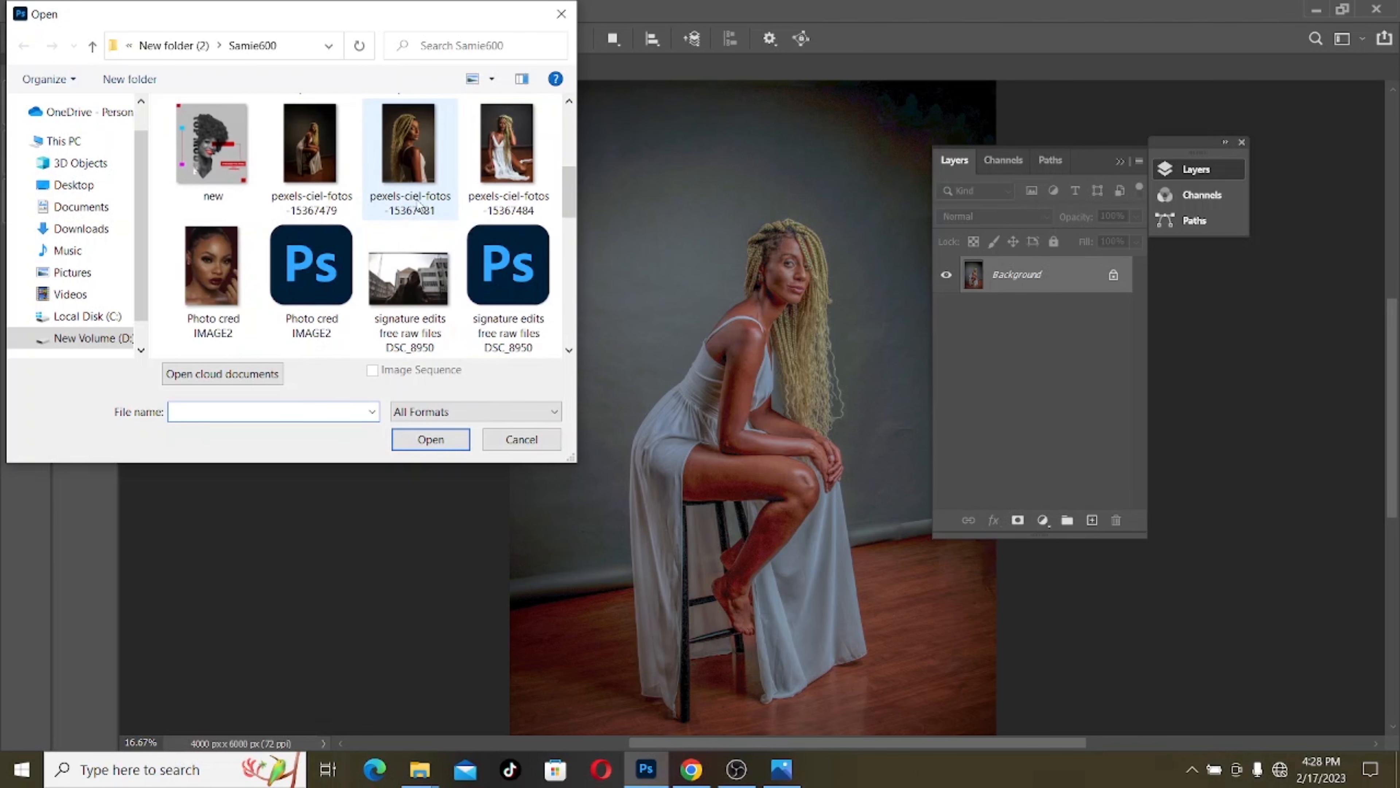
pyautogui.click(318, 160)
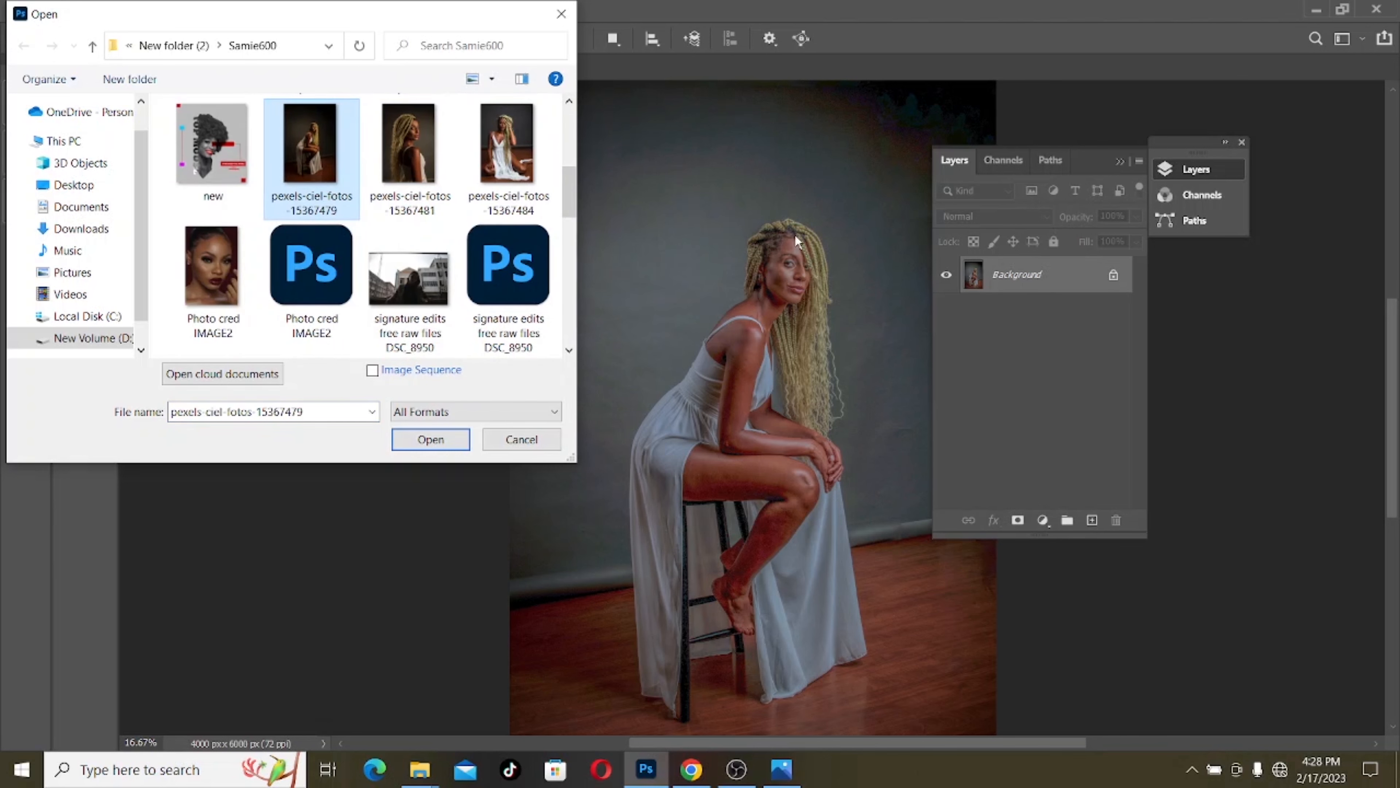
pyautogui.click(414, 439)
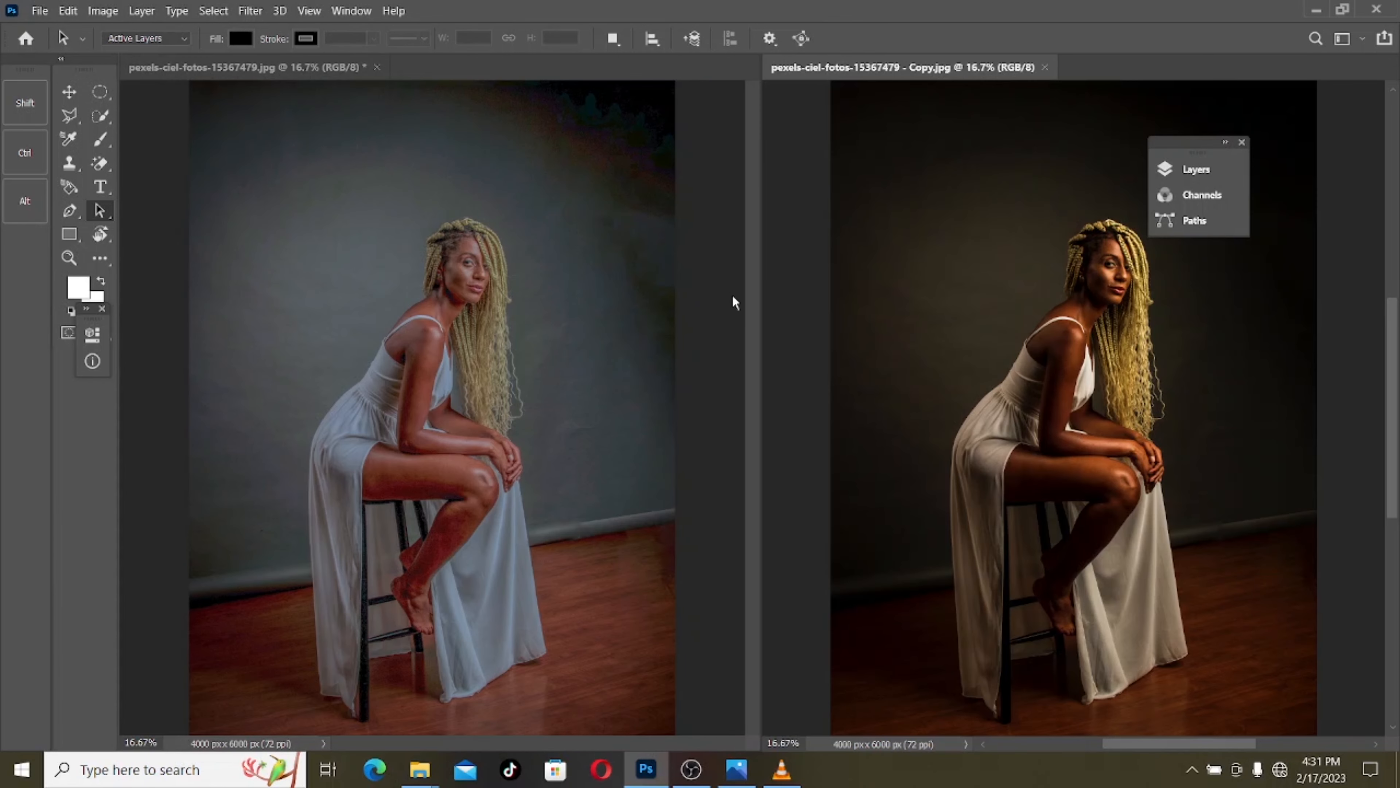
# Examine the edited portrait's skin, dress and backdrop at closer and full view beside the unedited copy
pyautogui.click(521, 242)
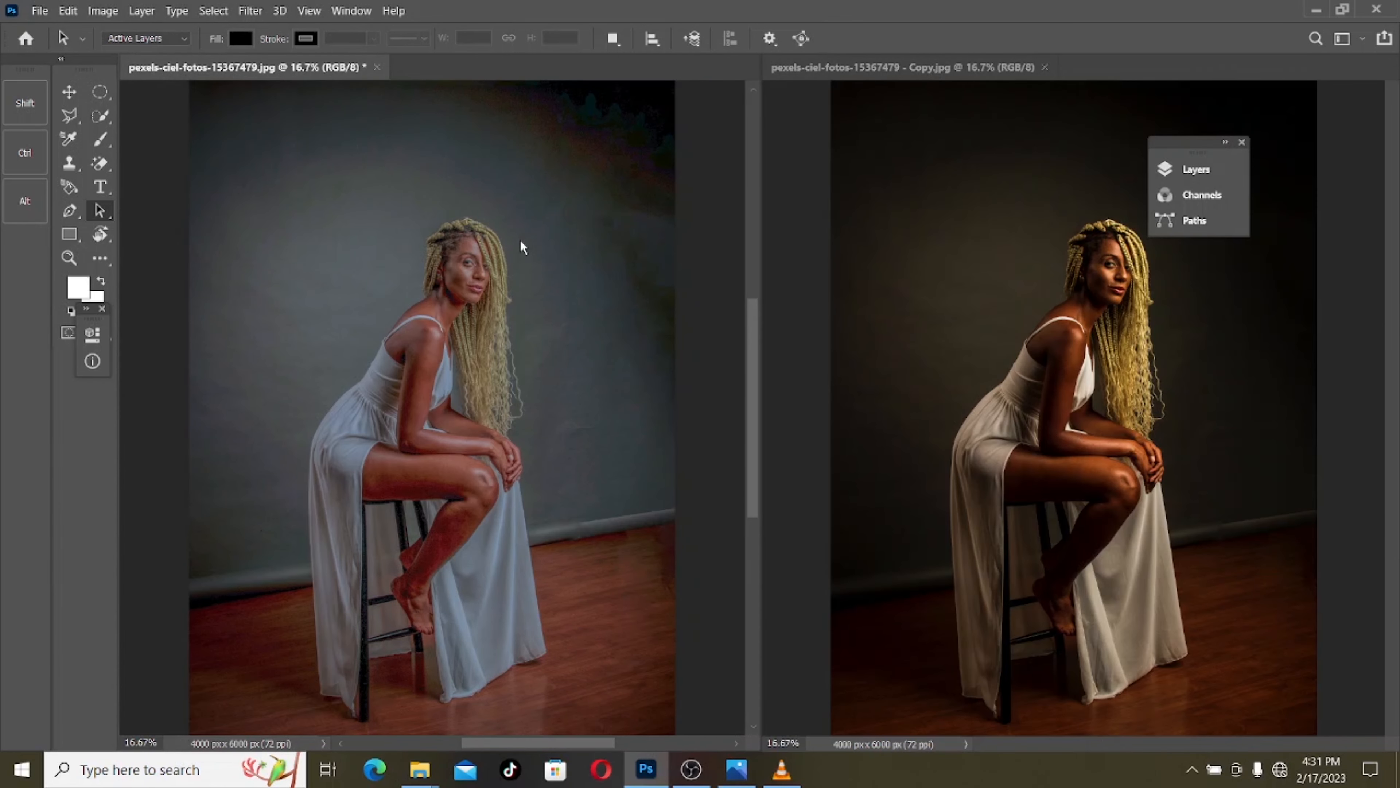
pyautogui.hotkey('ctrl', '+')
pyautogui.hotkey('ctrl', '+')
pyautogui.hotkey('ctrl', '+')
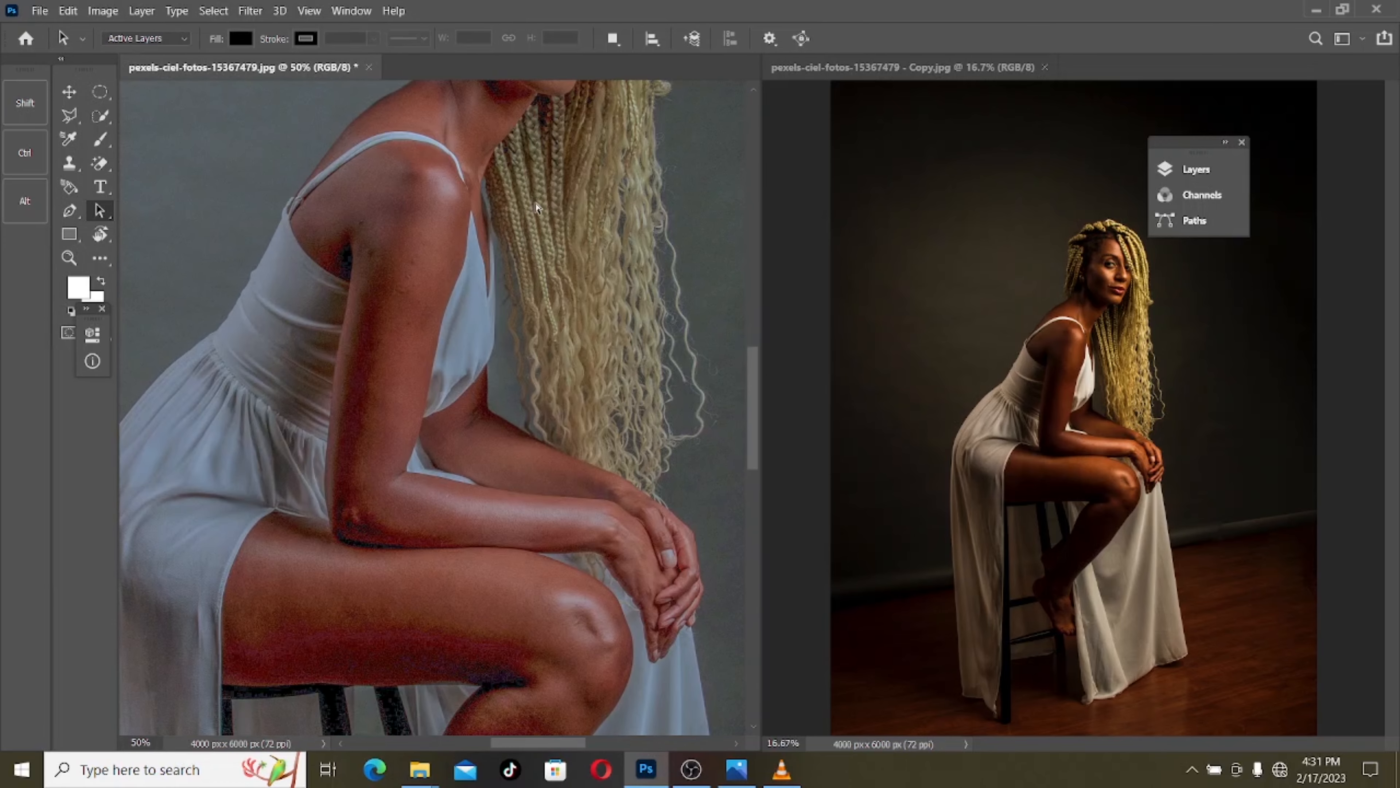
pyautogui.hotkey('ctrl', '-')
pyautogui.hotkey('ctrl', '-')
pyautogui.hotkey('ctrl', '-')
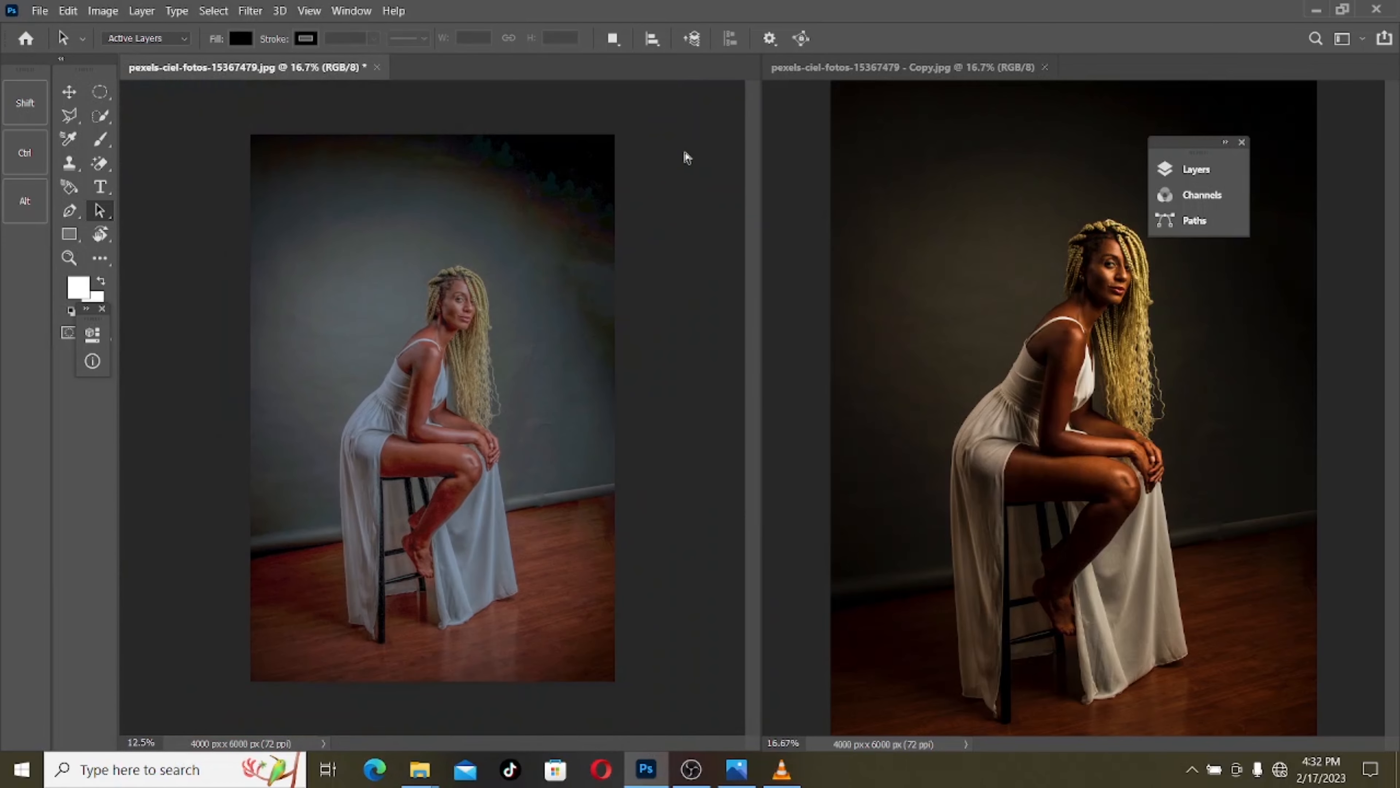
pyautogui.hotkey('ctrl', '+')
pyautogui.hotkey('ctrl', '-')
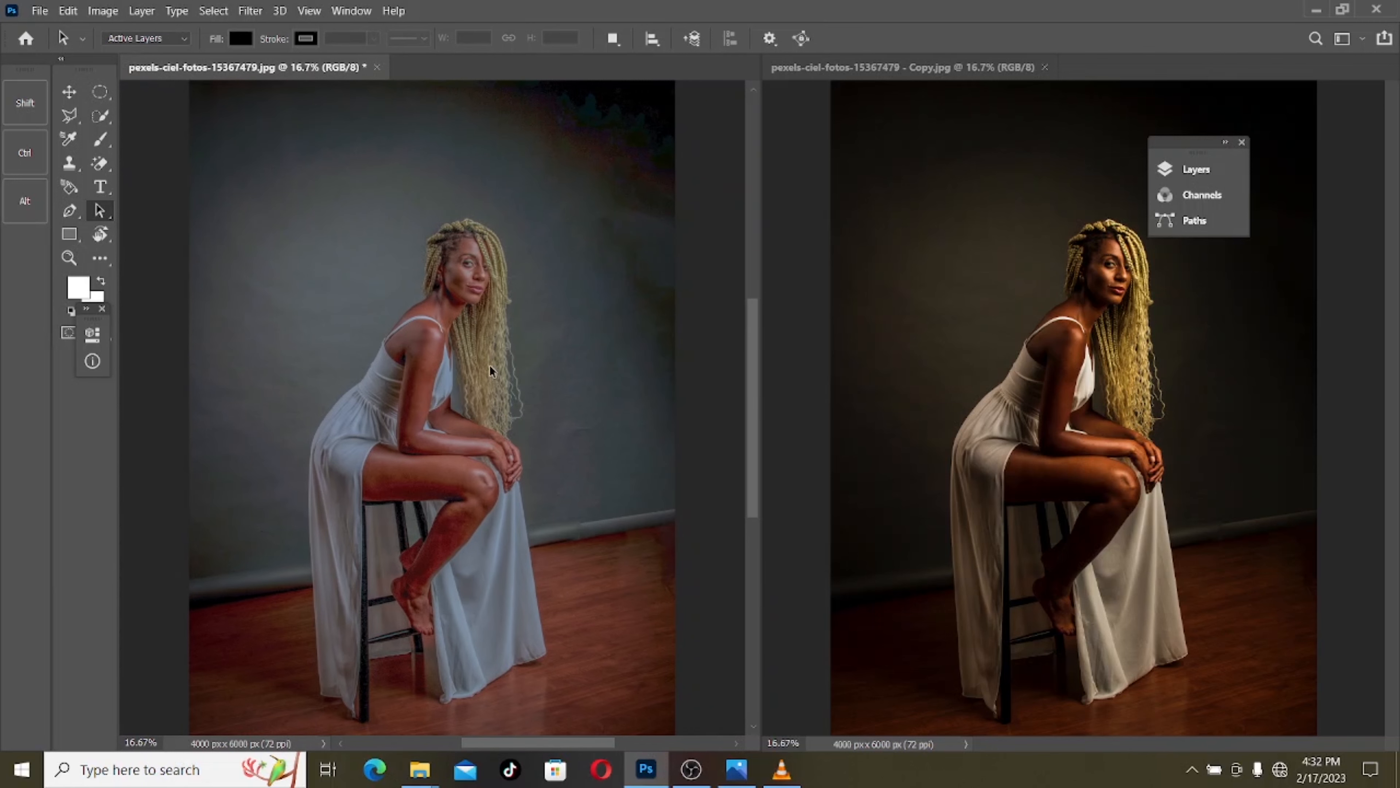
pyautogui.hotkey('ctrl', '-')
pyautogui.hotkey('ctrl', '+')
pyautogui.hotkey('ctrl', '+')
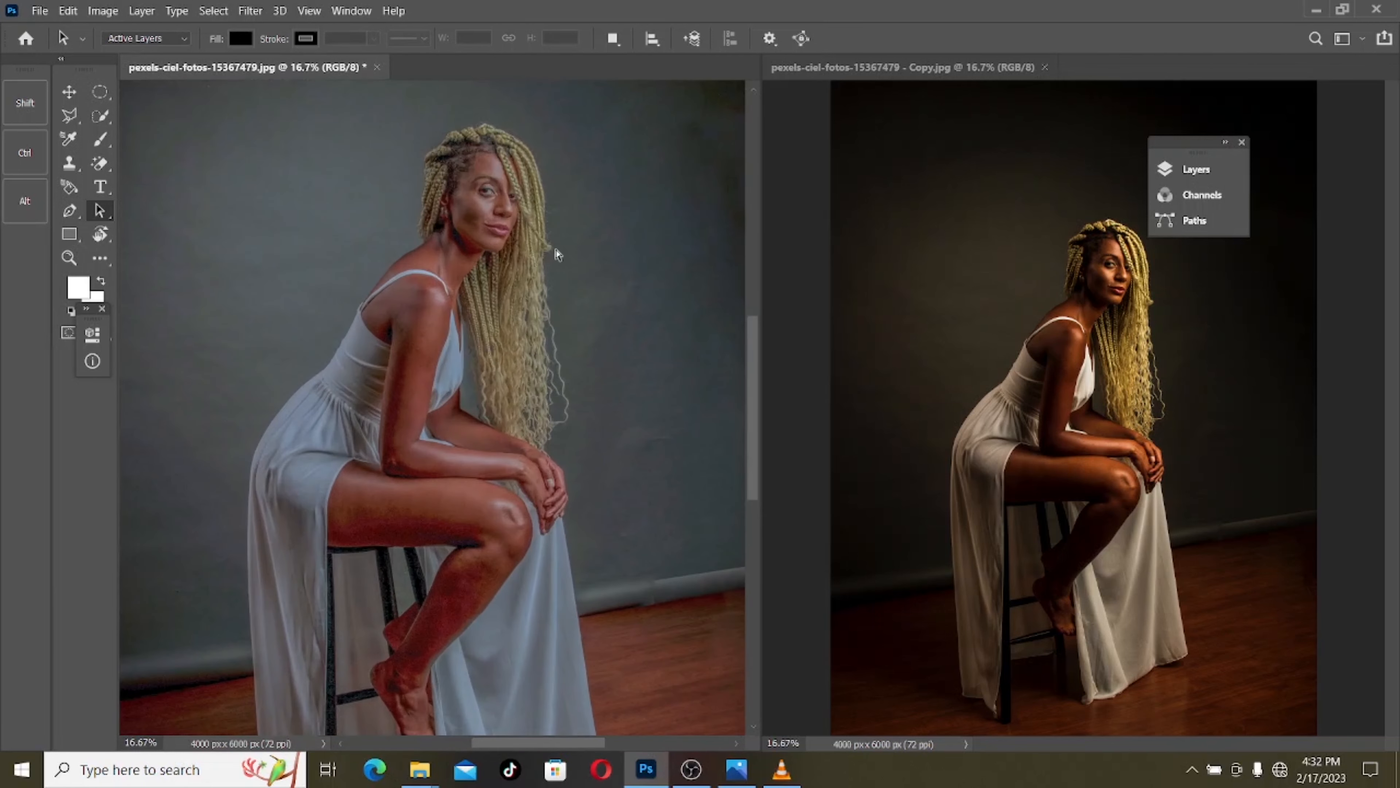
pyautogui.hotkey('ctrl', '+')
pyautogui.hotkey('ctrl', '-')
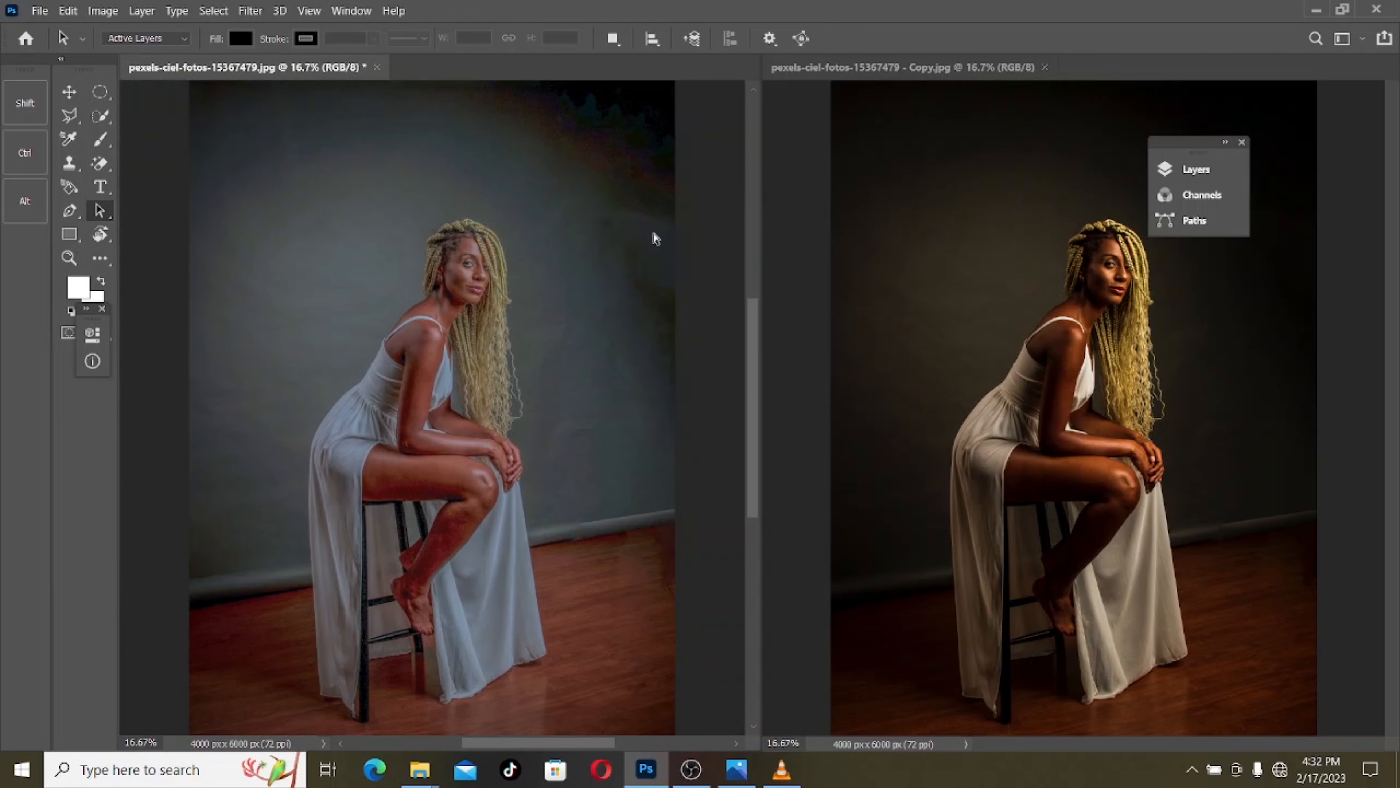
# Close the floating Layers, Channels and Paths panel group covering the unedited copy and check that image up close and whole
pyautogui.click(1040, 290)
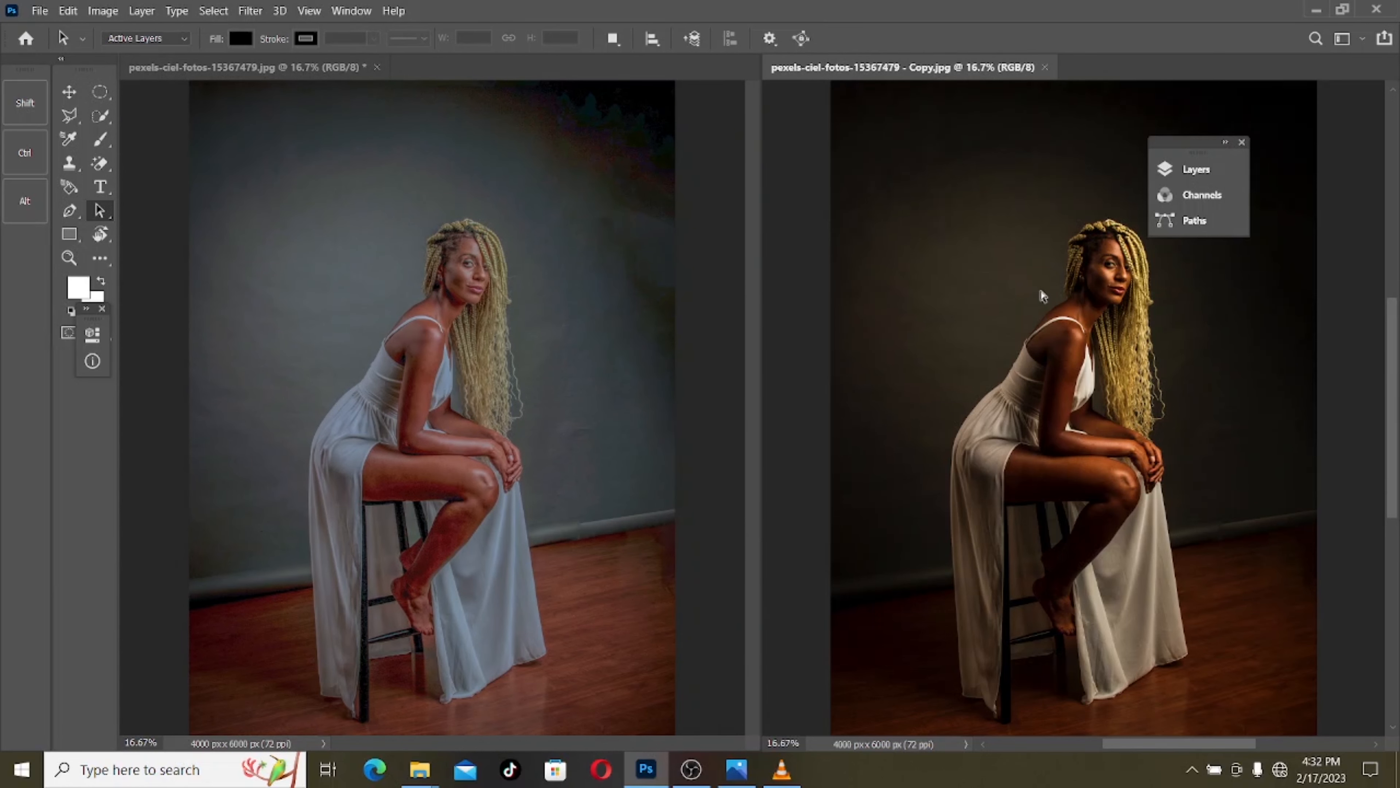
pyautogui.hotkey('ctrl', '+')
pyautogui.hotkey('ctrl', '+')
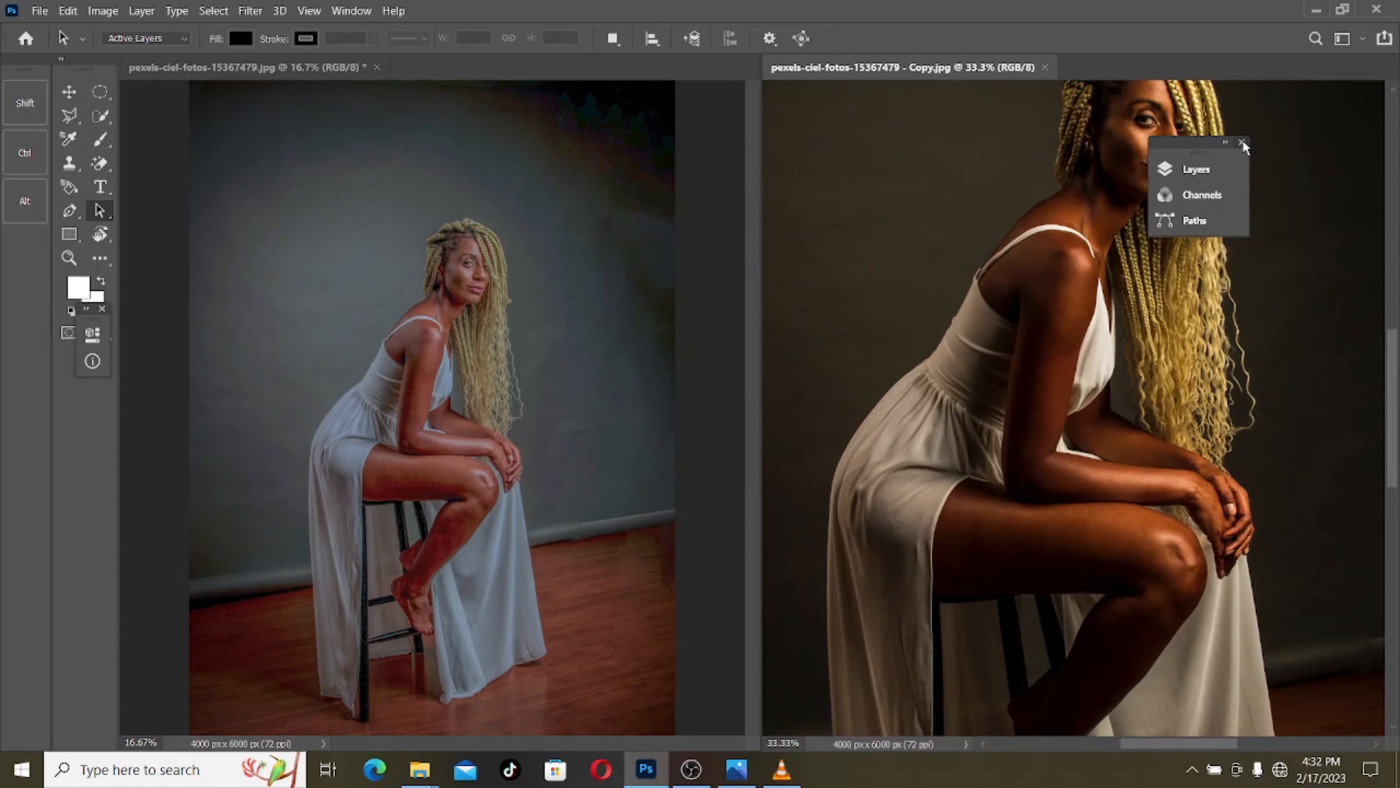
pyautogui.click(1242, 143)
pyautogui.hotkey('ctrl', '+')
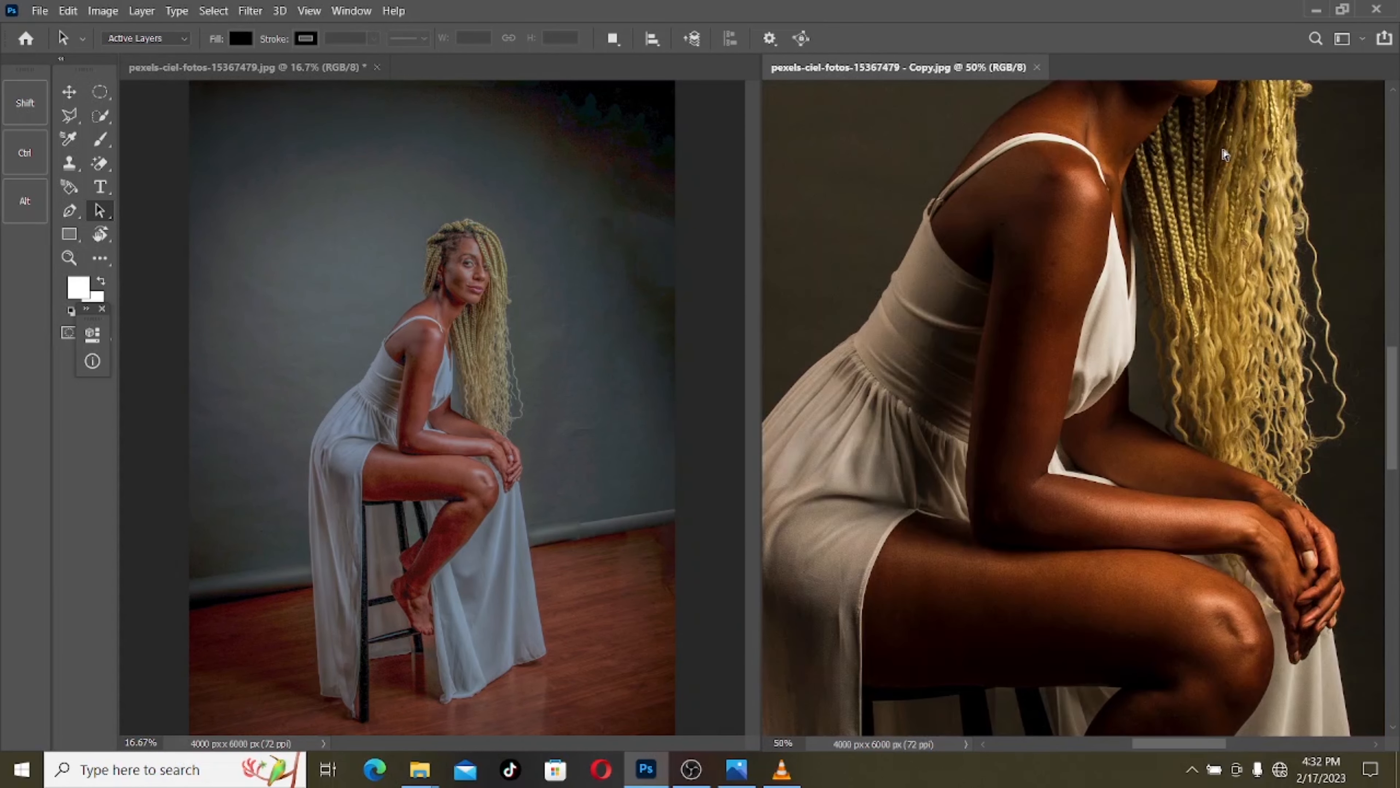
pyautogui.hotkey('ctrl', '-')
pyautogui.hotkey('ctrl', '-')
pyautogui.hotkey('ctrl', '-')
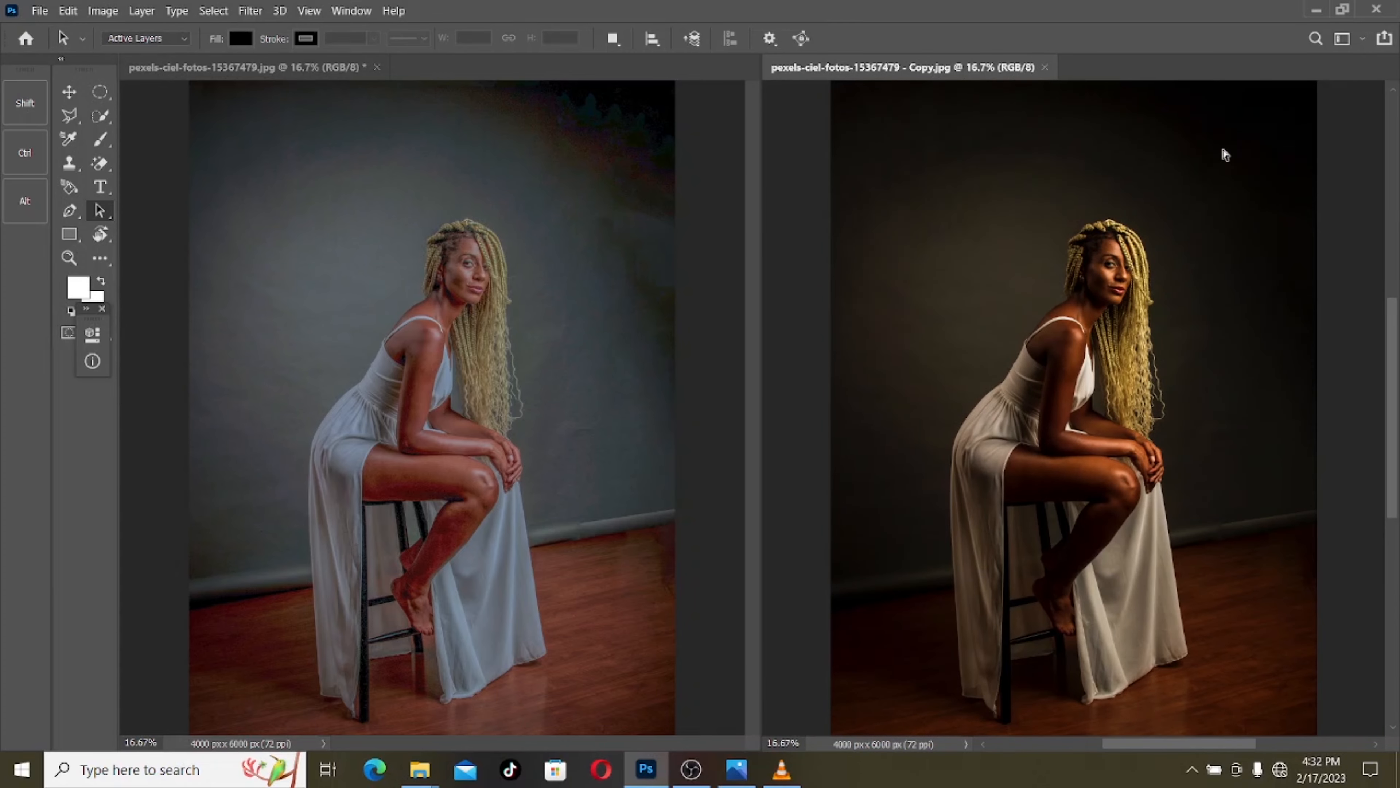
# Examine the unedited copy's arm, dress, feet and stool in detail and as a whole for comparison
pyautogui.hotkey('ctrl', '+')
pyautogui.hotkey('ctrl', '+')
pyautogui.hotkey('ctrl', '+')
pyautogui.hotkey('ctrl', '+')
pyautogui.hotkey('ctrl', '+')
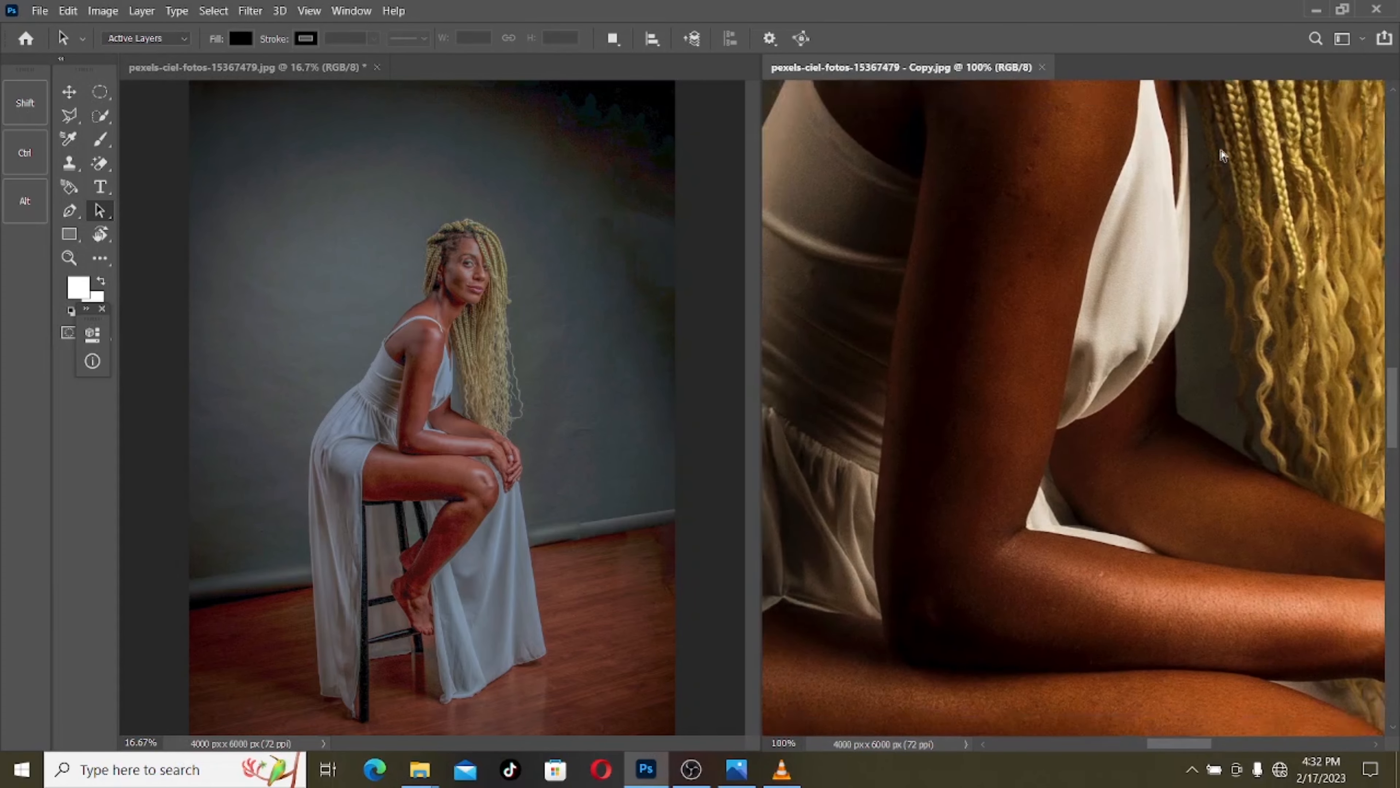
pyautogui.hotkey('ctrl', '-')
pyautogui.scroll(-10, 1086, 306)
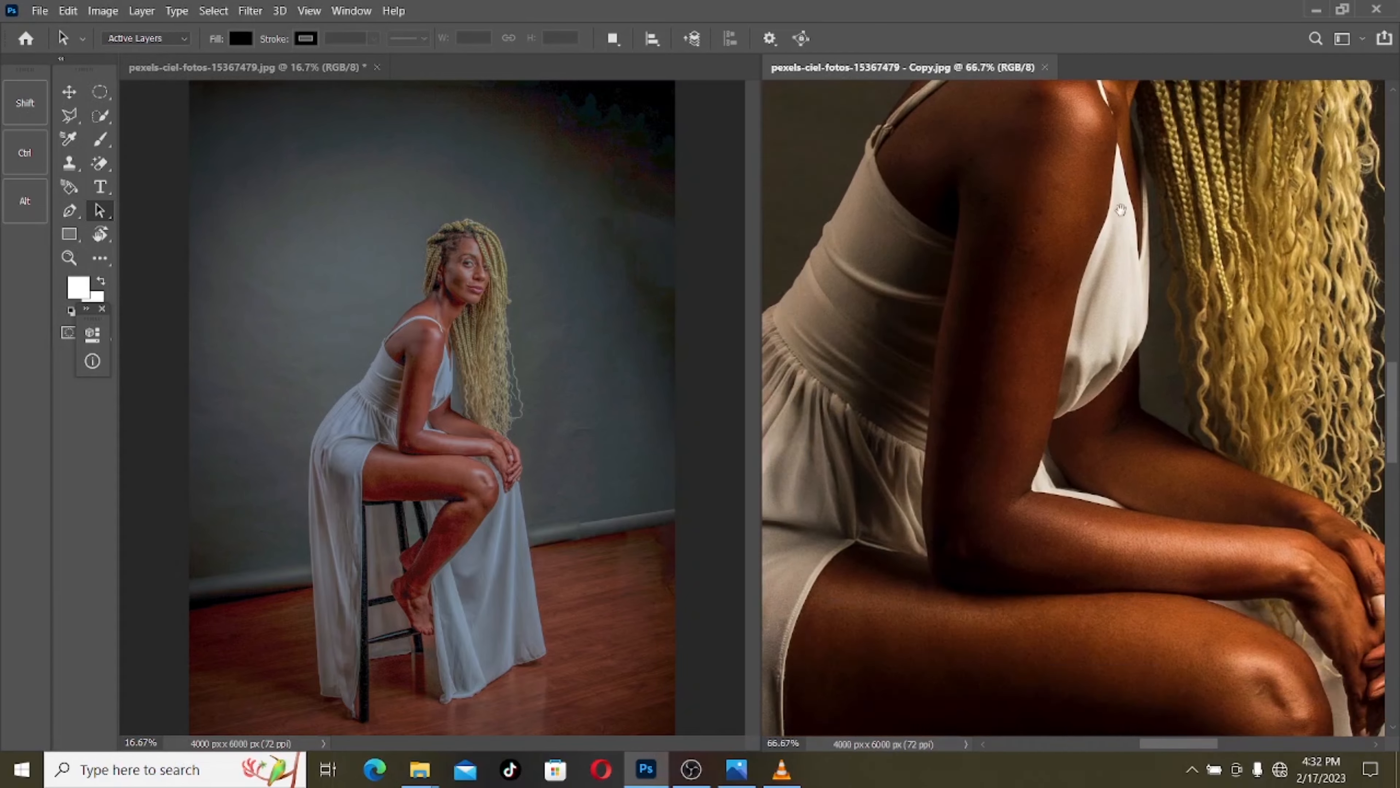
pyautogui.scroll(12, 1193, 259)
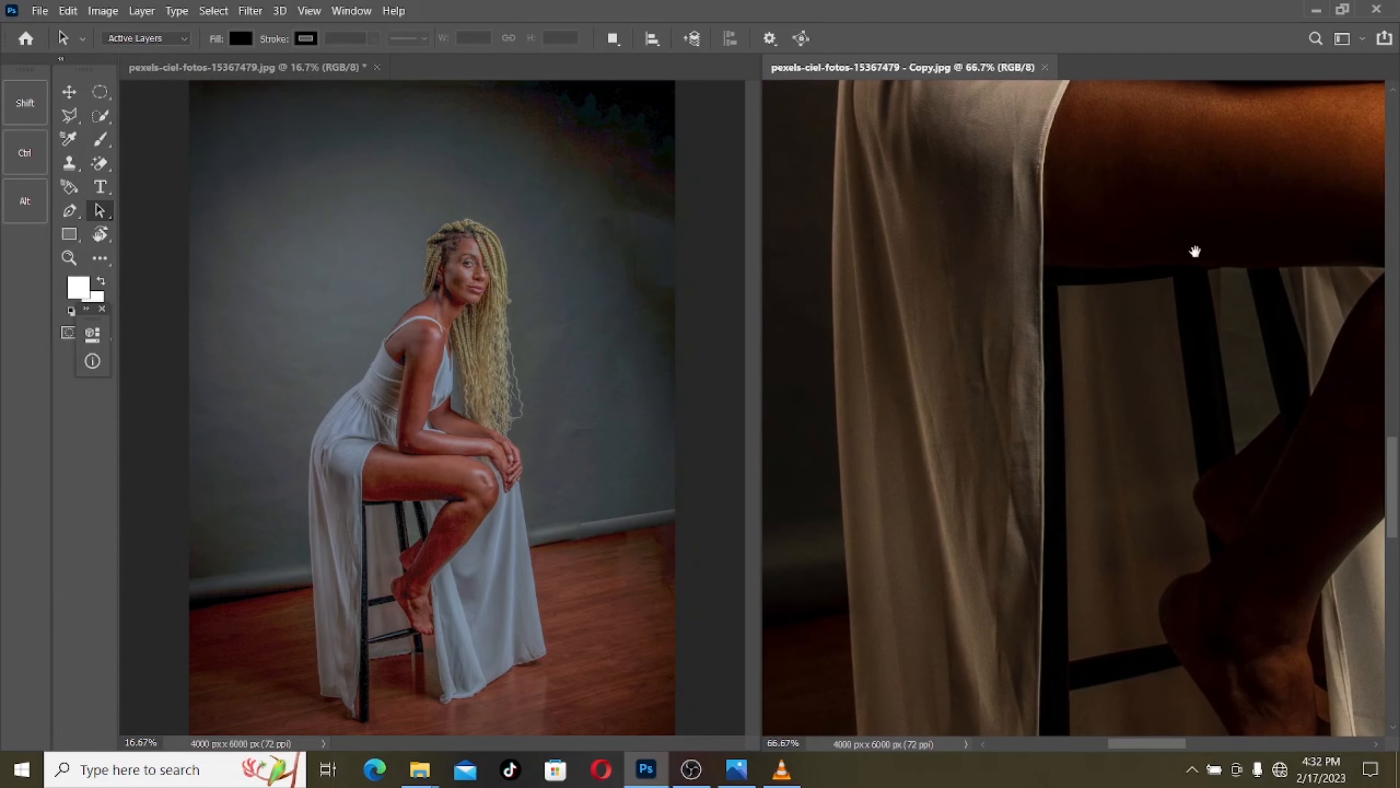
pyautogui.scroll(-12, 986, 357)
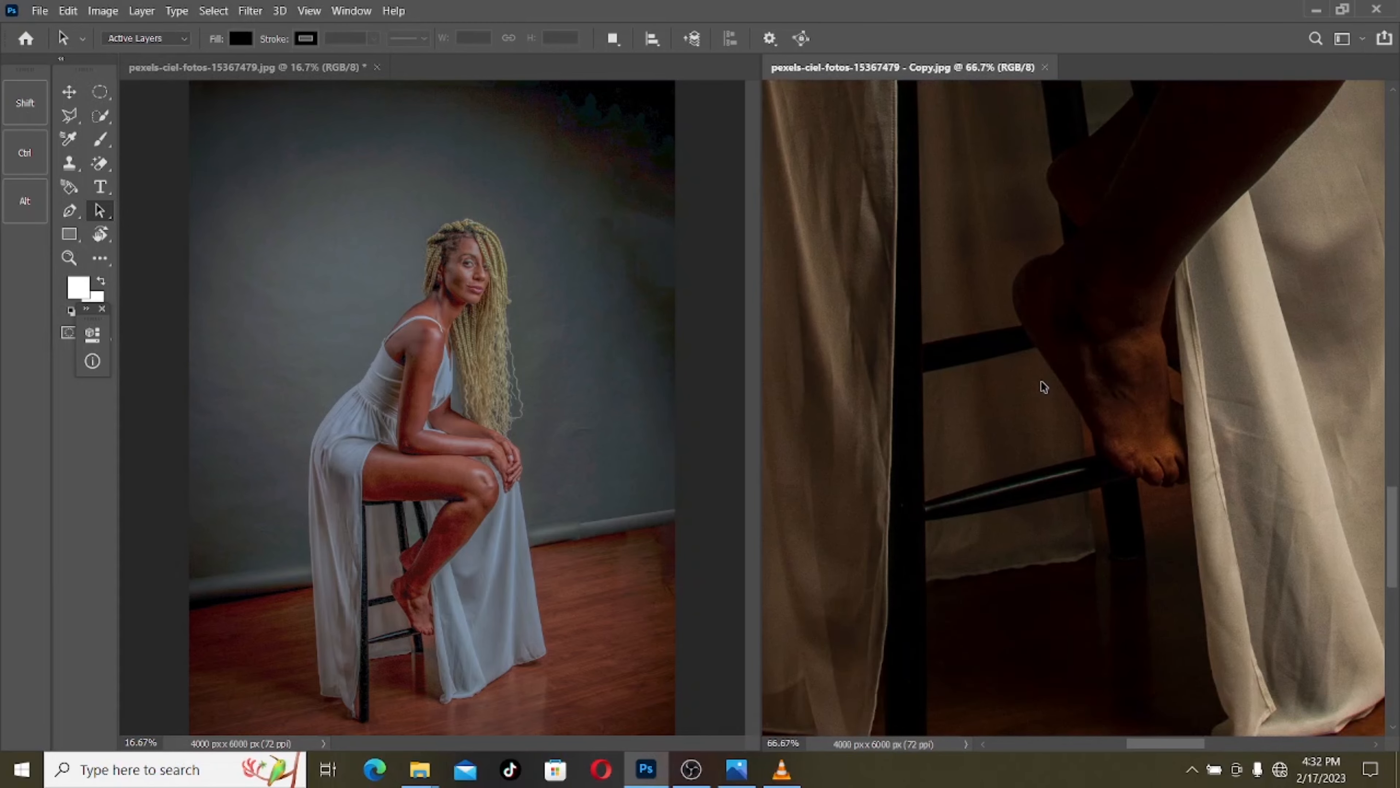
pyautogui.hotkey('ctrl', '-')
pyautogui.hotkey('ctrl', '-')
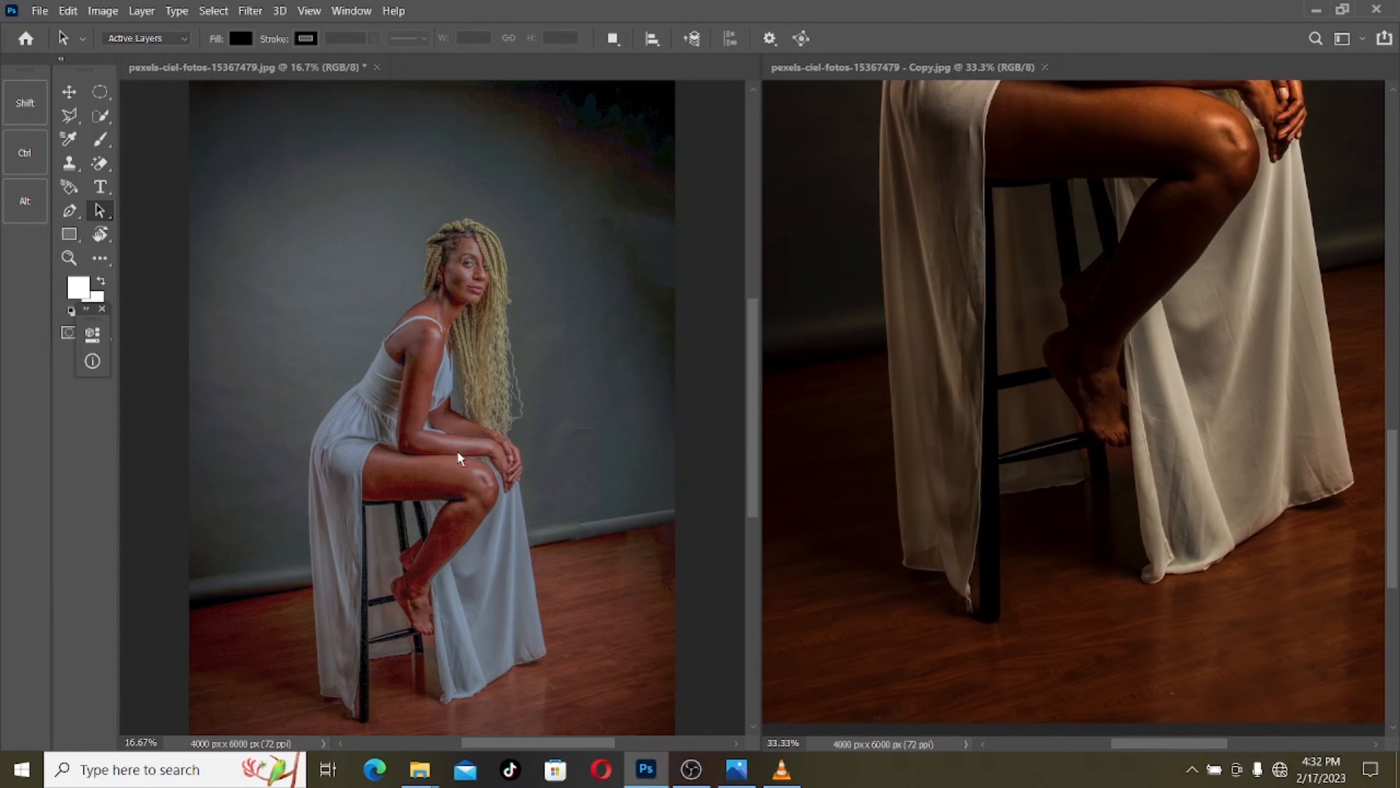
pyautogui.scroll(-2, 1164, 379)
pyautogui.moveTo(1127, 392); pyautogui.dragTo(1076, 622)
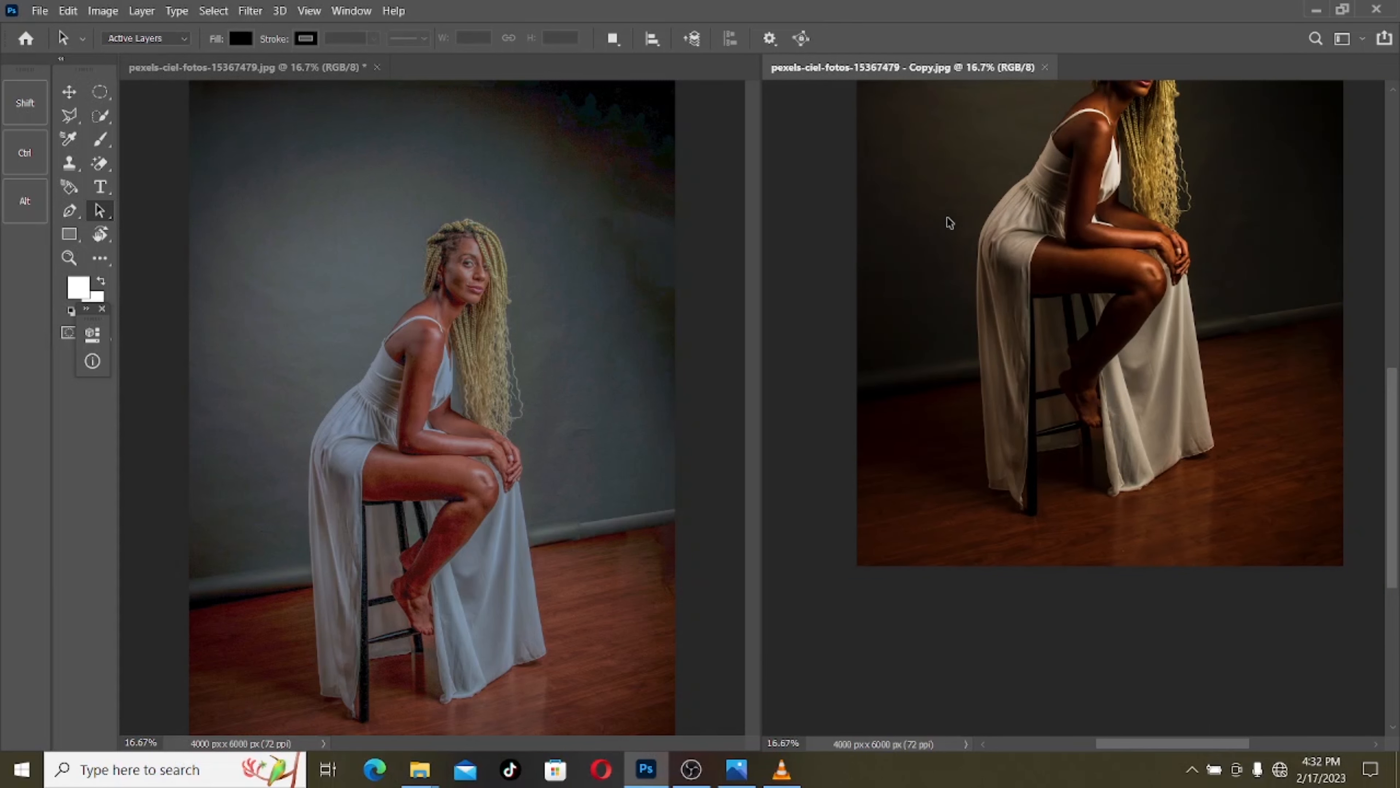
pyautogui.moveTo(970, 197); pyautogui.dragTo(969, 419)
# Inspect the edited portrait's arms, legs and face in detail, then compare the whole image with the unedited copy
pyautogui.click(529, 382)
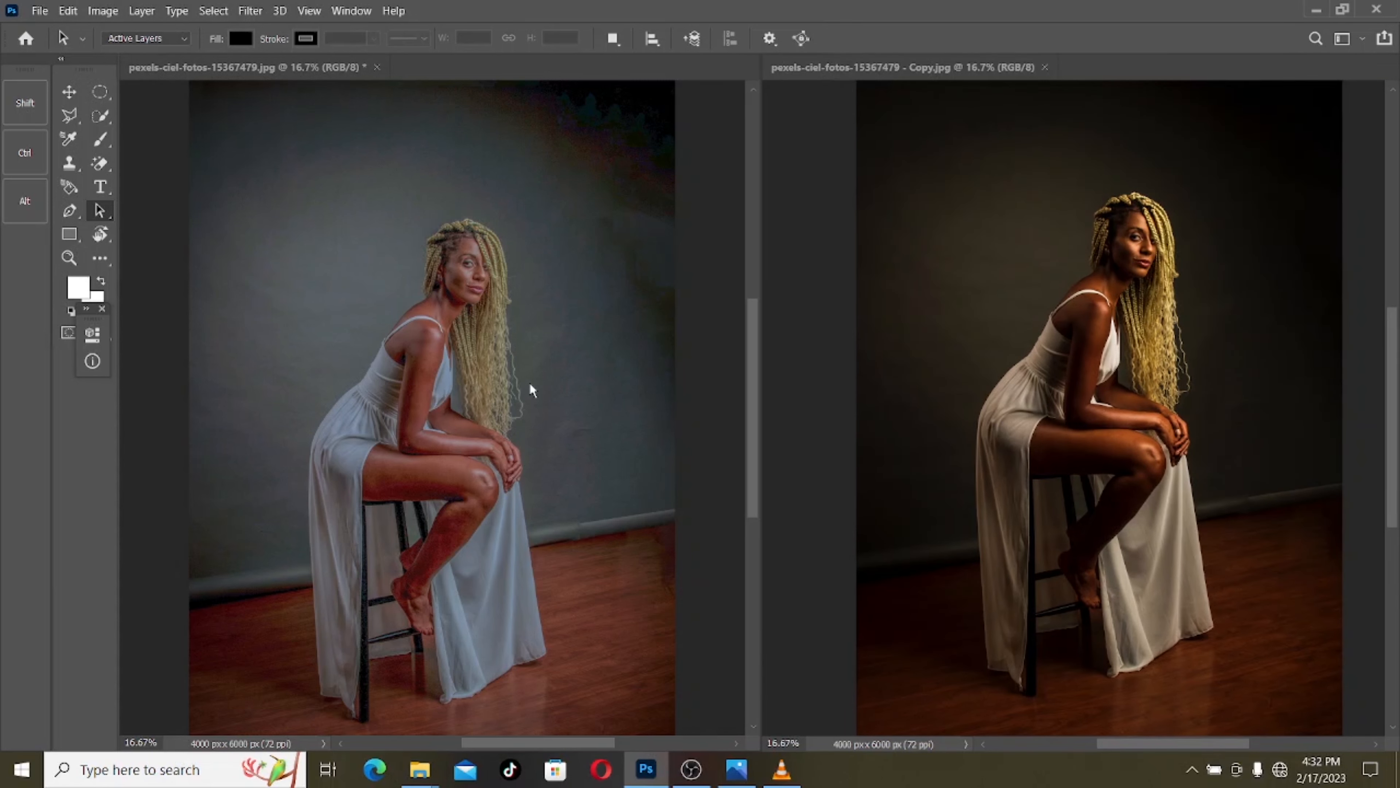
pyautogui.hotkey('ctrl', '+')
pyautogui.hotkey('ctrl', '+')
pyautogui.hotkey('ctrl', '+')
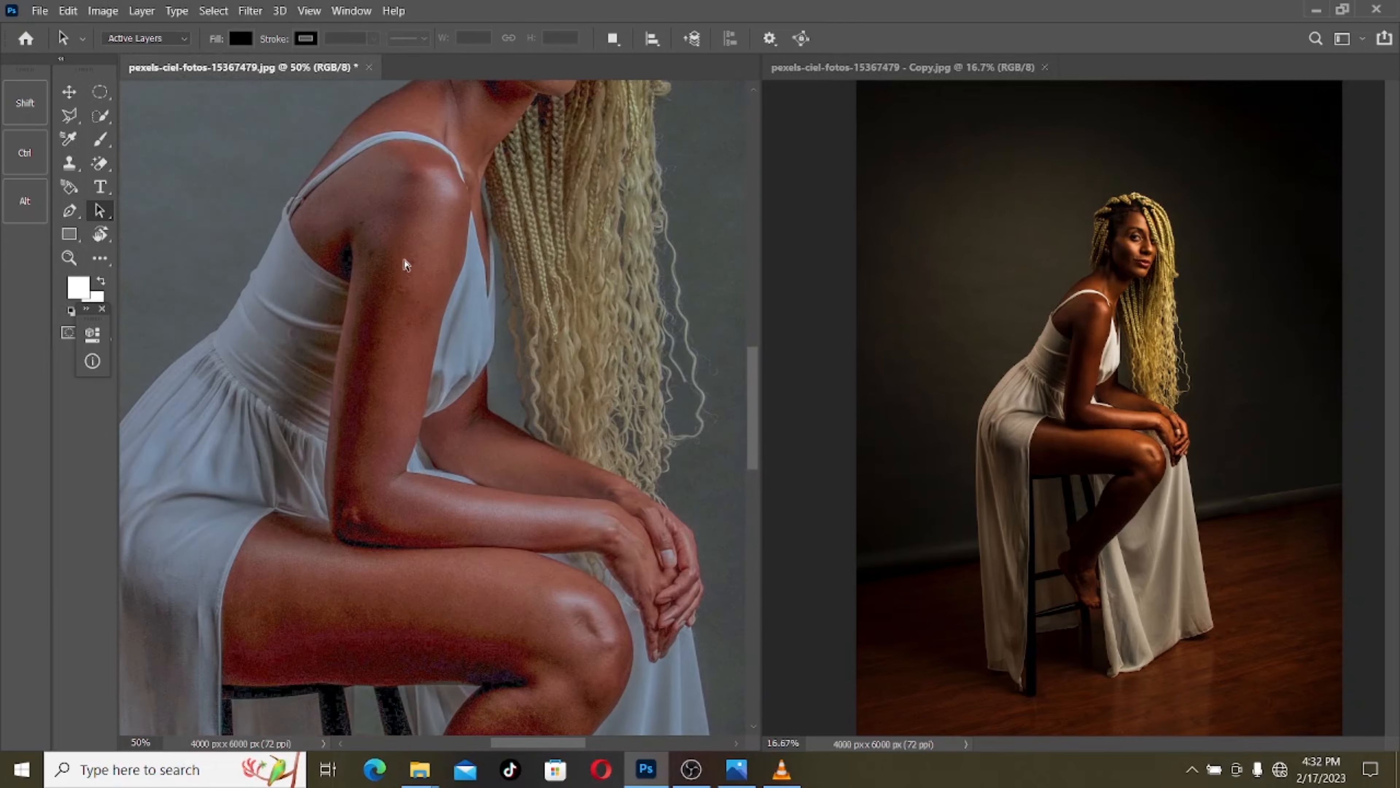
pyautogui.hotkey('ctrl', '+')
pyautogui.moveTo(454, 595); pyautogui.dragTo(594, 307)
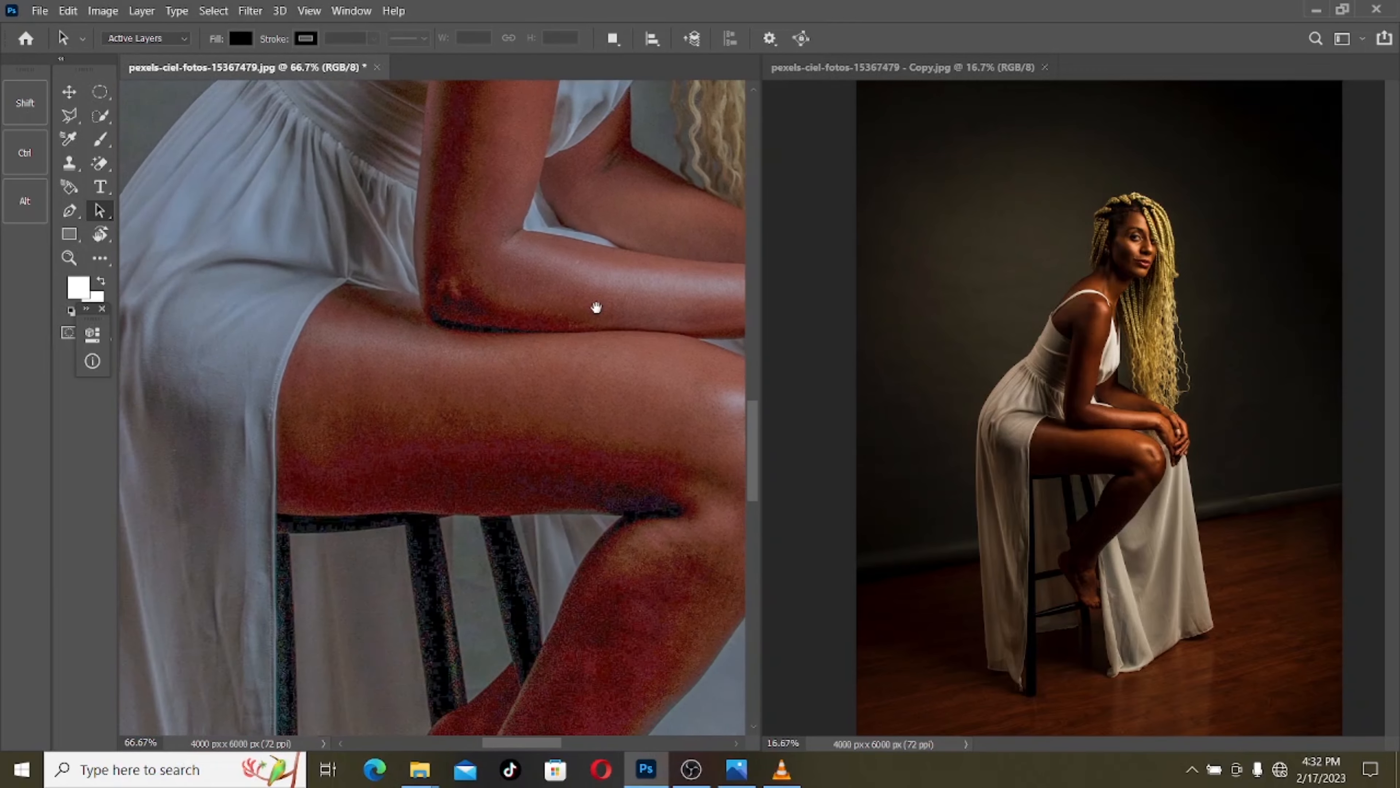
pyautogui.moveTo(462, 675); pyautogui.dragTo(516, 339)
pyautogui.moveTo(502, 398); pyautogui.dragTo(452, 678)
pyautogui.moveTo(496, 468); pyautogui.dragTo(432, 706)
pyautogui.moveTo(500, 406); pyautogui.dragTo(543, 445)
pyautogui.moveTo(542, 382); pyautogui.dragTo(532, 446)
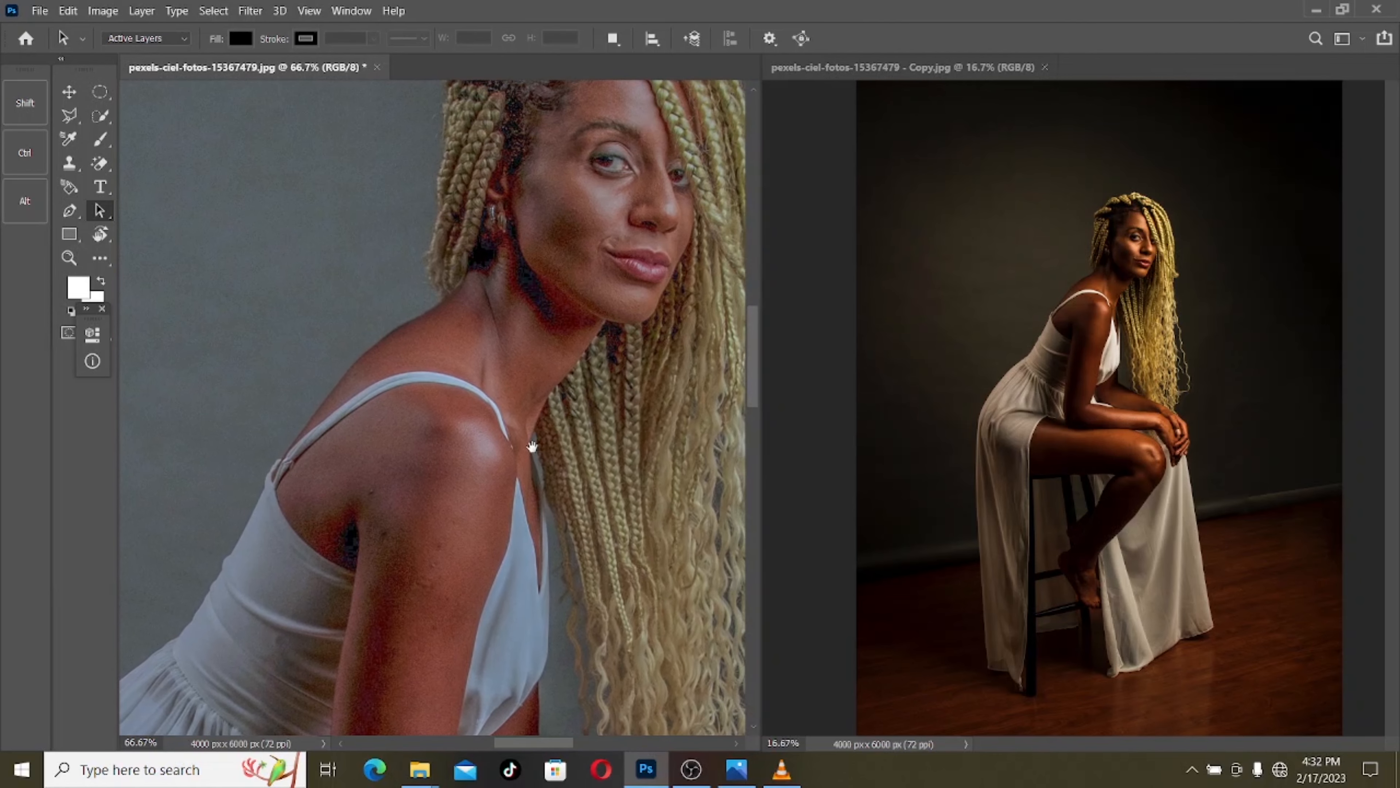
pyautogui.scroll(-4, 531, 445)
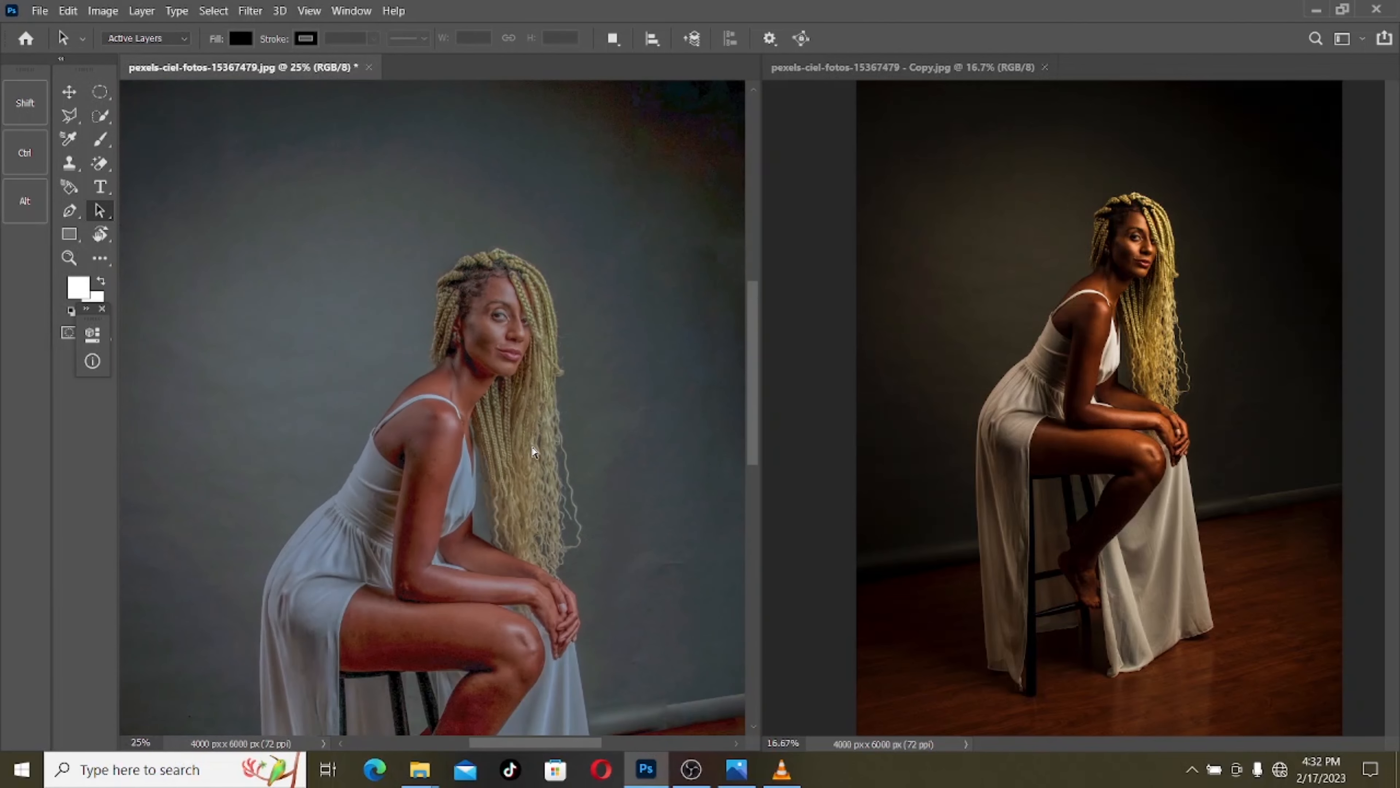
pyautogui.scroll(-1, 534, 451)
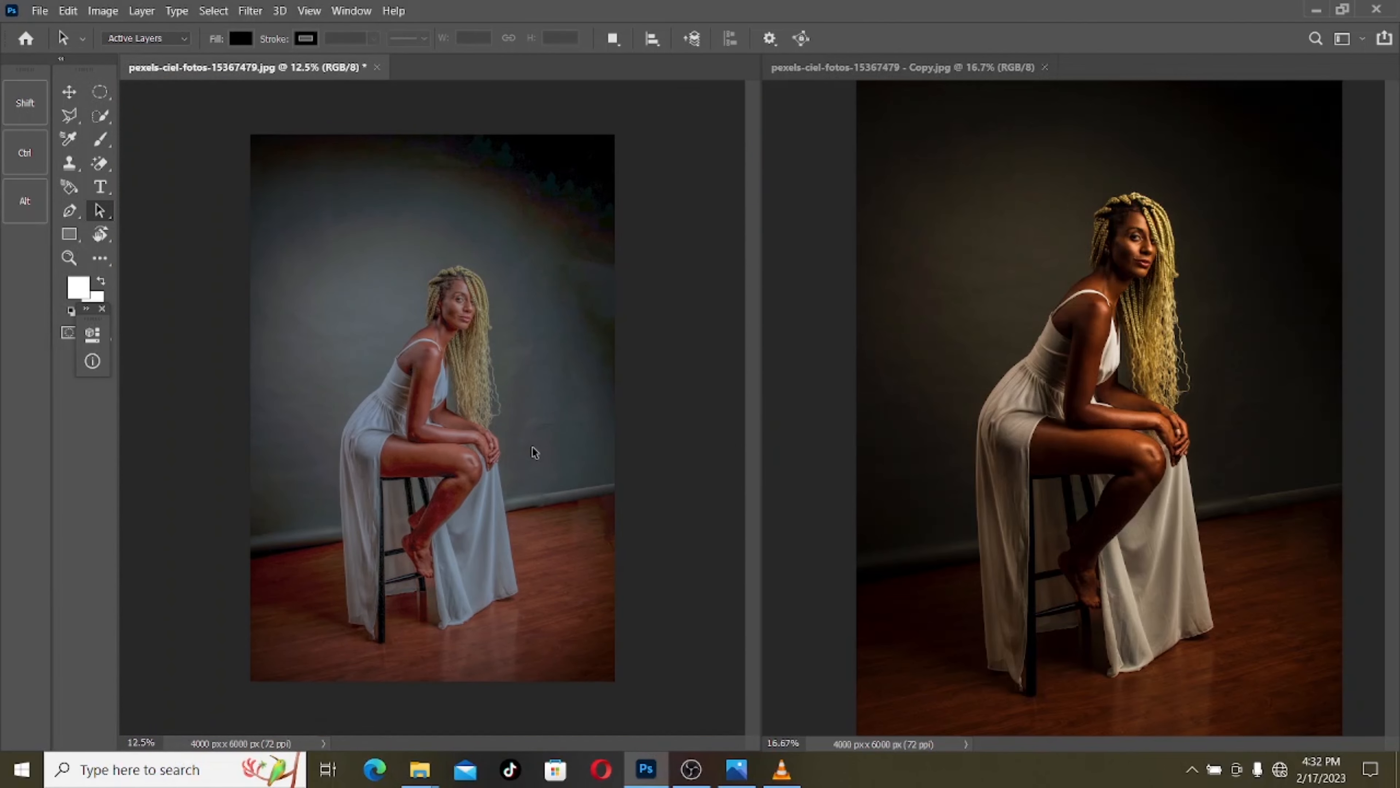